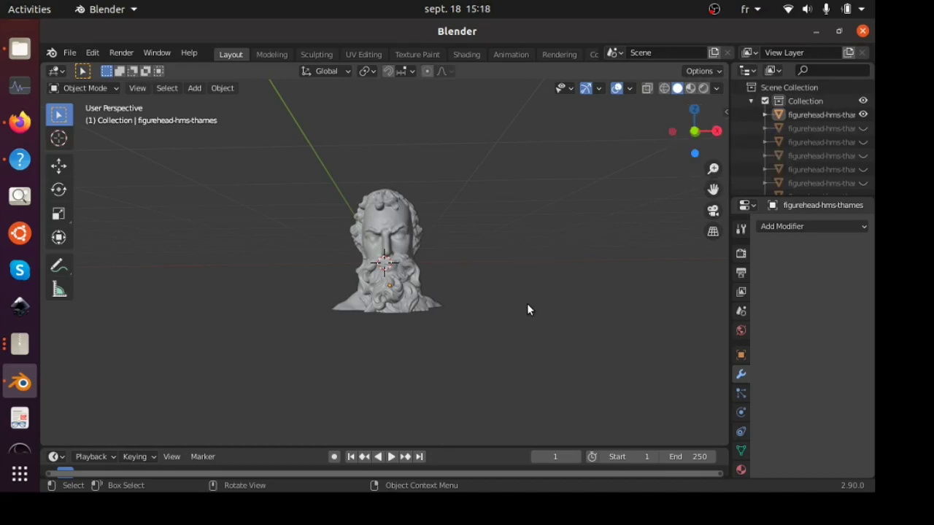
middle_click_drag(528, 311, 512, 331)
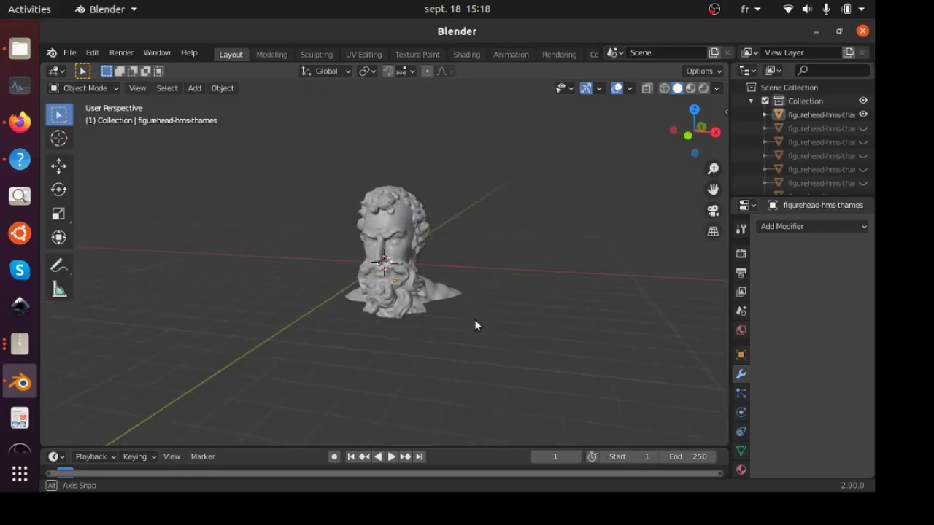
middle_click_drag(475, 326, 435, 328)
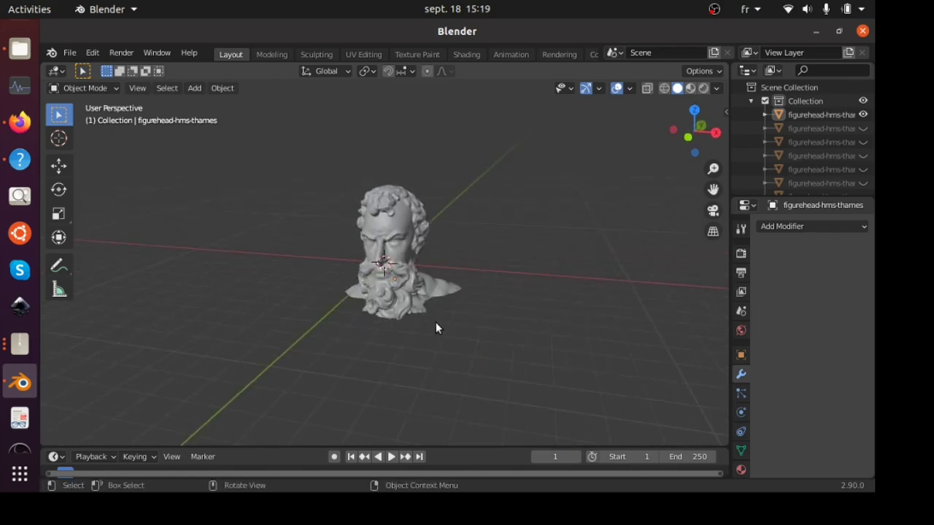
- Switch to Firefox and browse the uploaded videos on the BLUE FOX Creation YouTube channel
left_click(20, 122)
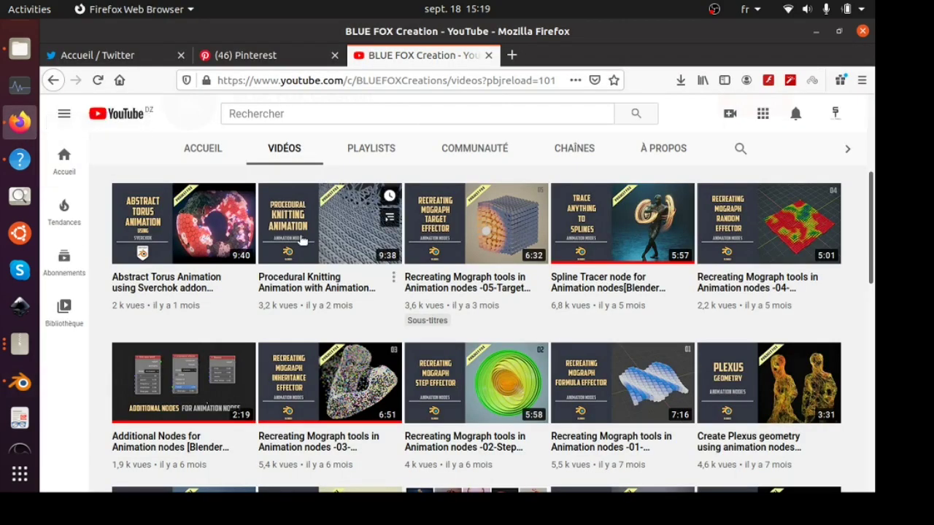
scroll(498, 323, "up", 3)
scroll(496, 323, "up", 1)
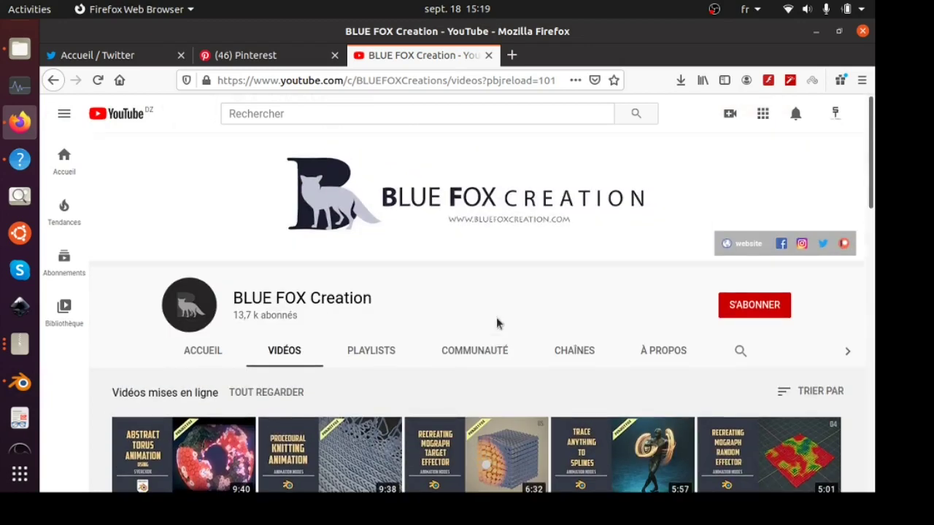
scroll(497, 324, "down", 4)
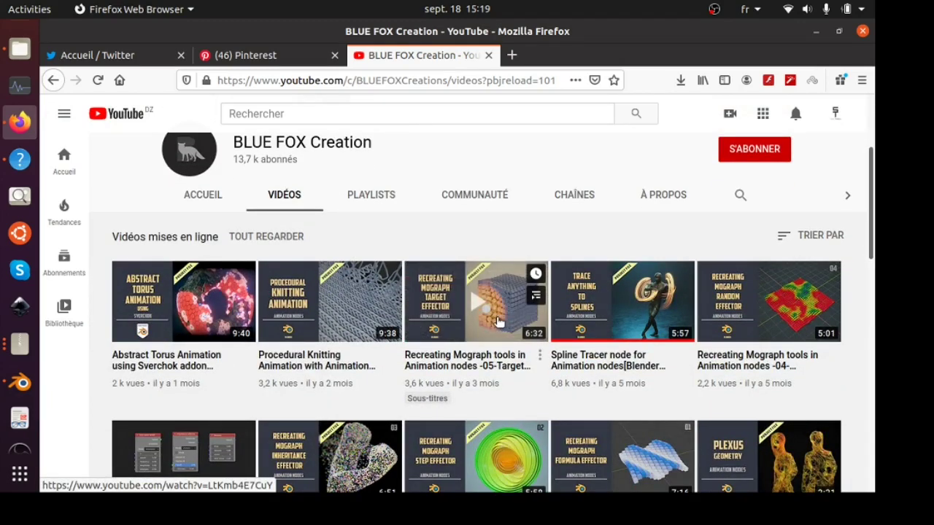
scroll(537, 403, "down", 5)
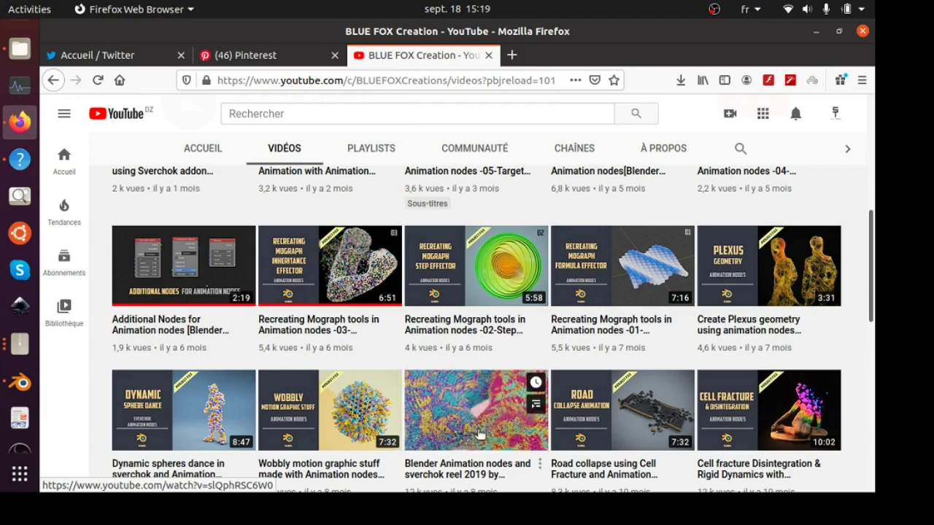
mouse_move(608, 389)
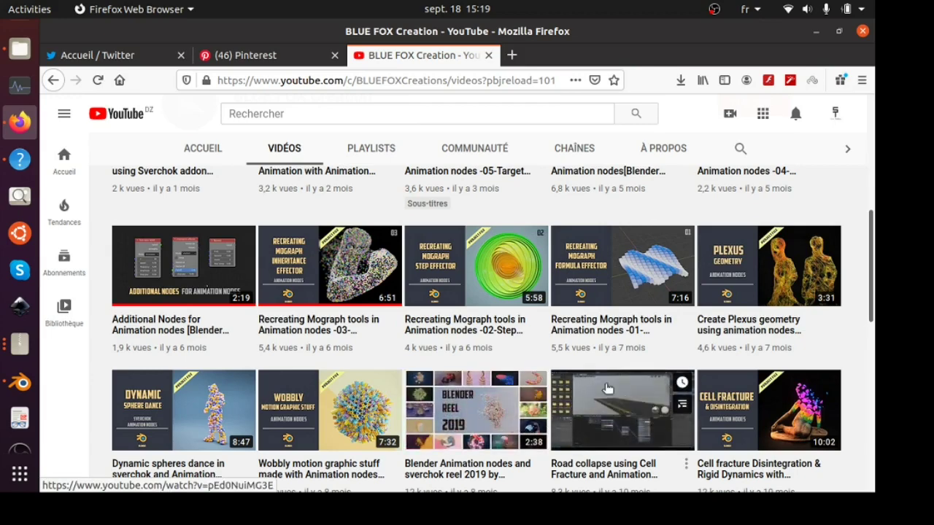
scroll(608, 388, "up", 5)
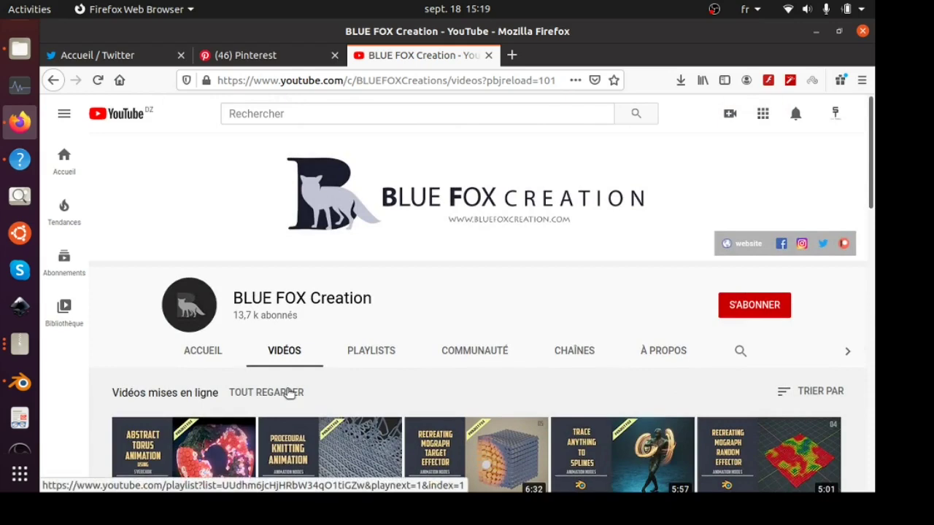
- Switch back to Blender and review the Cell Fracture options for the selected bust without applying them
left_click(20, 380)
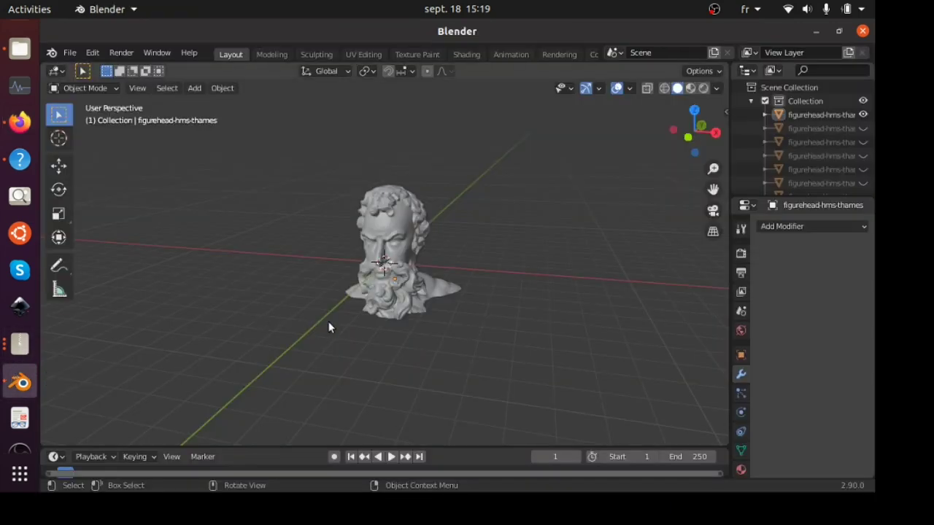
left_click(404, 288)
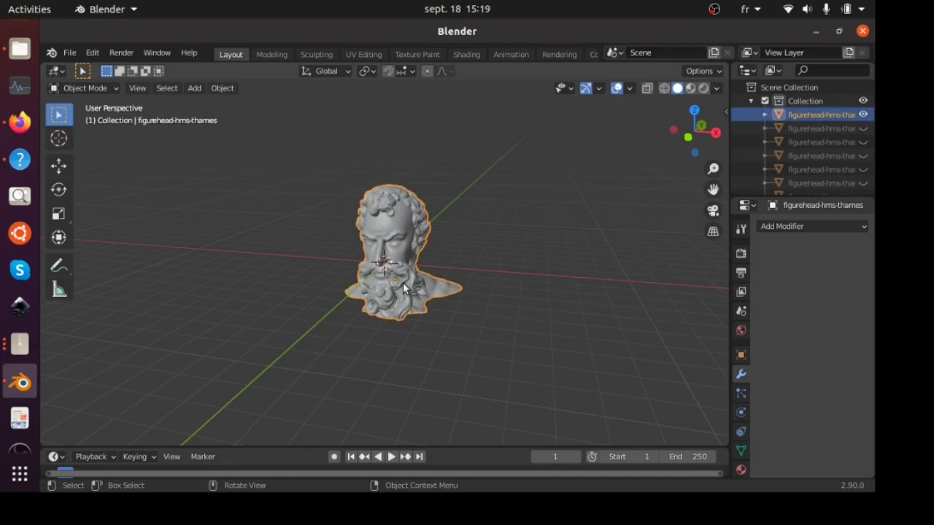
middle_click_drag(404, 288, 433, 283)
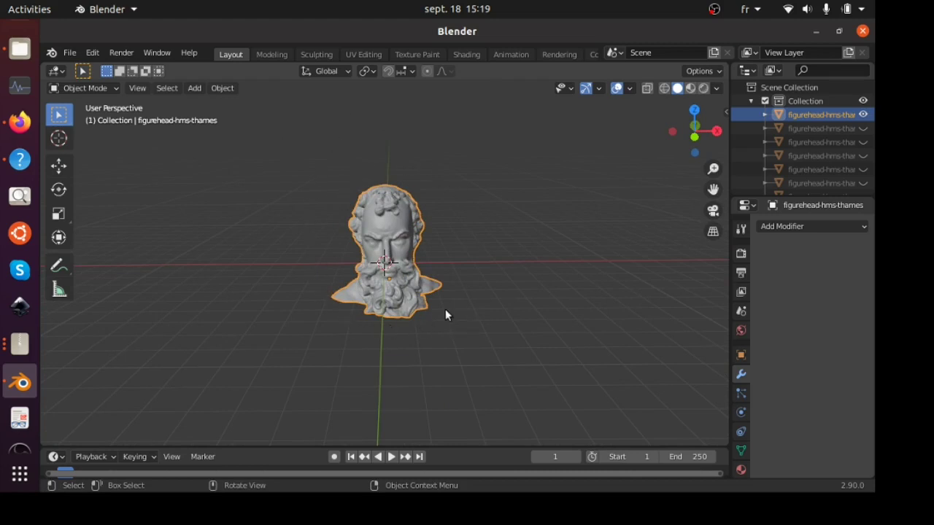
mouse_move(446, 315)
middle_mouse_down()
mouse_move(429, 281)
mouse_move(500, 315)
mouse_move(409, 326)
mouse_move(446, 313)
middle_mouse_up()
key("F3")
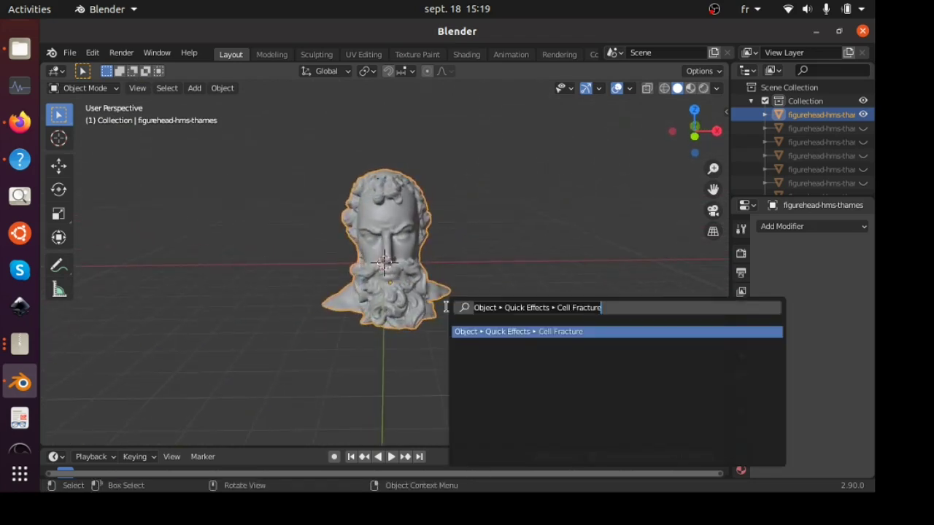
type("ce")
key("BackSpace")
key("BackSpace")
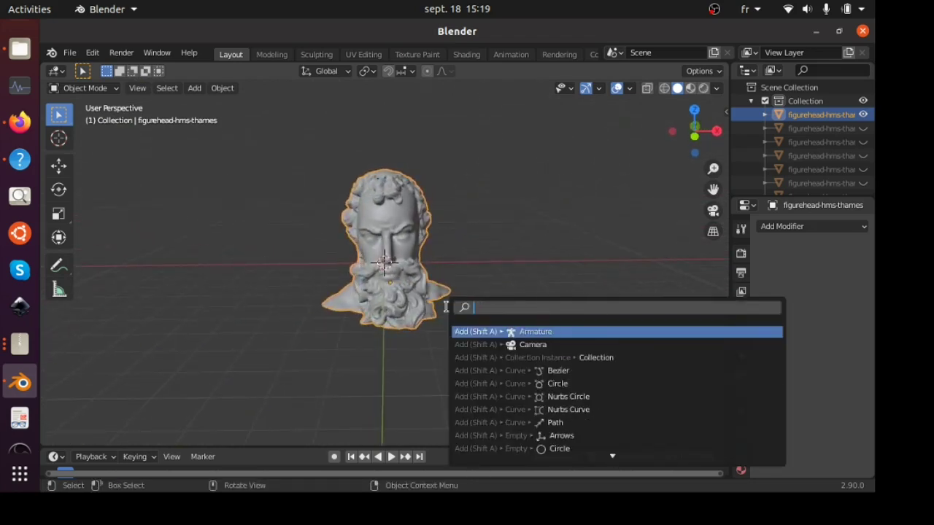
type("cell")
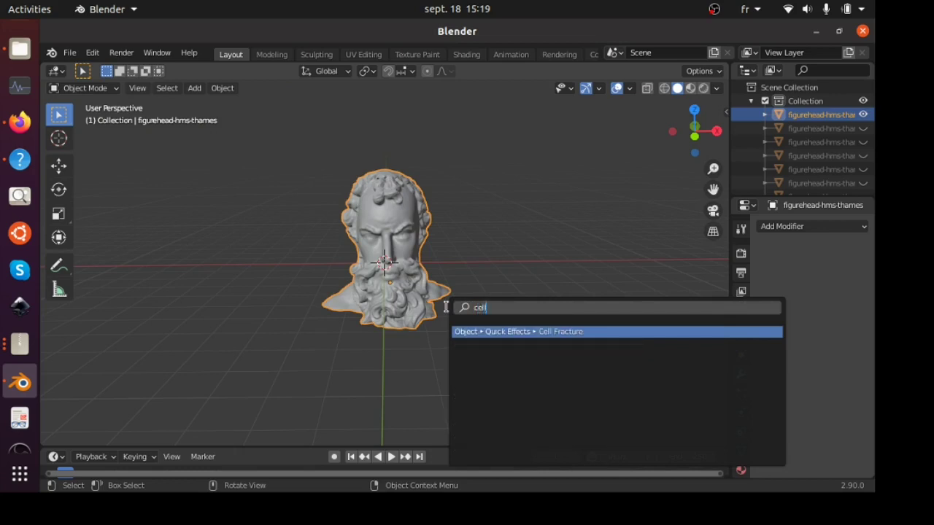
key("Return")
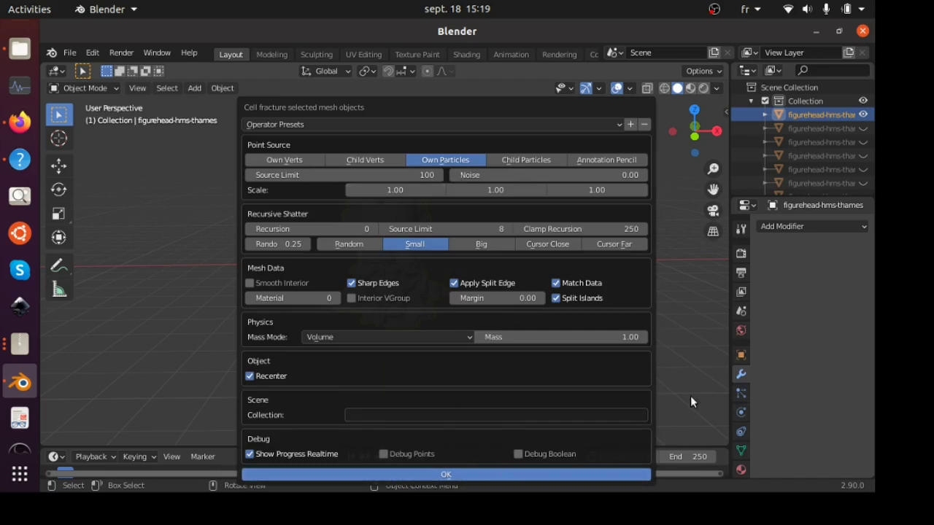
key("Escape")
- Move the intact bust aside along the X axis and unhide all the fractured pieces
key("g")
key("y")
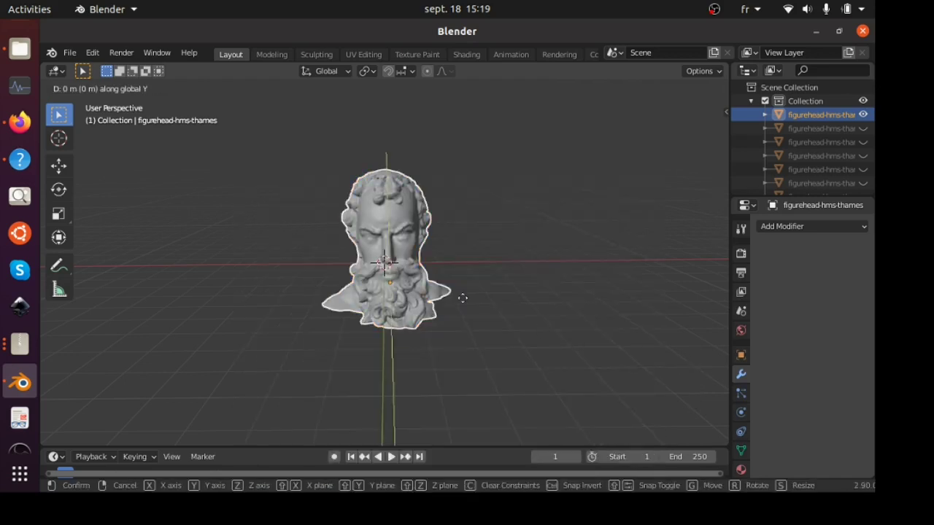
left_click(685, 292)
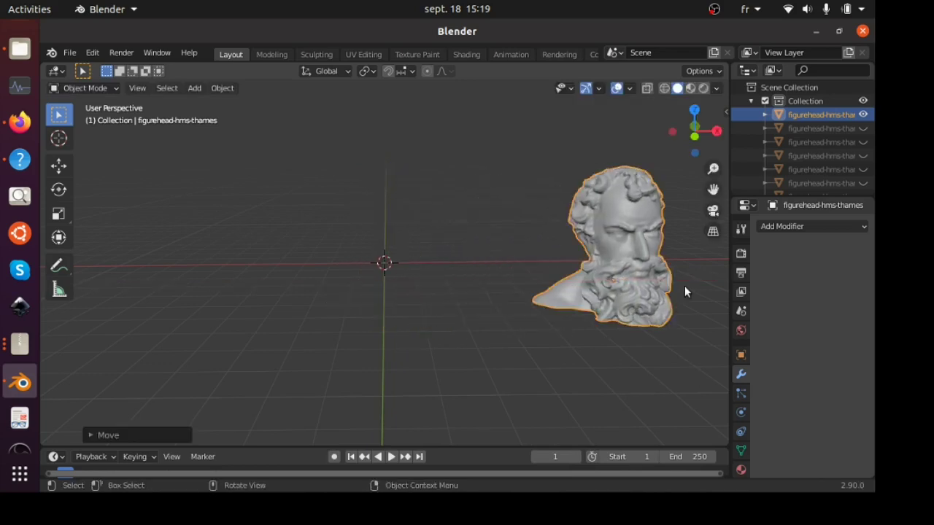
key("alt+h")
left_click(430, 356)
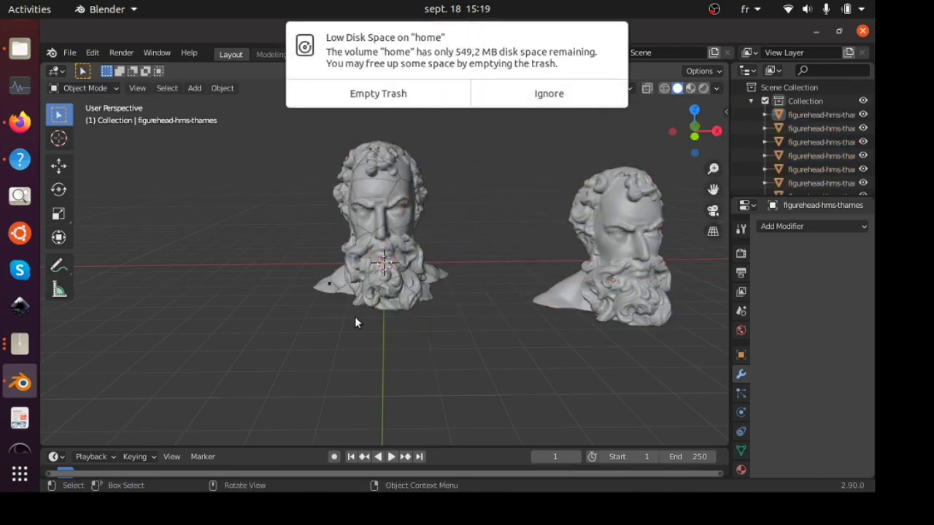
left_click(514, 98)
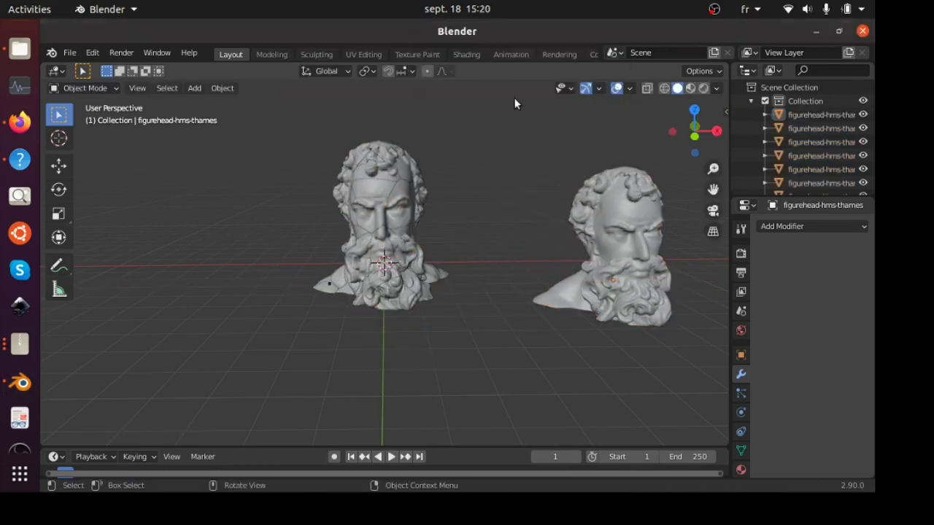
- Inspect the fractured bust from several angles, selecting individual pieces on the head, beard and shoulder
middle_click_drag(452, 173, 398, 303)
scroll(397, 260, "up", 2)
scroll(398, 303, "down", 1)
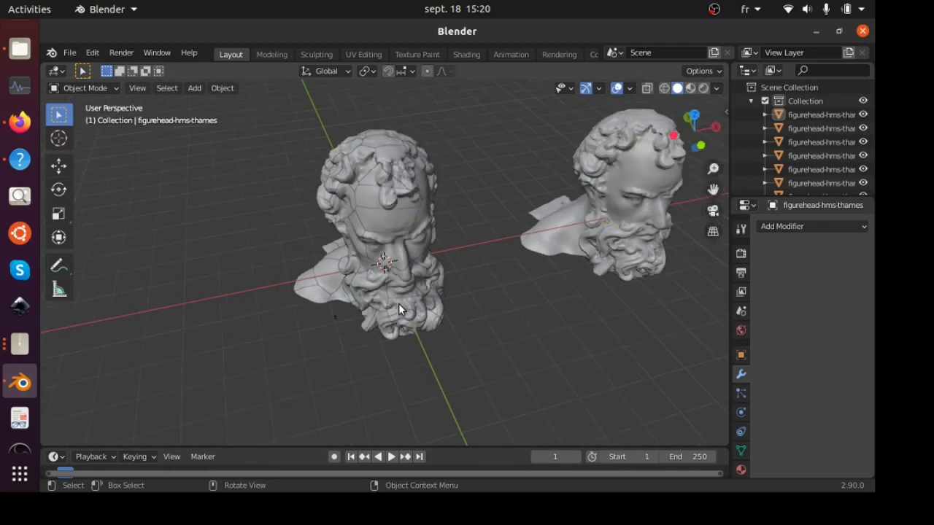
left_click(384, 212)
left_click(376, 153)
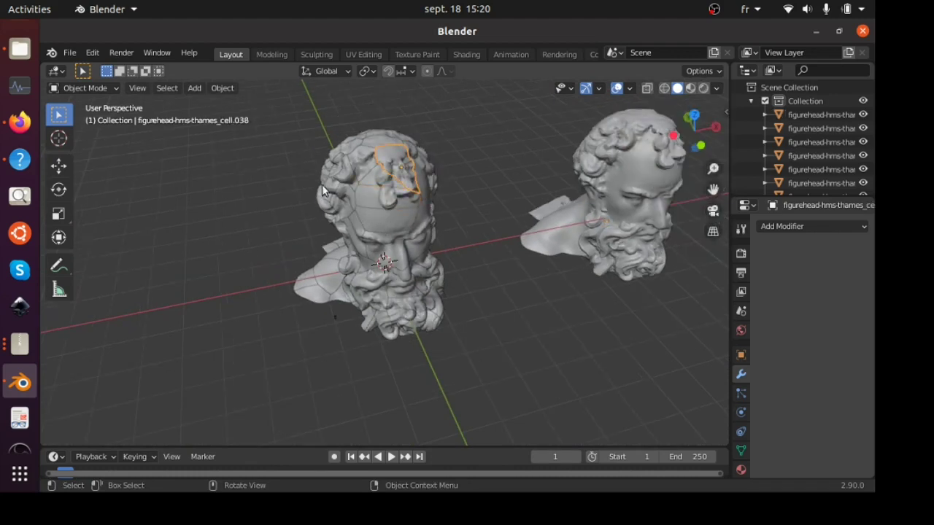
left_click(406, 232)
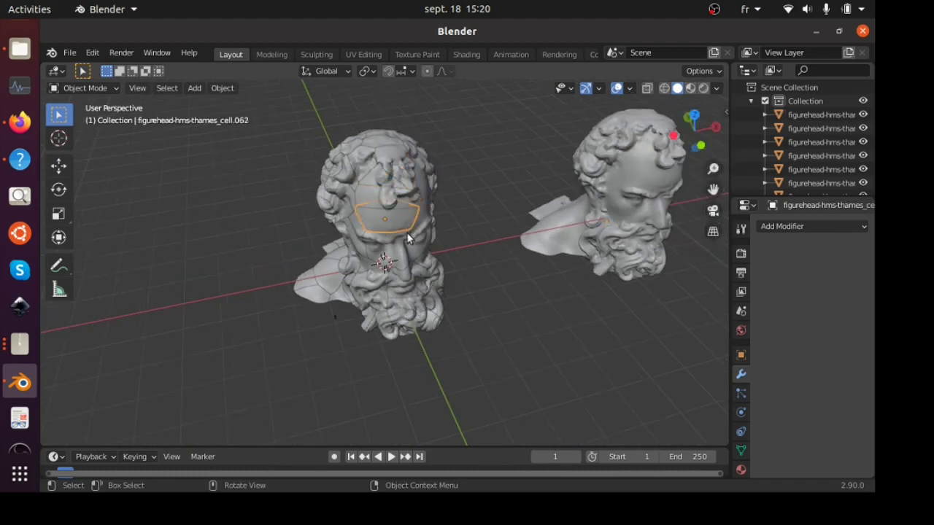
left_click(439, 297)
middle_click_drag(439, 297, 381, 256)
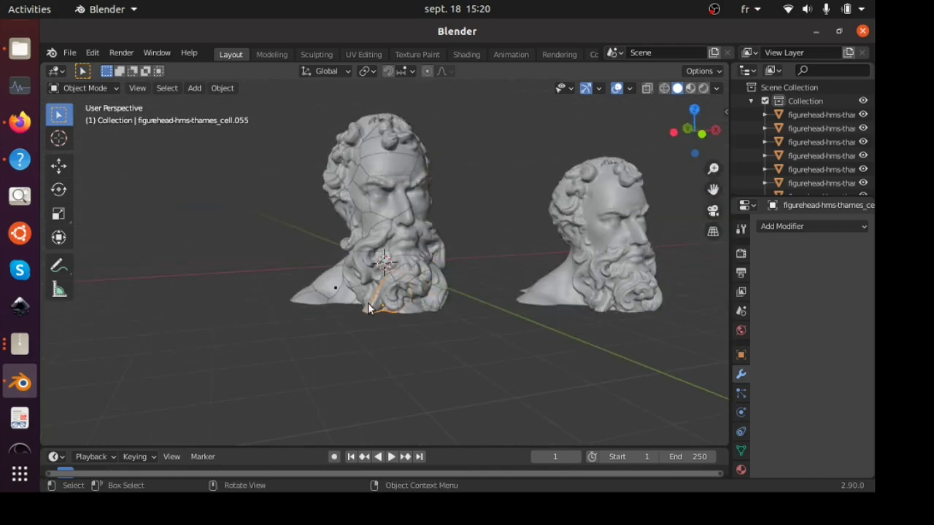
left_click(306, 293)
middle_click_drag(437, 317, 325, 316)
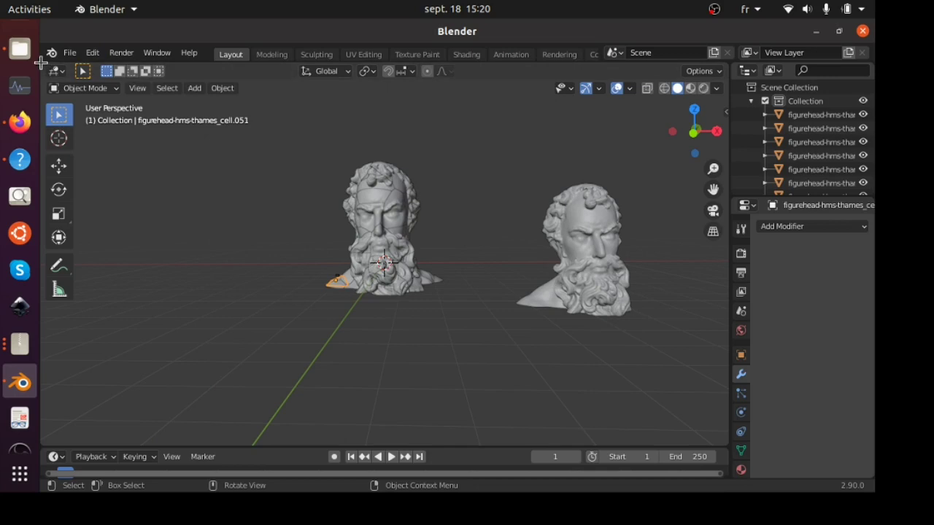
- Split the 3D viewport vertically and turn one half into an Animation Nodes editor with a new node tree and no sidebar
left_click_drag(43, 61, 427, 86)
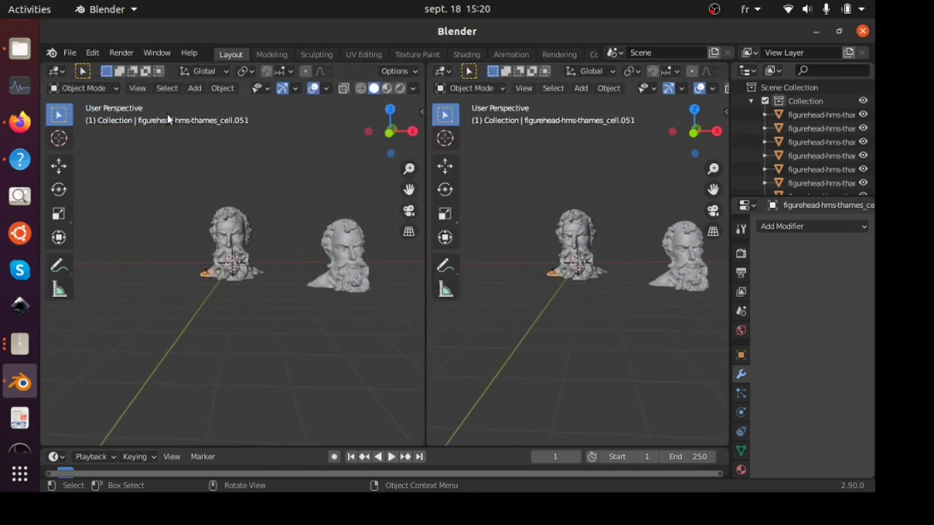
left_click(57, 73)
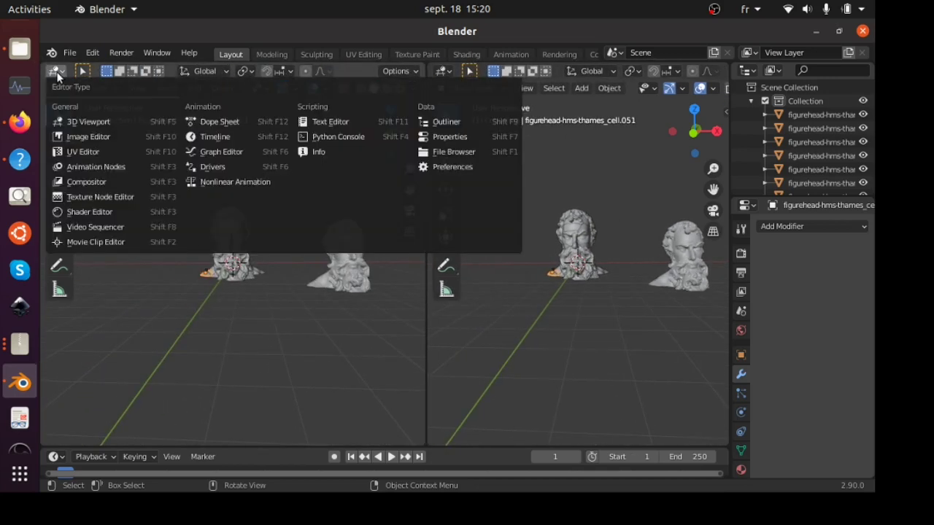
left_click(107, 167)
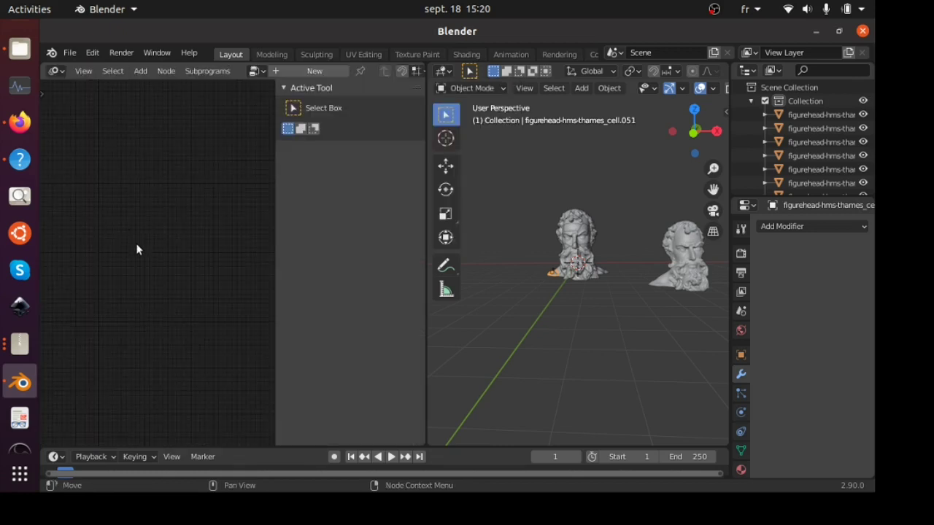
key("n")
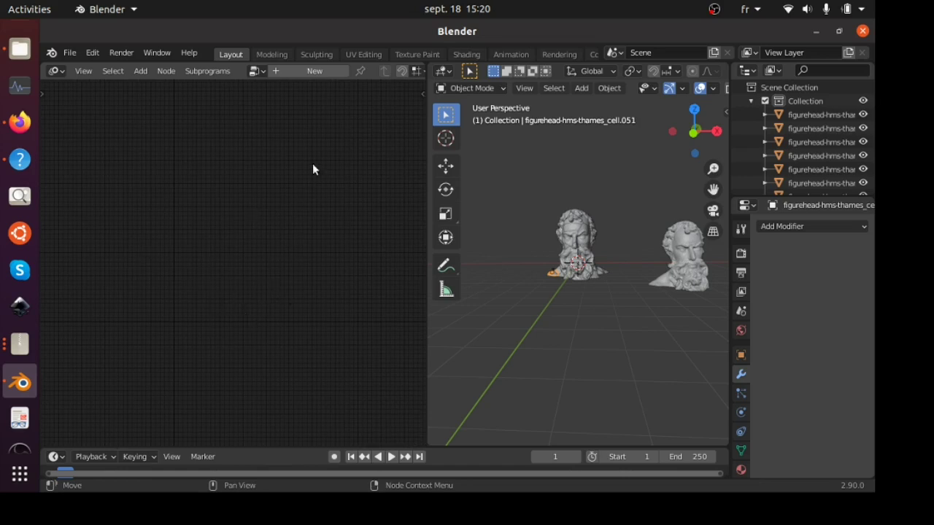
left_click(303, 71)
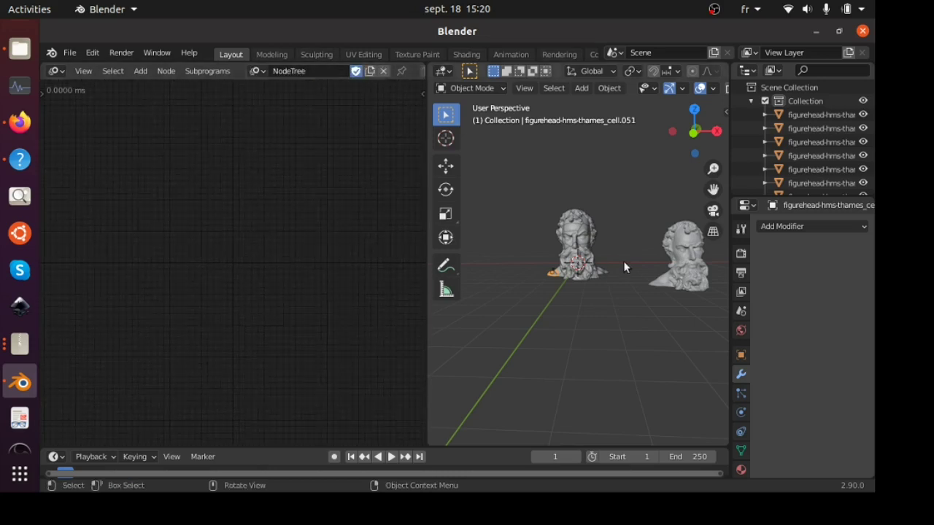
- Hide the intact bust and move all the fractured pieces into a new collection named "parts"
left_click(686, 270)
key("h")
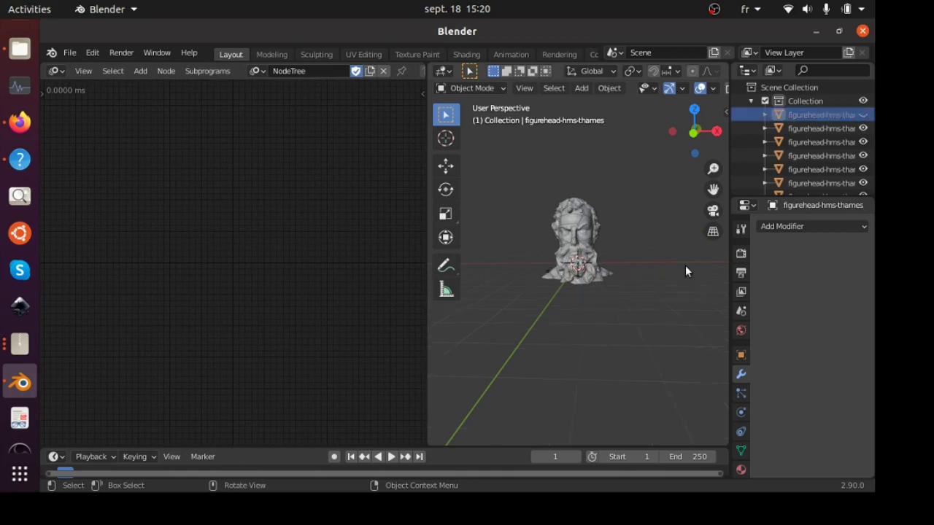
left_click_drag(596, 270, 643, 314)
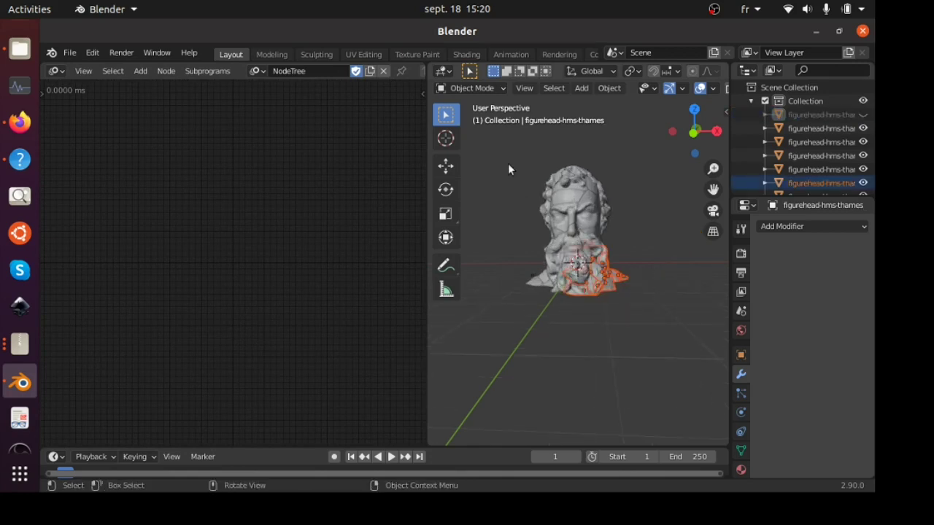
left_click_drag(506, 144, 671, 349)
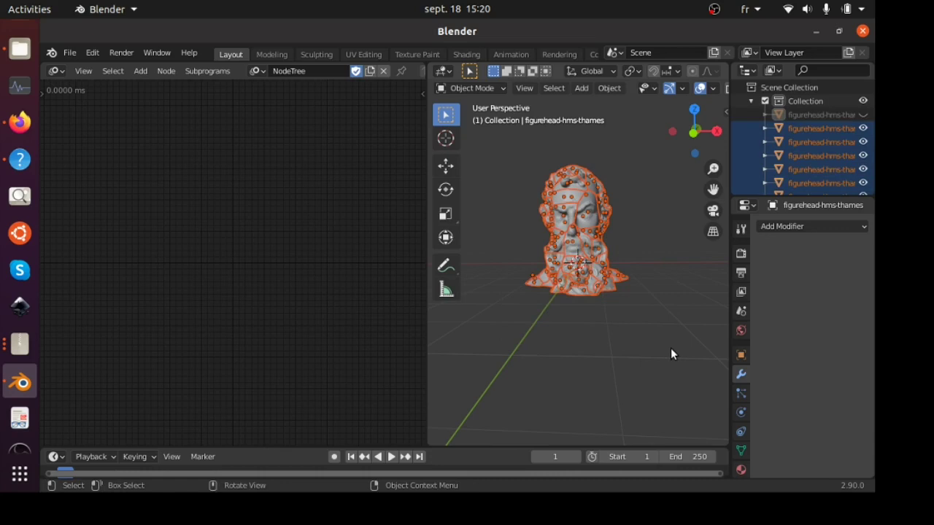
key("m")
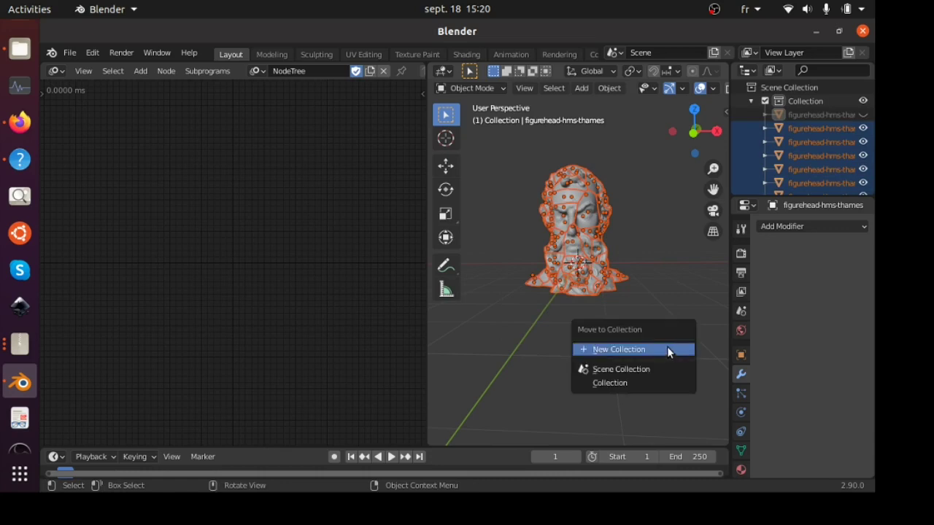
left_click(671, 350)
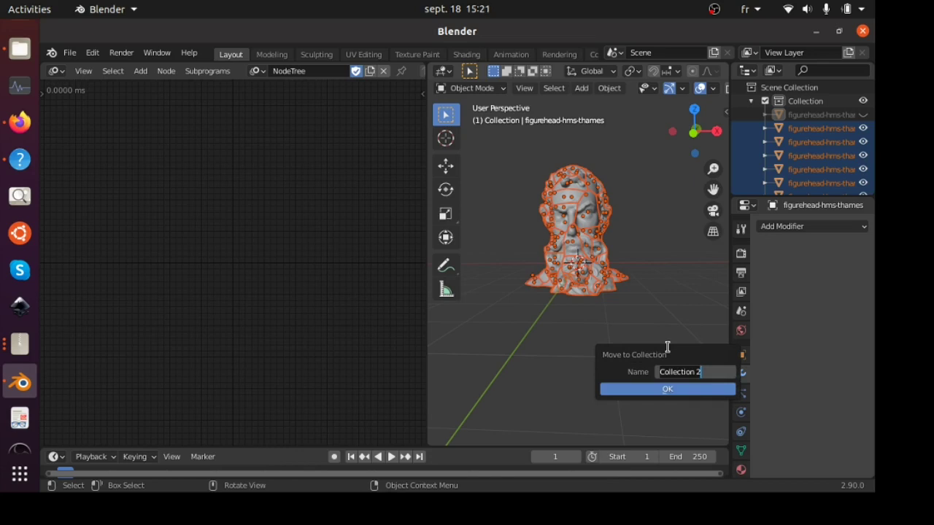
type("parts")
key("Return")
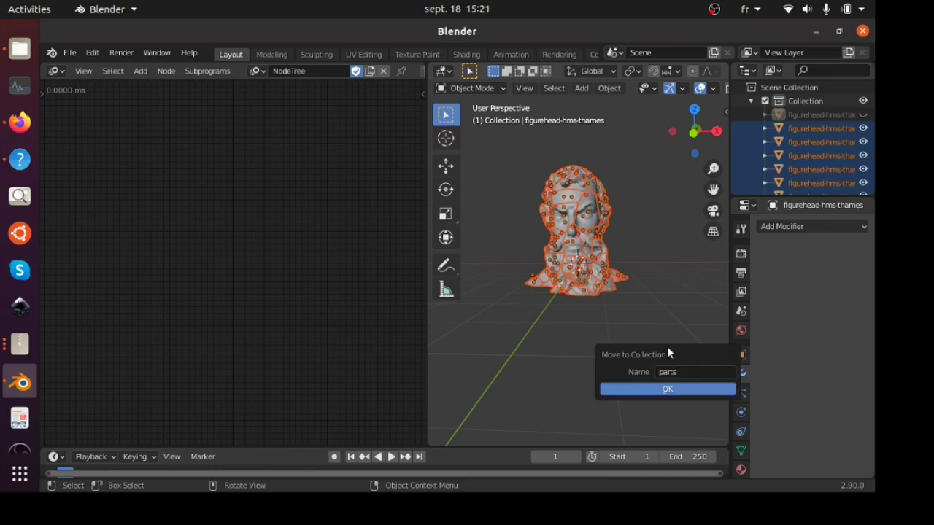
key("Return")
- Create a new Animation Nodes ID key named "parts" with the Transforms data type
middle_click_drag(546, 323, 567, 353)
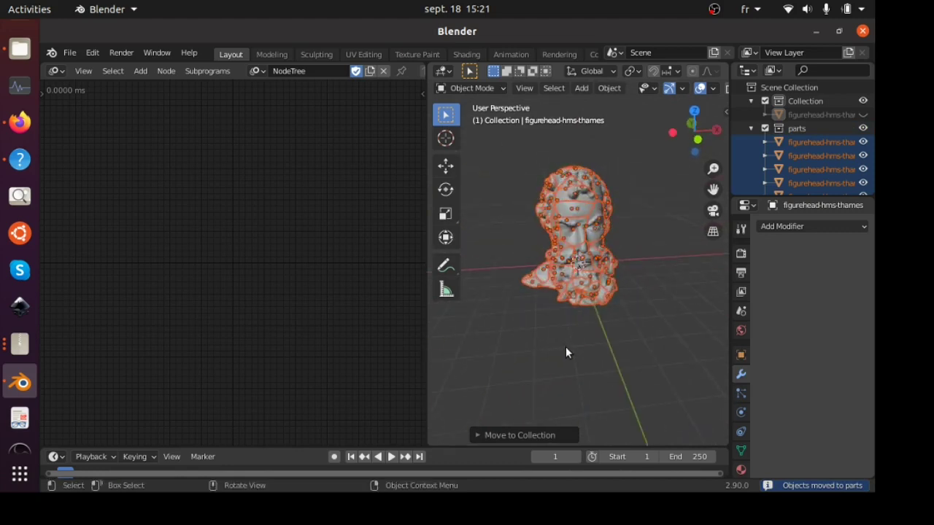
scroll(567, 352, "down", 2)
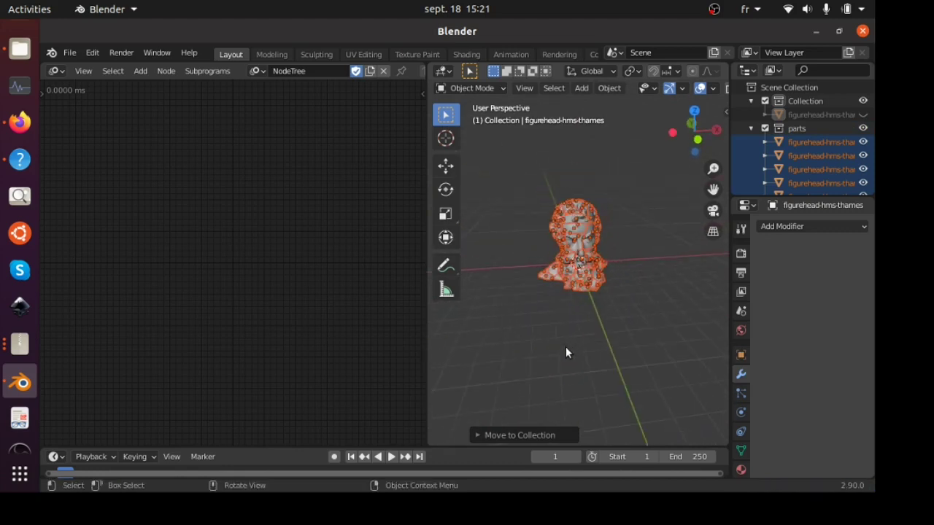
key("n")
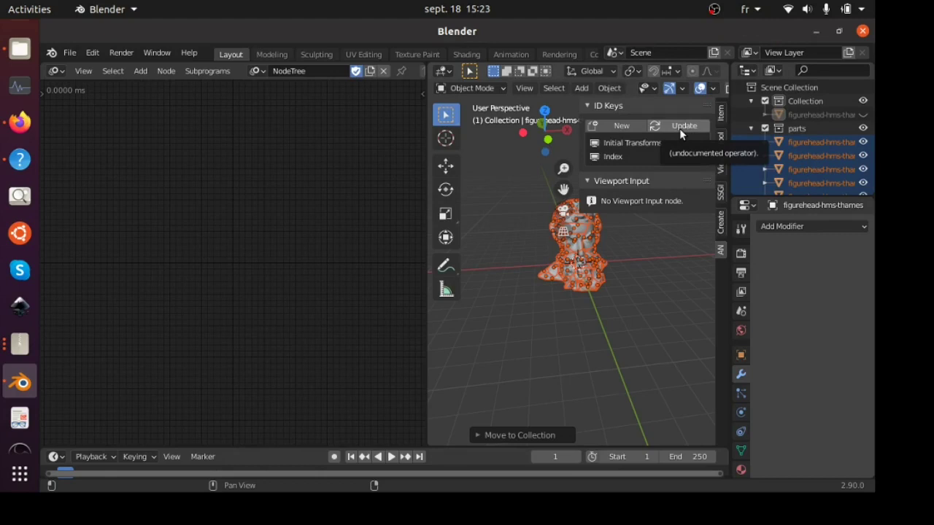
left_click(616, 125)
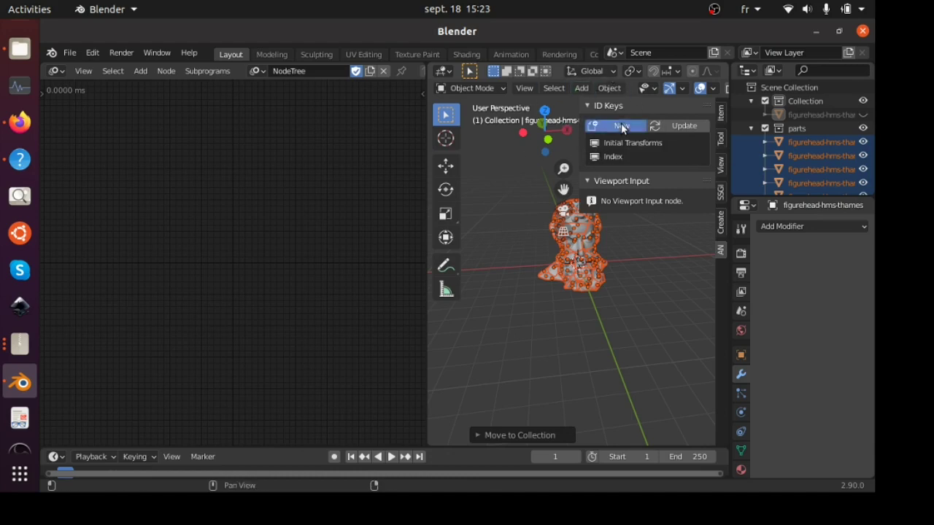
left_click(609, 149)
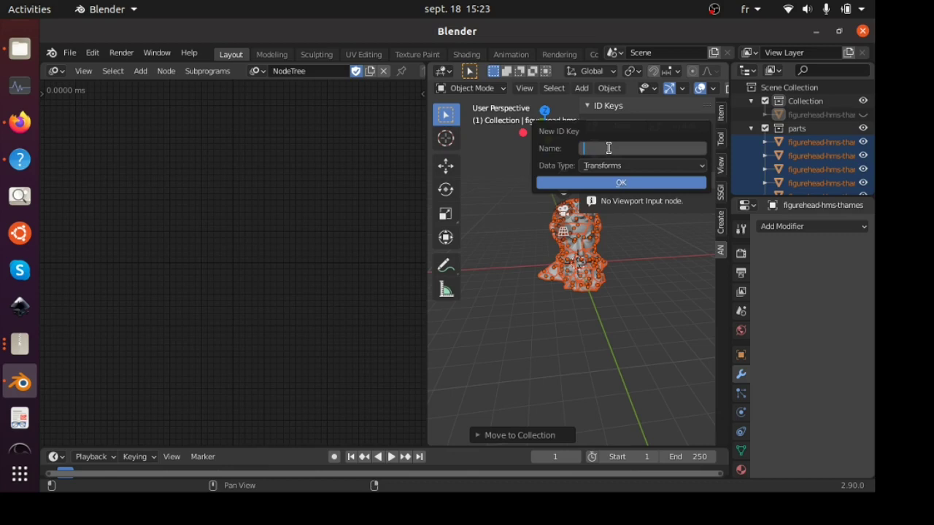
type("parts")
left_click(603, 181)
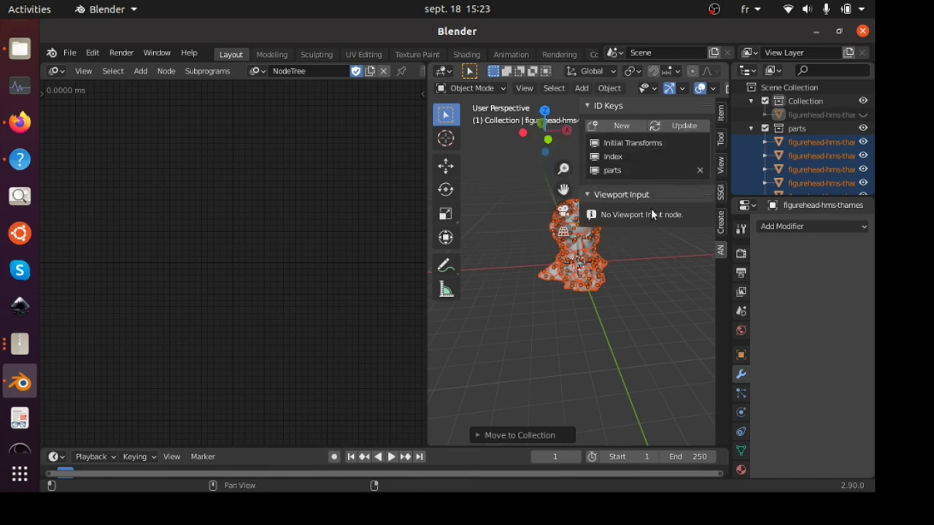
- Select all the fractured pieces and store their current transforms in the "parts" ID key
left_click(615, 317)
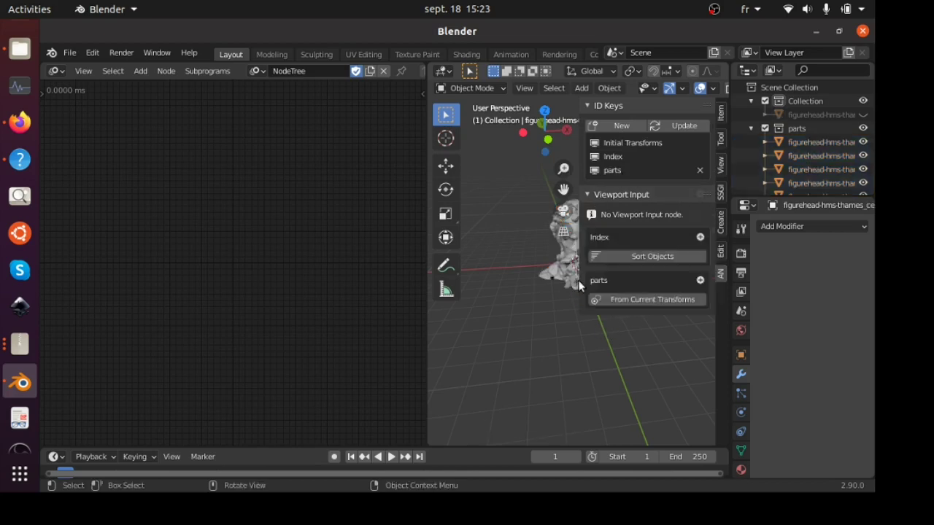
key("n")
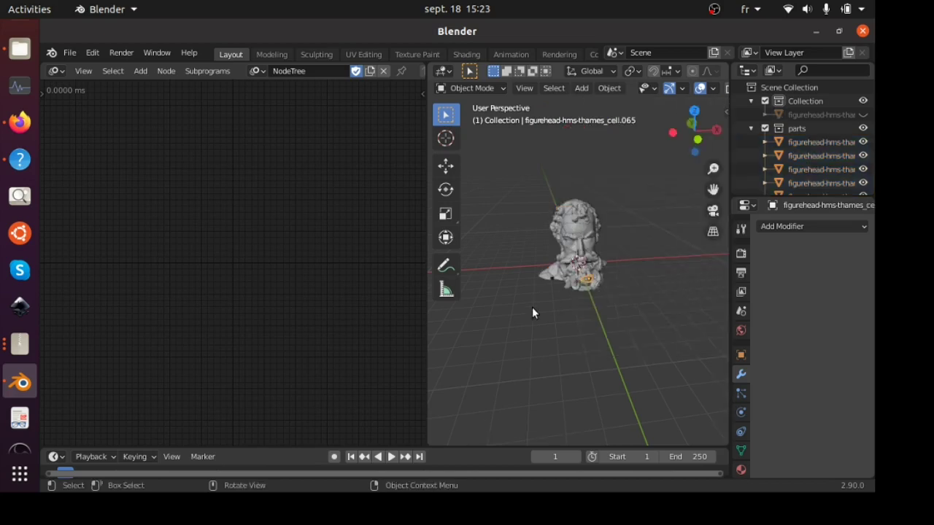
middle_click_drag(532, 307, 537, 279)
left_click_drag(528, 169, 674, 370)
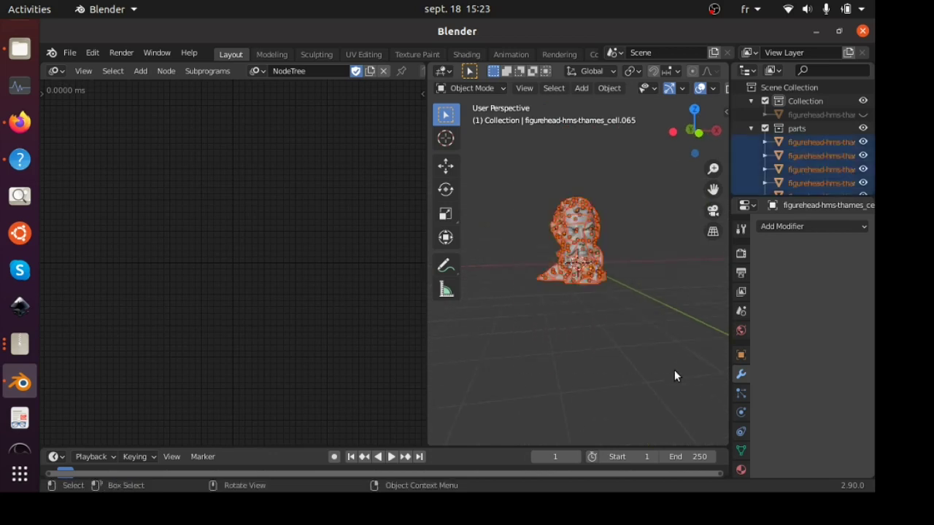
key("n")
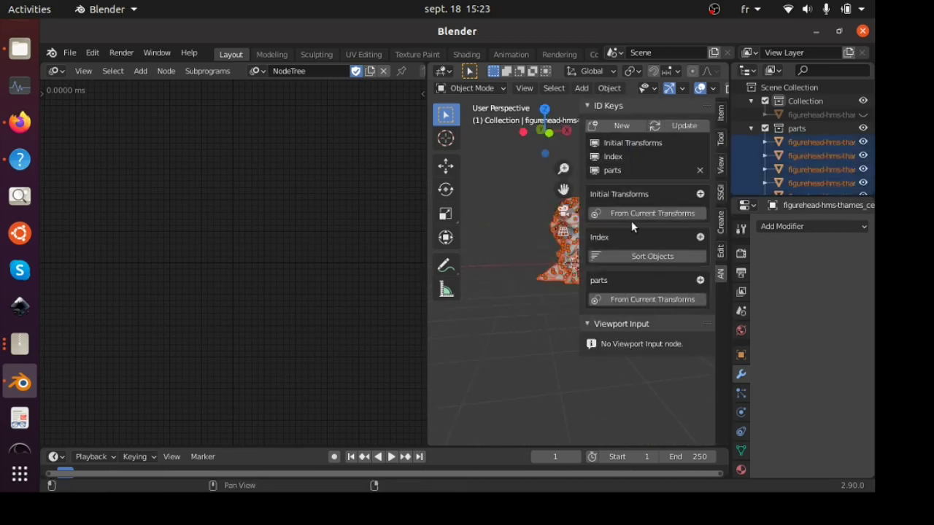
left_click(622, 300)
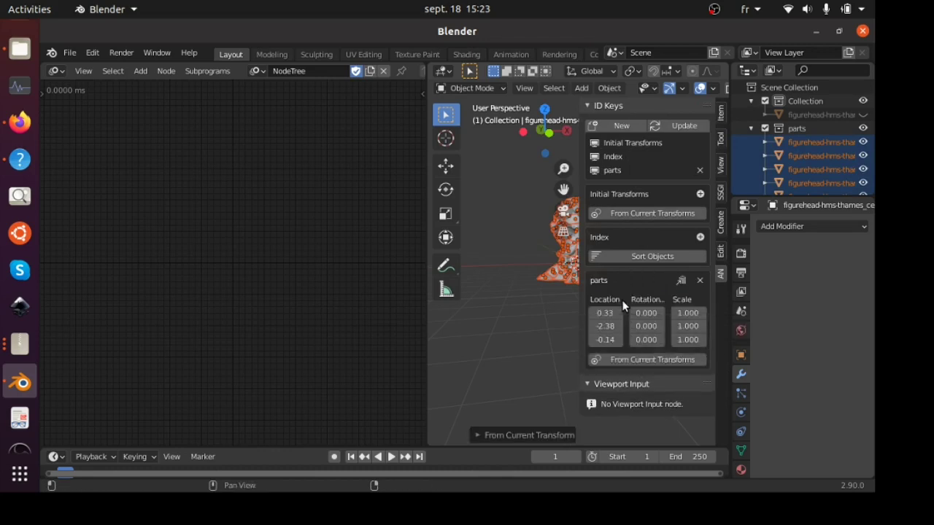
left_click(610, 361)
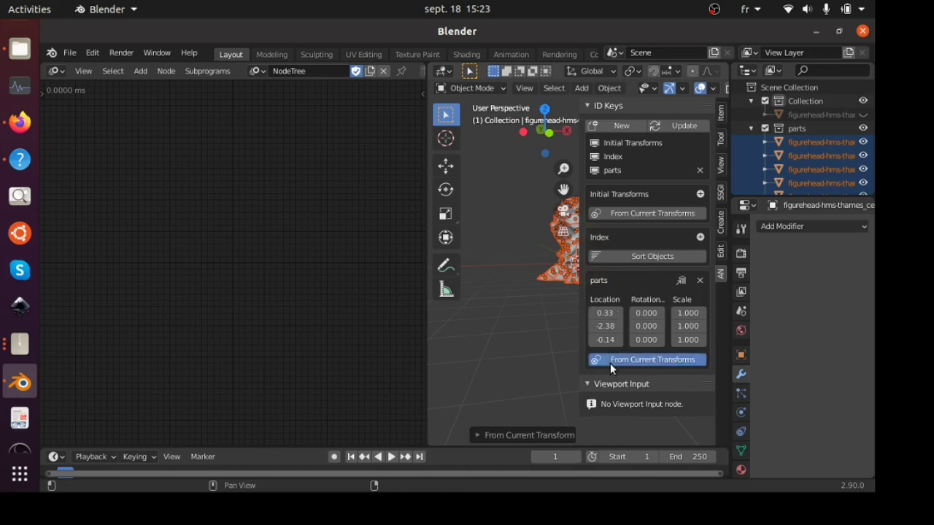
key("n")
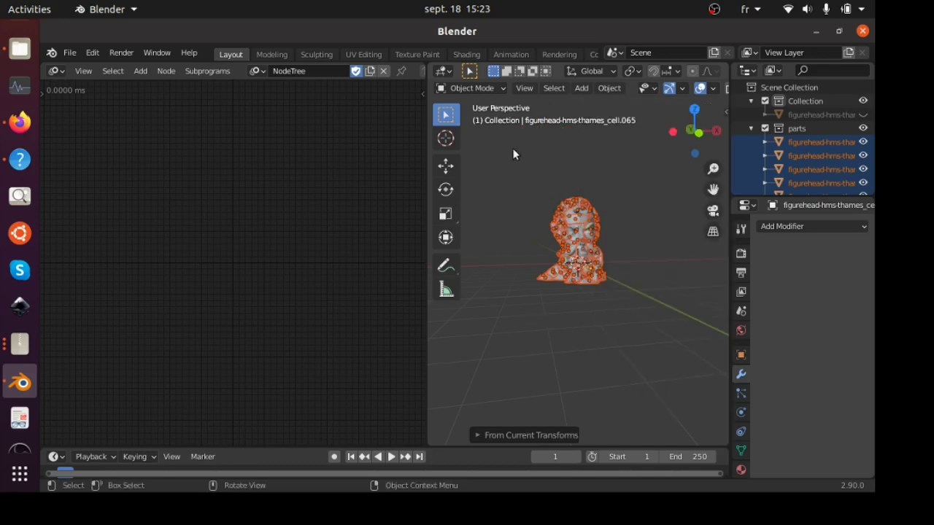
- Look over the fractured bust, selecting the piece around one eye and reselecting every piece
middle_click_drag(521, 237, 492, 227)
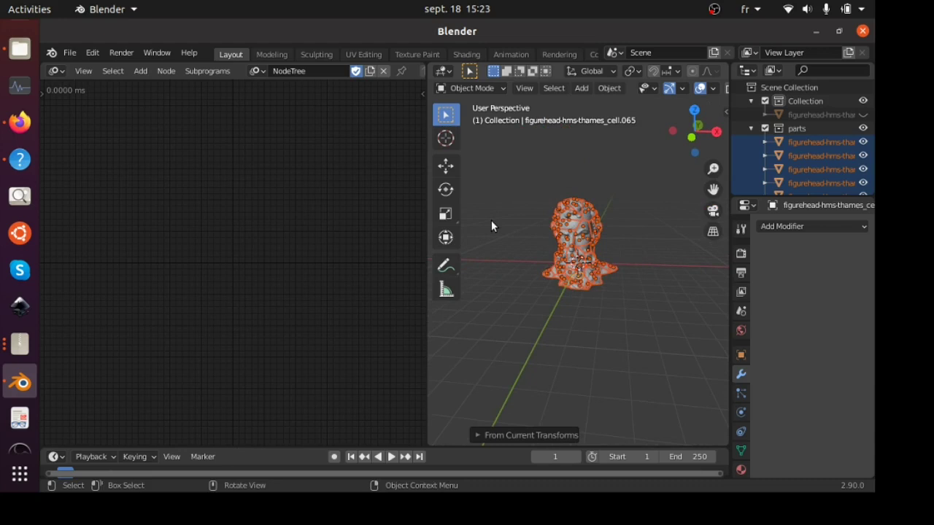
left_click(586, 230)
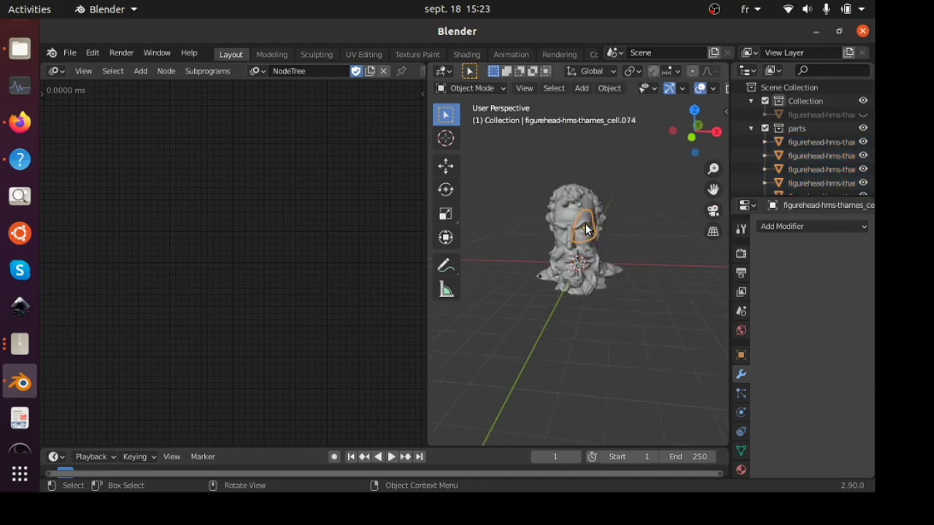
mouse_move(586, 230)
middle_mouse_down()
mouse_move(675, 251)
mouse_move(585, 209)
mouse_move(558, 216)
mouse_move(589, 213)
middle_mouse_up()
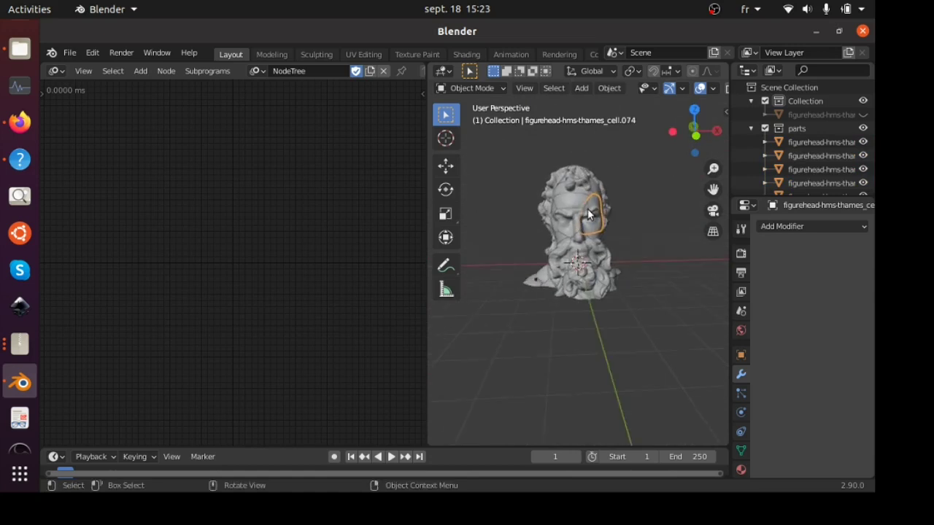
scroll(589, 214, "down", 3)
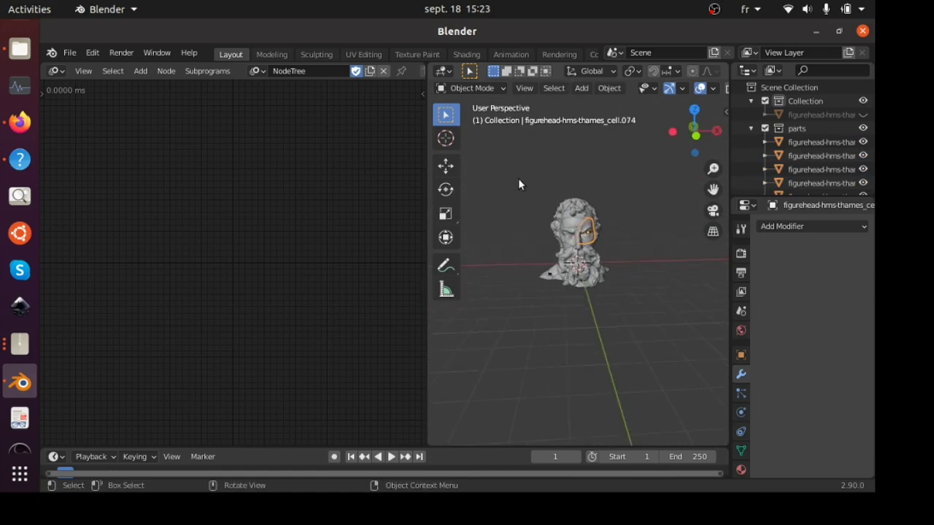
left_click_drag(518, 178, 651, 350)
middle_click_drag(597, 273, 486, 255)
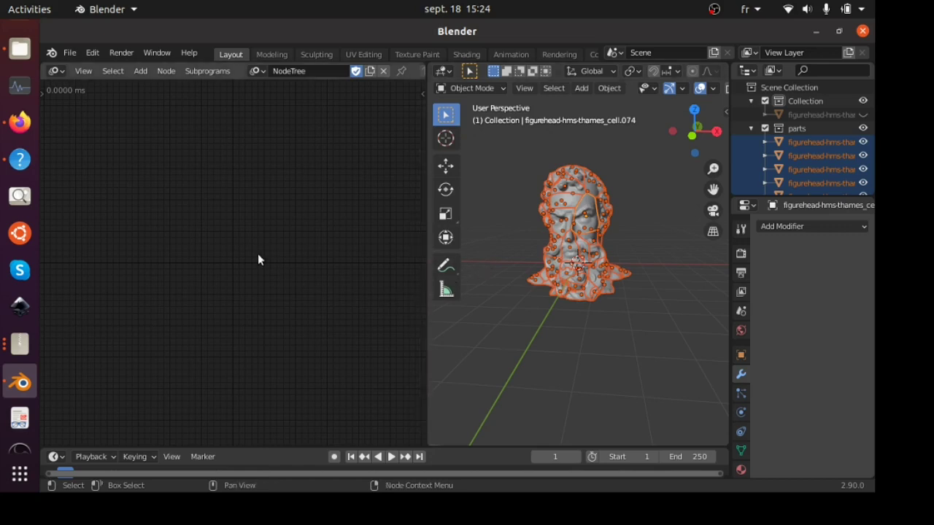
key("shift+a")
left_click(217, 99)
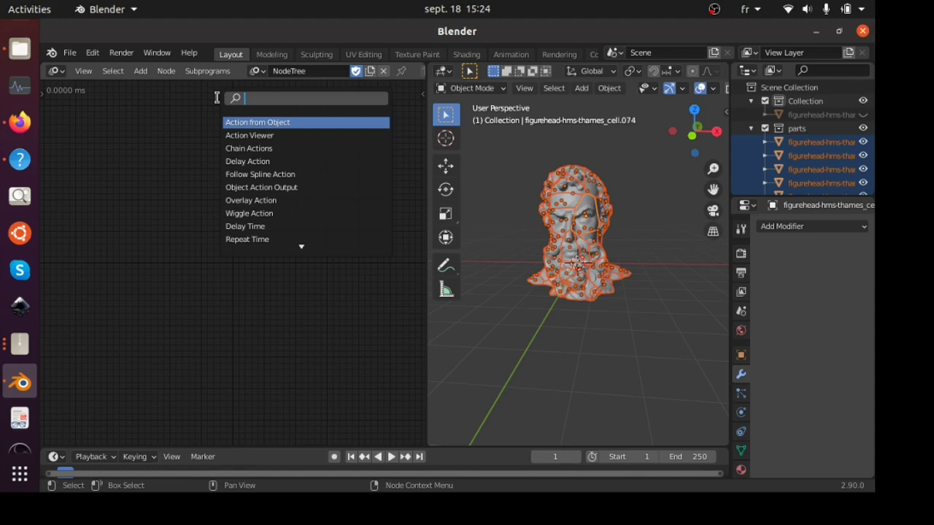
type("object")
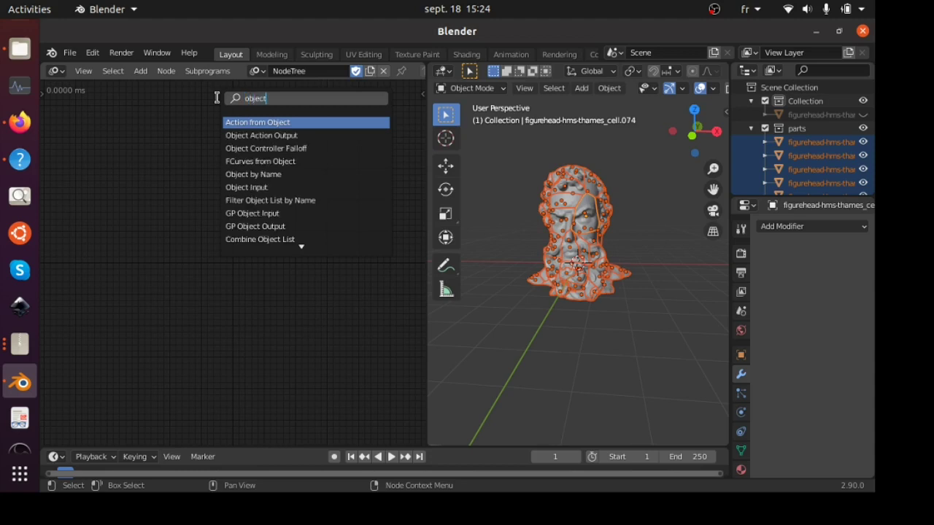
key("Escape")
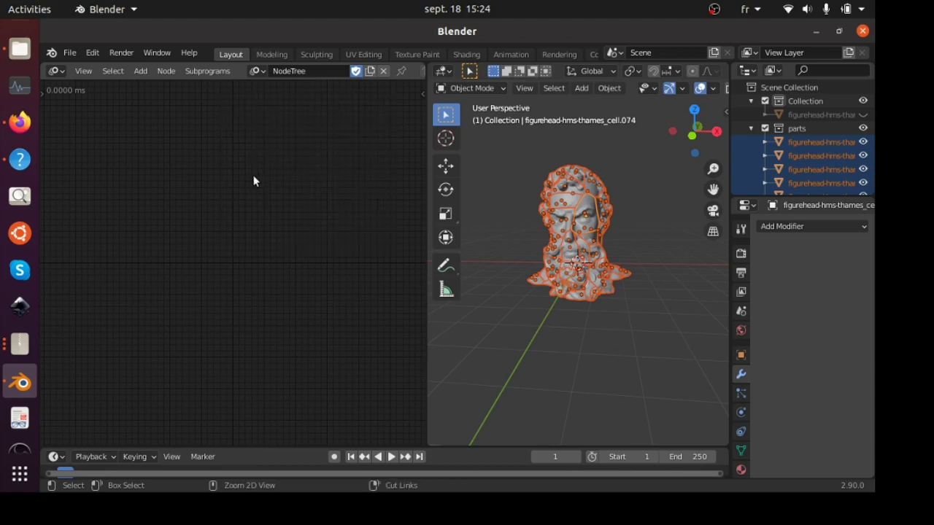
key("ctrl+a")
key("Escape")
- Add a Collection Info node to the empty Animation Nodes tree
key("ctrl+a")
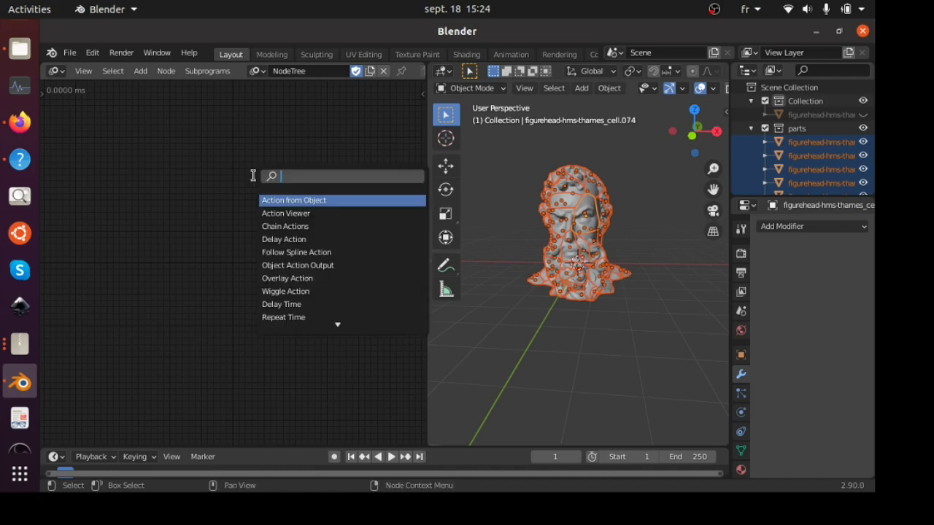
type("object in")
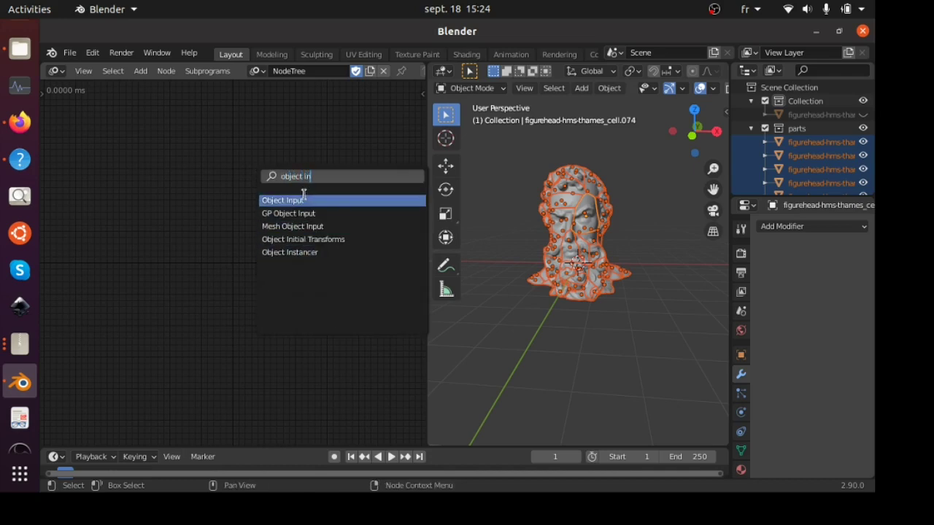
key("BackSpace")
key("BackSpace")
key("BackSpace")
key("BackSpace")
key("BackSpace")
key("BackSpace")
key("BackSpace")
key("BackSpace")
key("BackSpace")
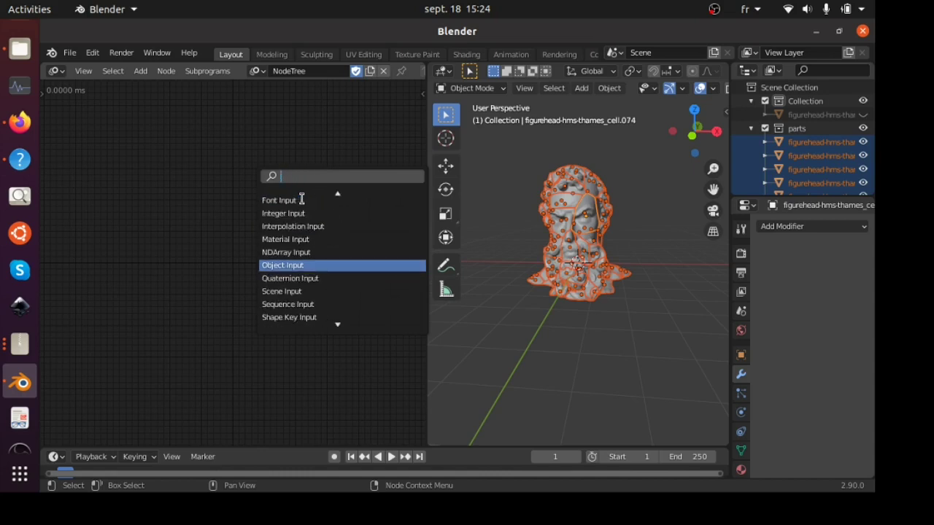
type("collectio")
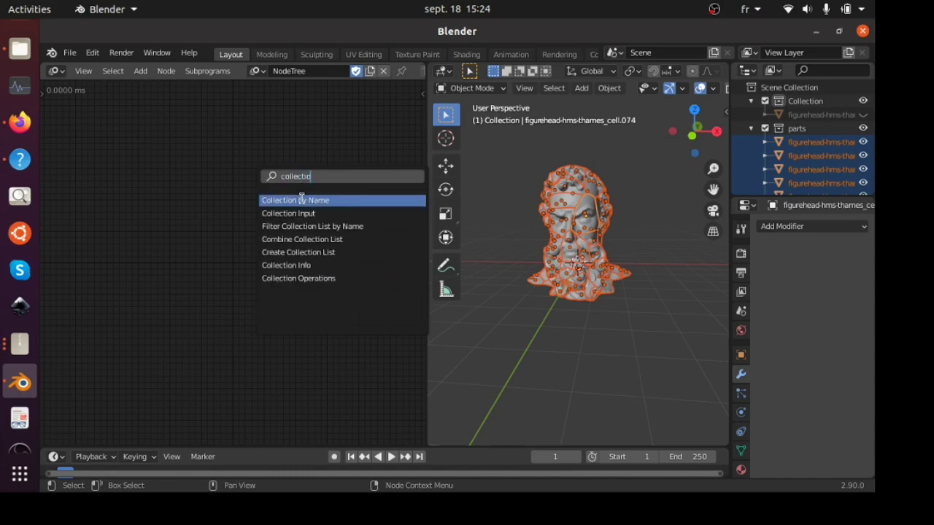
left_click(286, 264)
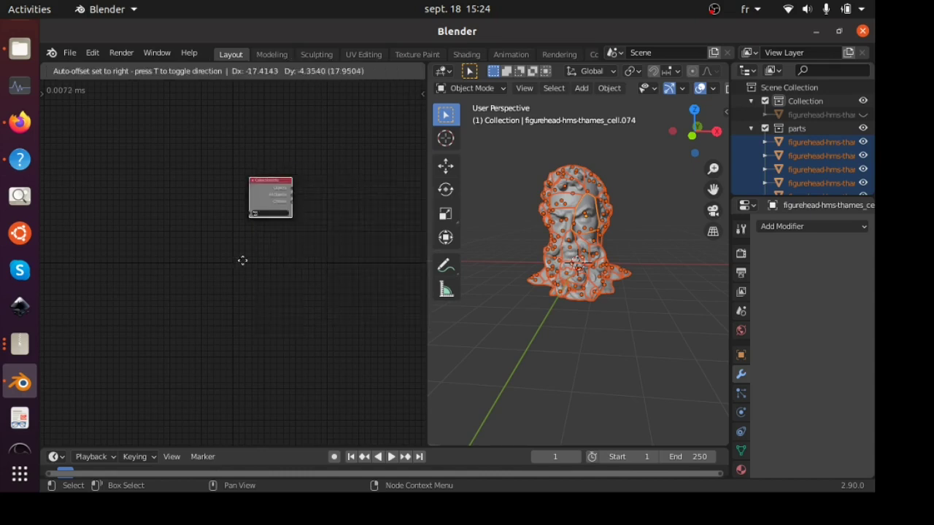
left_click(168, 288)
key("Home")
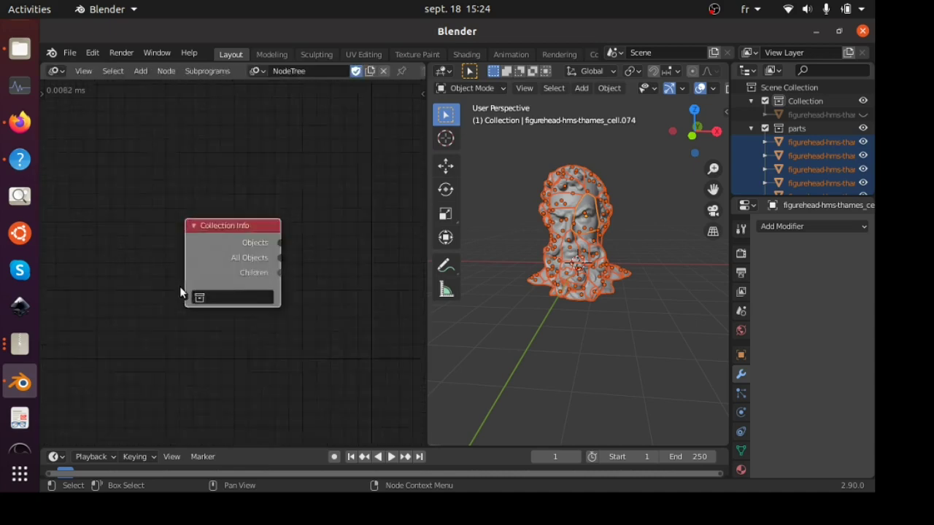
- Set the Collection Info node's collection to "parts"
left_click(230, 315)
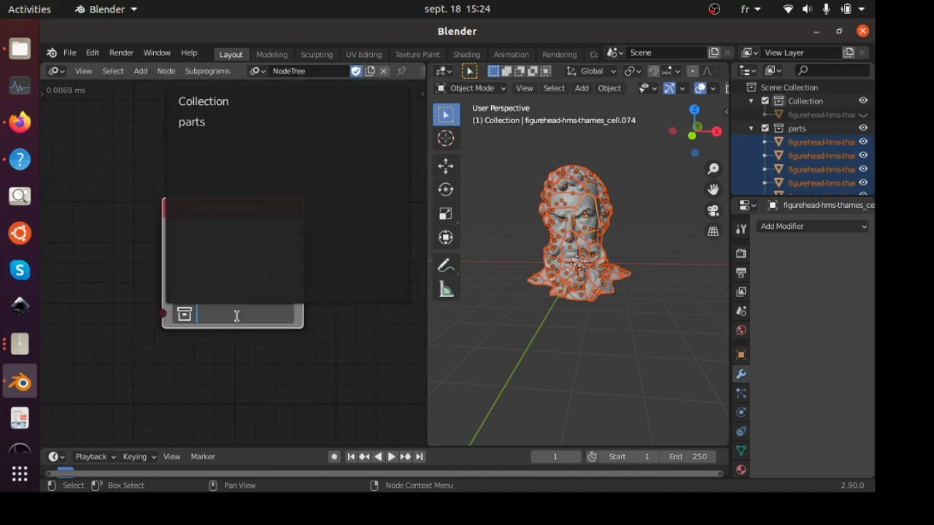
left_click(192, 123)
left_click(211, 307)
key("Down")
key("Down")
key("Return")
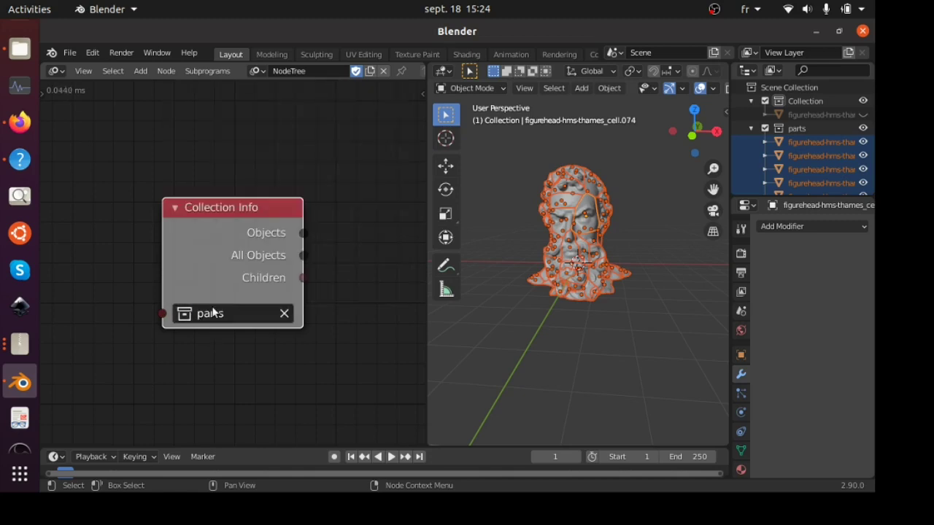
middle_click_drag(367, 309, 302, 317)
scroll(299, 314, "down", 3)
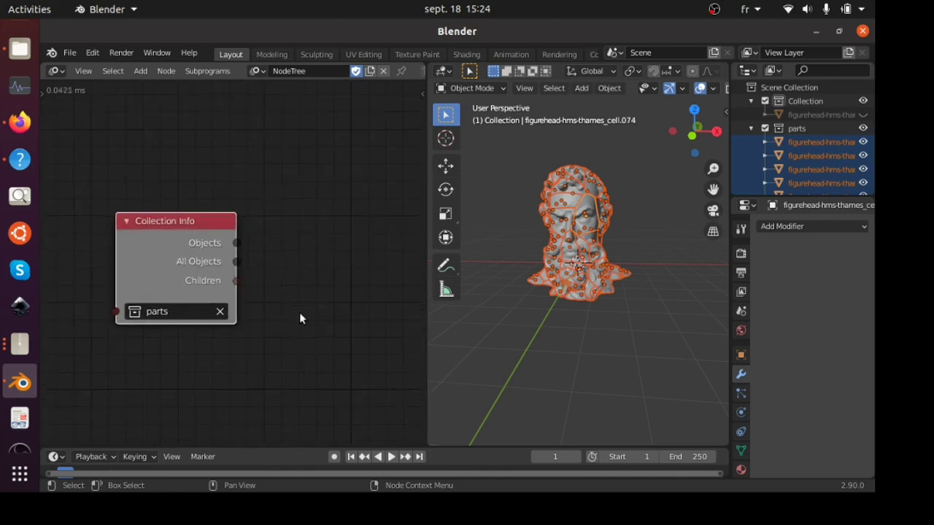
scroll(301, 313, "right", 2)
scroll(305, 313, "down", 1)
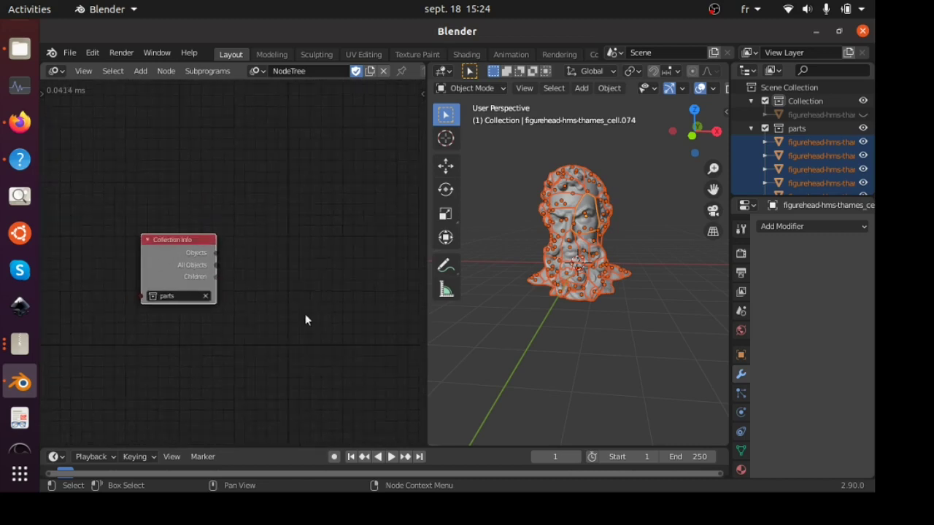
scroll(305, 313, "up", 2)
middle_click_drag(271, 309, 207, 258)
key("b")
left_click_drag(206, 258, 332, 354)
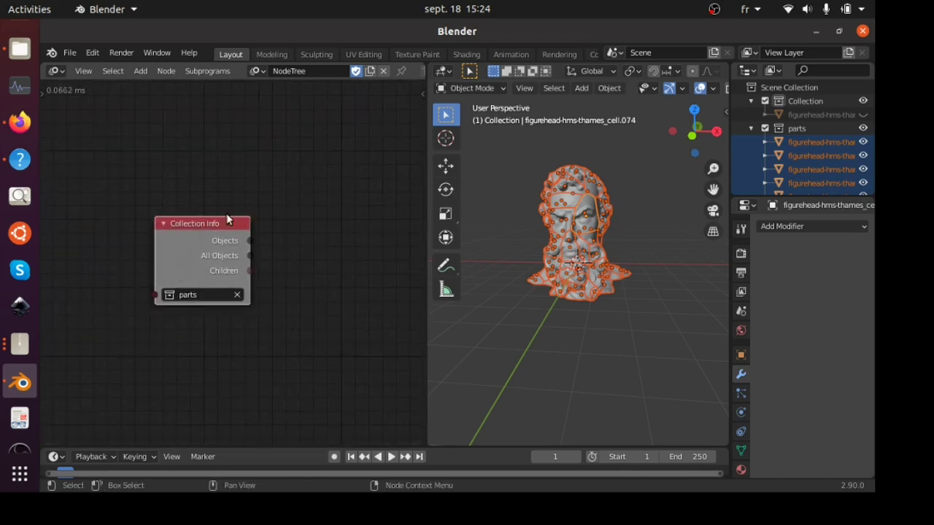
scroll(241, 303, "right", 3)
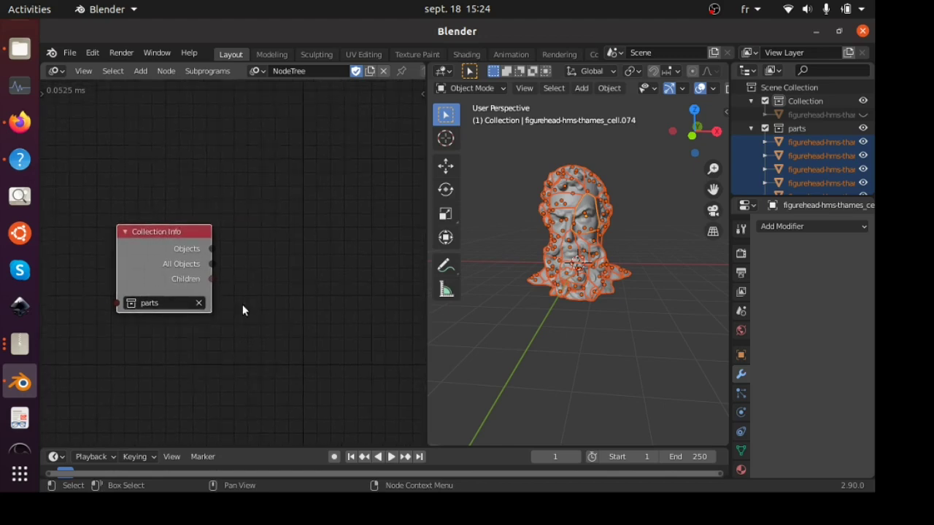
scroll(243, 306, "down", 1)
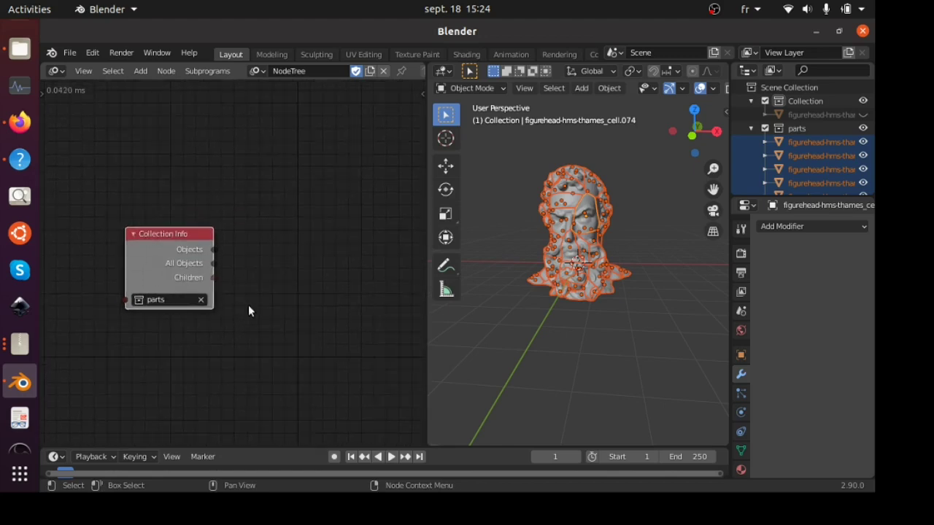
scroll(241, 311, "right", 1)
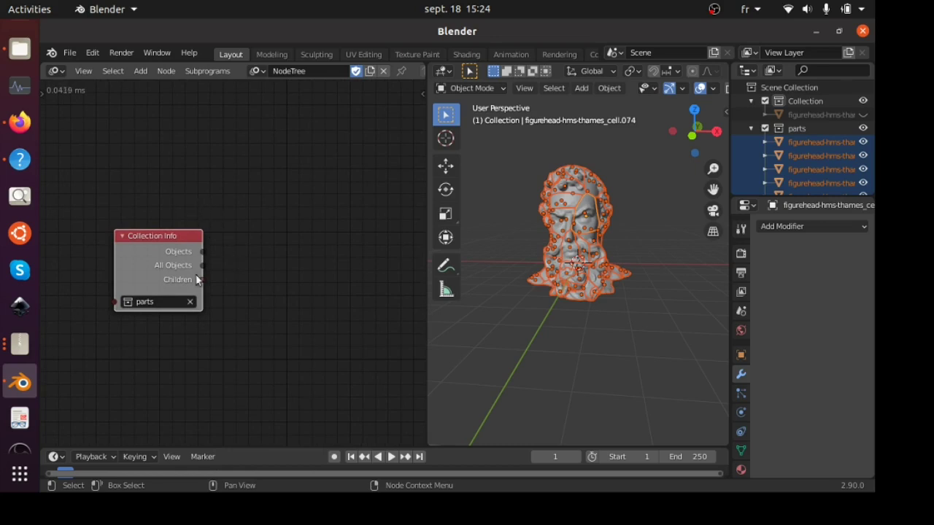
- Add an Object Matrix Output node beside the Collection Info node, leaving a gap between them
scroll(248, 293, "right", 4)
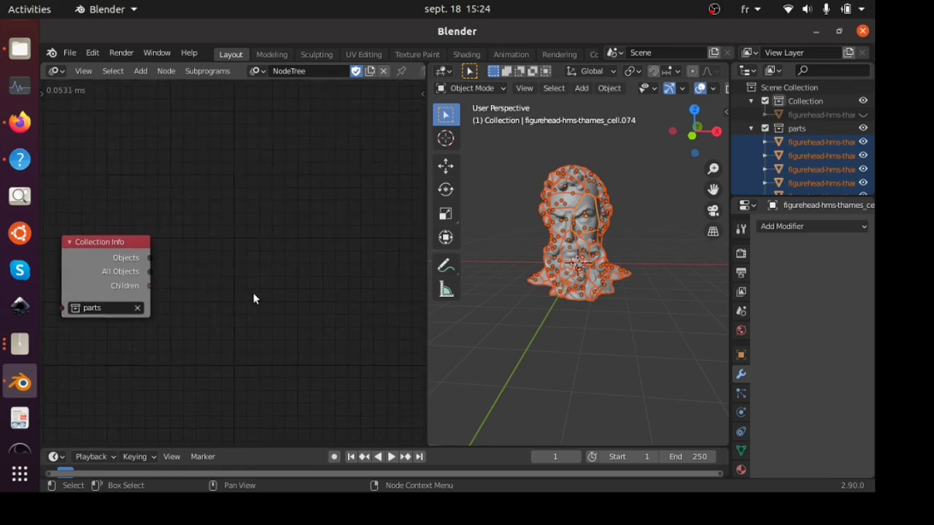
key("shift+a")
left_click(184, 98)
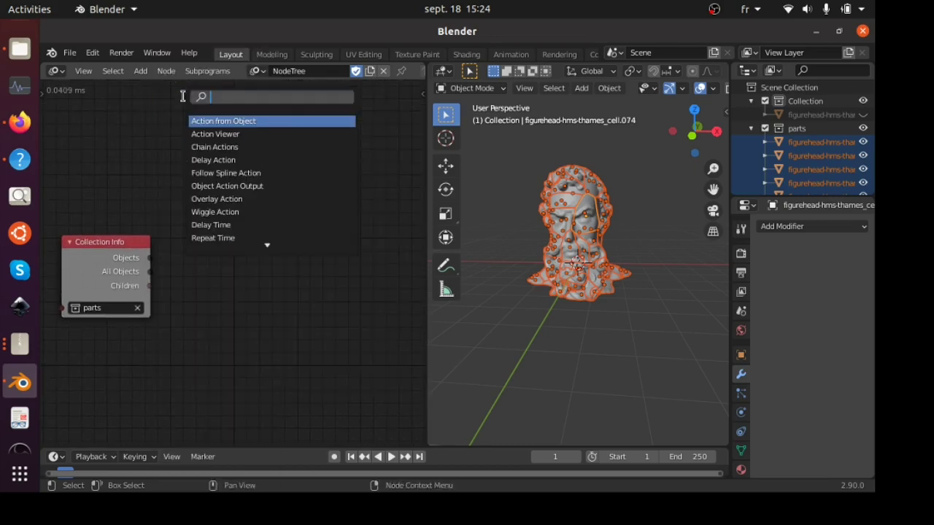
type("matric")
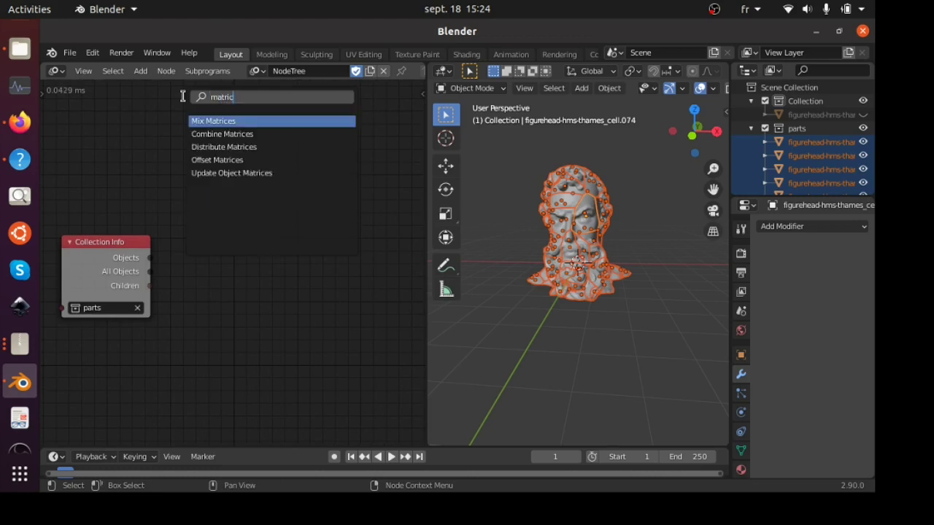
key("BackSpace")
type("x out")
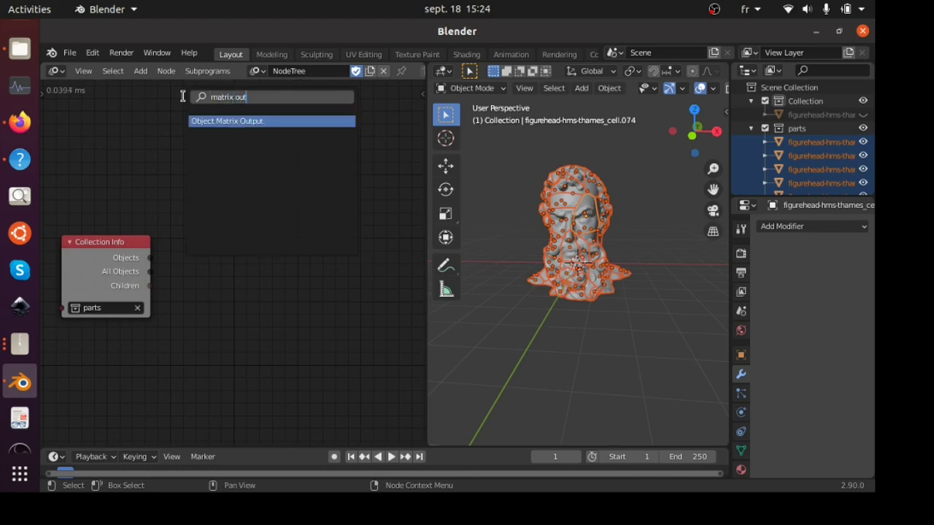
key("Return")
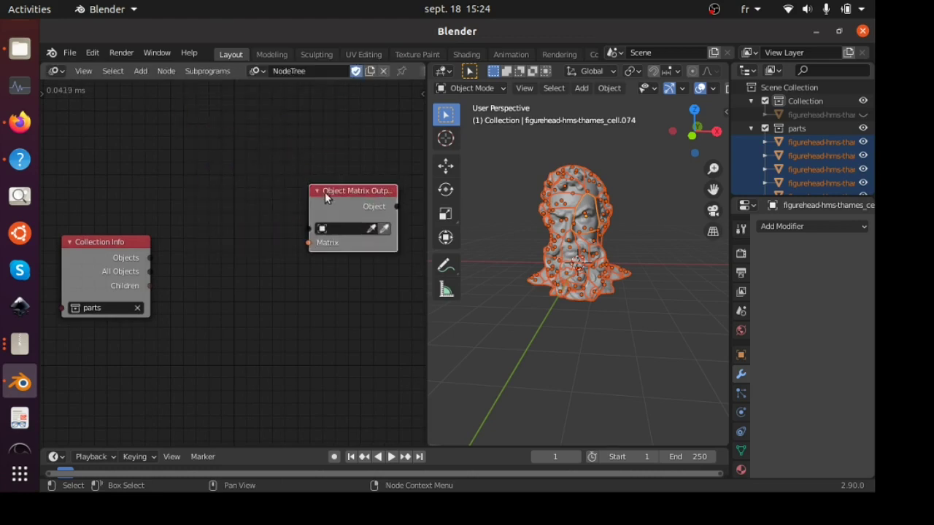
middle_click_drag(347, 203, 331, 207)
left_click_drag(280, 173, 425, 313)
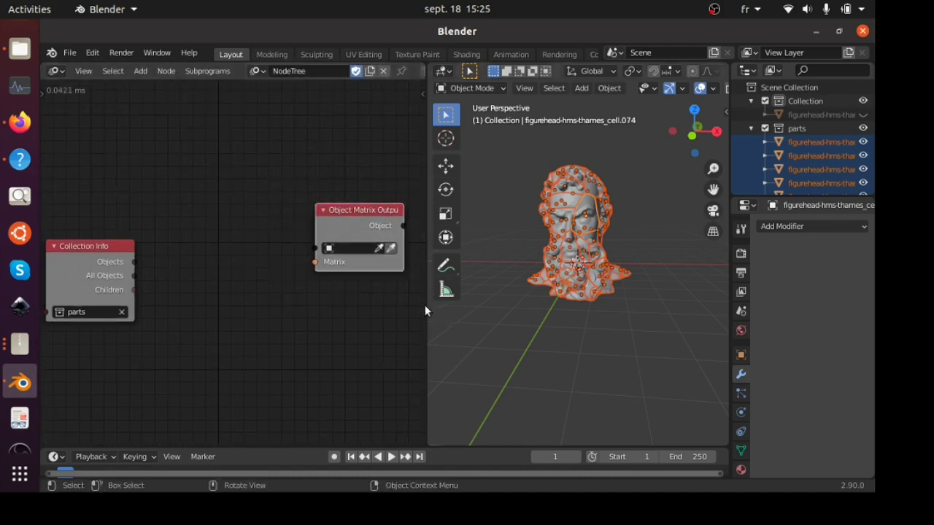
- Connect the Collection Info node's Objects output to the object input of the Object Matrix Output node
middle_click_drag(317, 202, 263, 227)
left_click_drag(239, 203, 358, 313)
middle_click_drag(206, 351, 275, 351)
left_click_drag(154, 285, 334, 272)
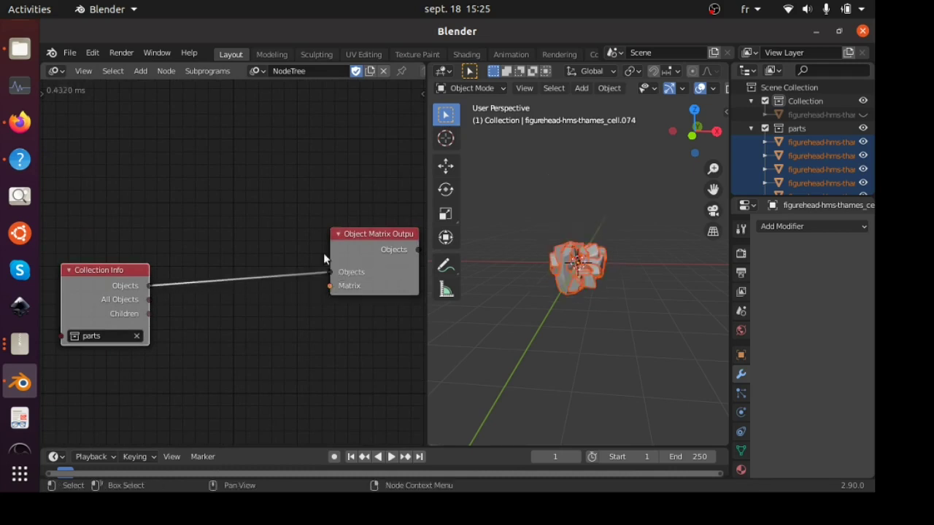
middle_click_drag(349, 318, 306, 333)
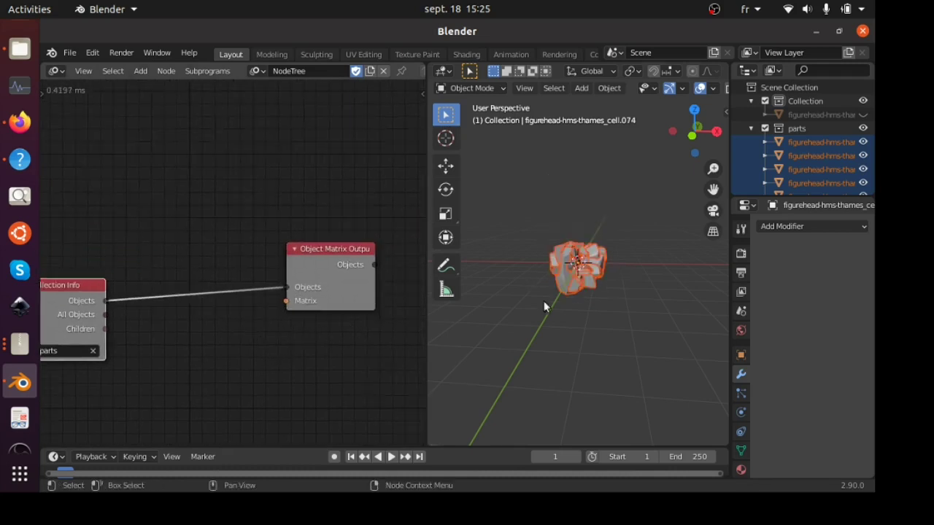
middle_click_drag(555, 265, 580, 224)
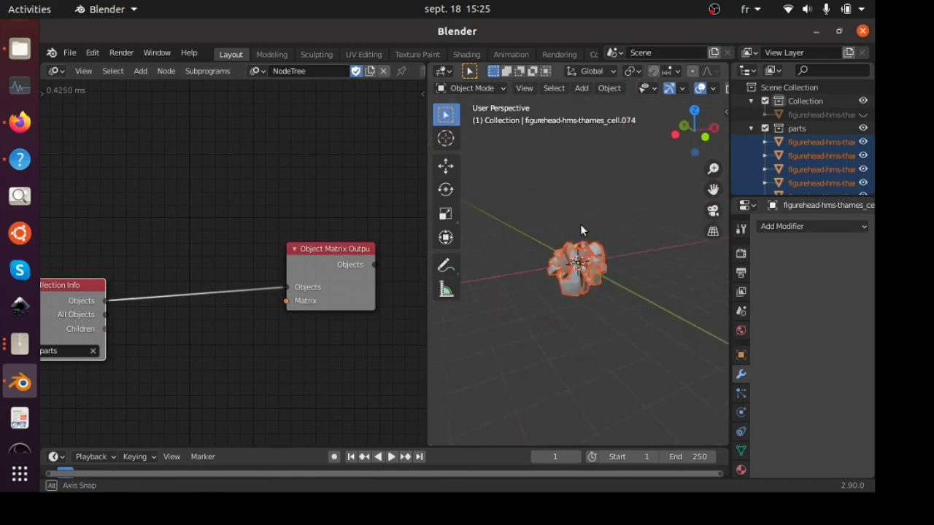
scroll(580, 224, "up", 4)
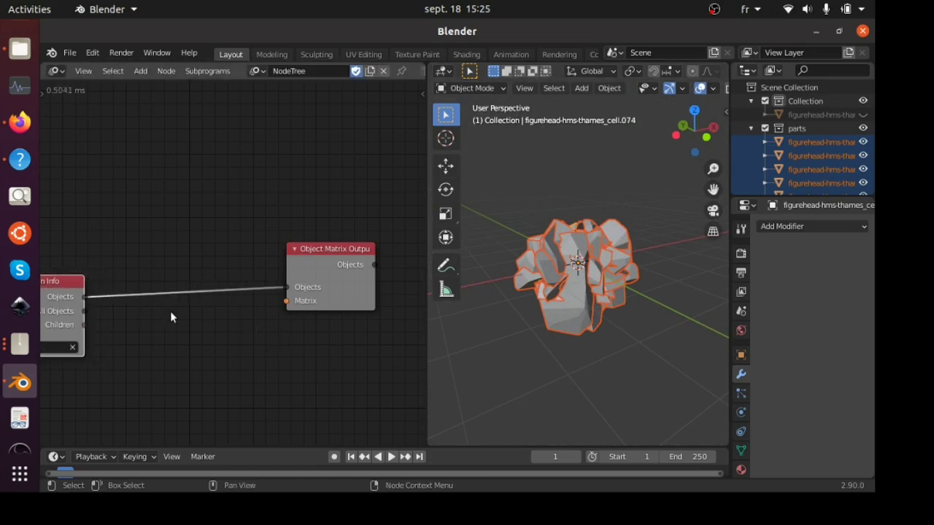
- Add an Object ID Key node below the link between the Collection Info and Object Matrix Output nodes
middle_click_drag(170, 310, 232, 305)
key("shift+a")
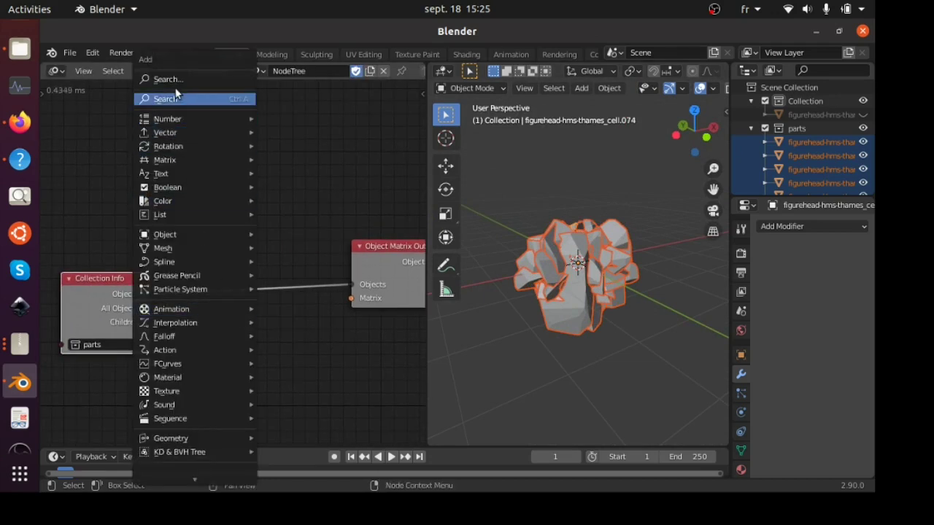
left_click(175, 97)
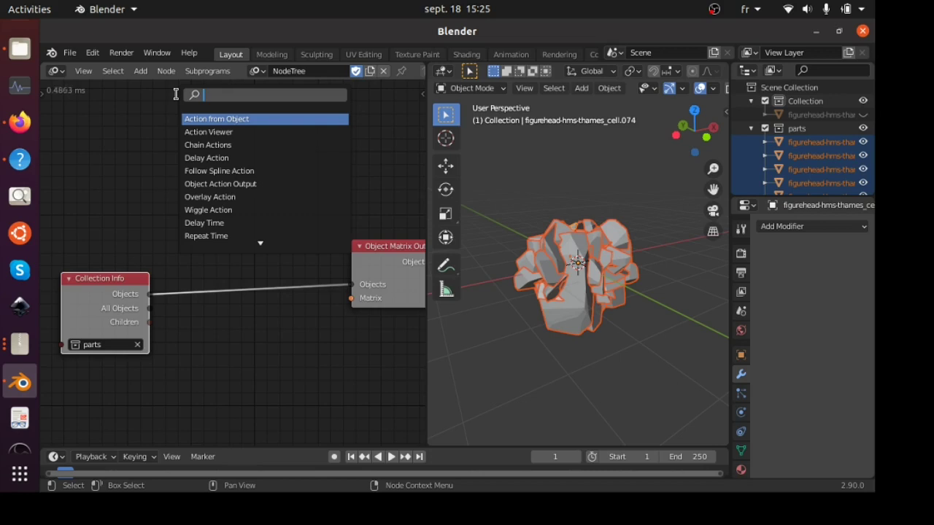
type("id")
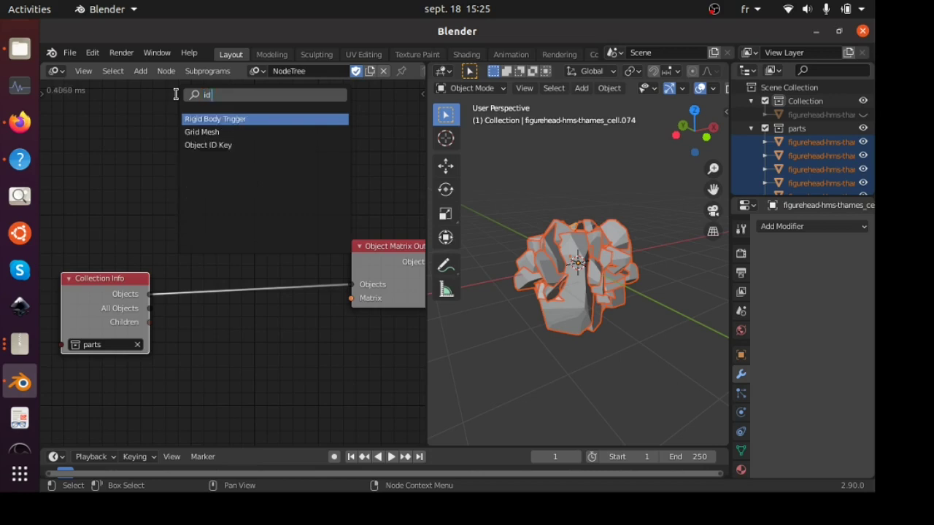
left_click(221, 145)
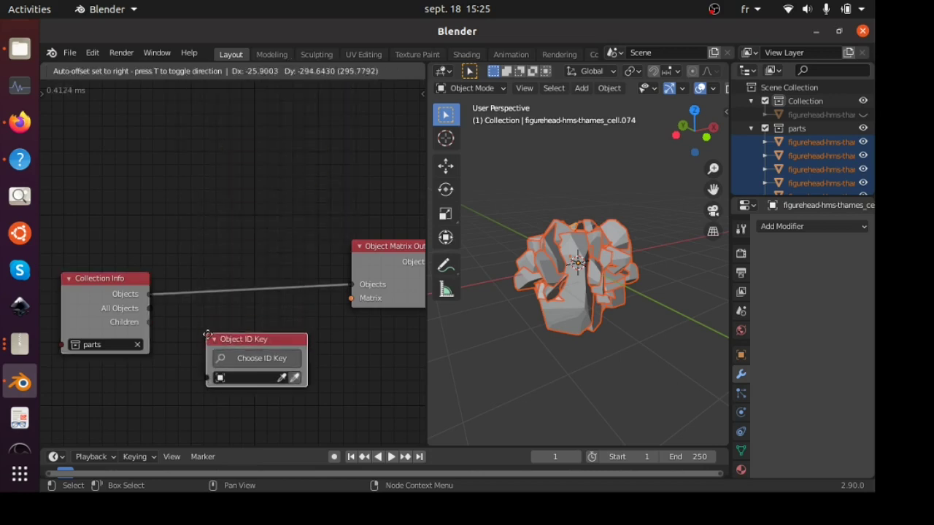
left_click(204, 329)
- Feed the Collection Info node's Objects into the Object ID Key node and choose the "parts" key
left_click_drag(147, 295, 209, 375)
middle_click_drag(301, 330, 278, 336)
left_click(245, 363)
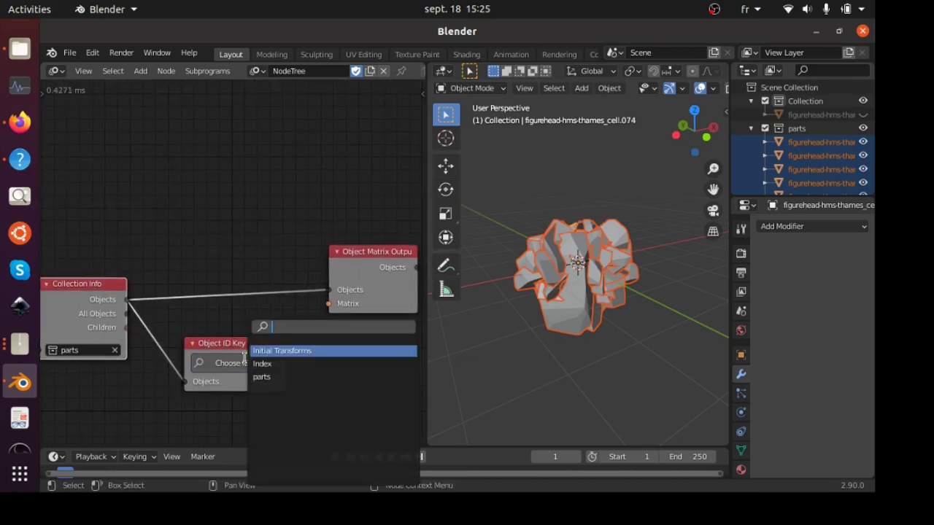
left_click(304, 377)
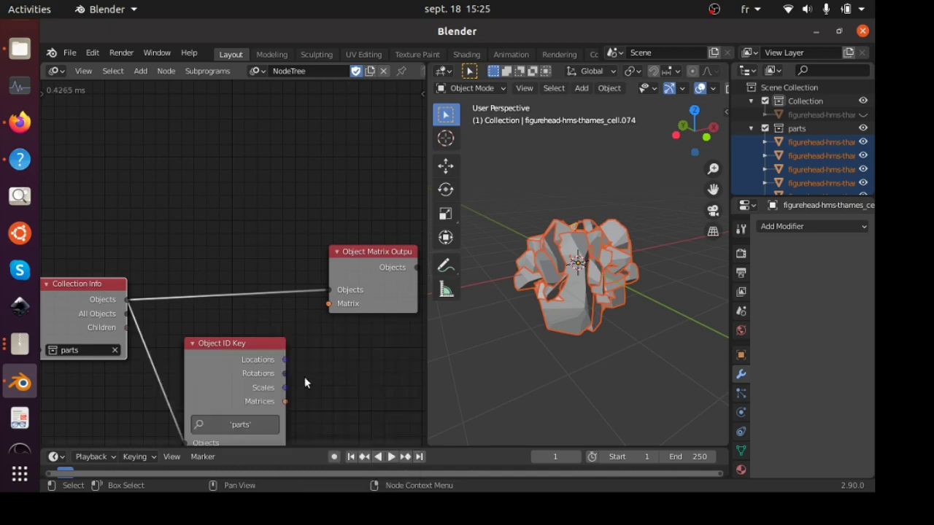
- Connect the Object ID Key node's Matrices output to the Object Matrix Output's matrix input and inspect the bust
middle_click_drag(305, 376, 272, 335)
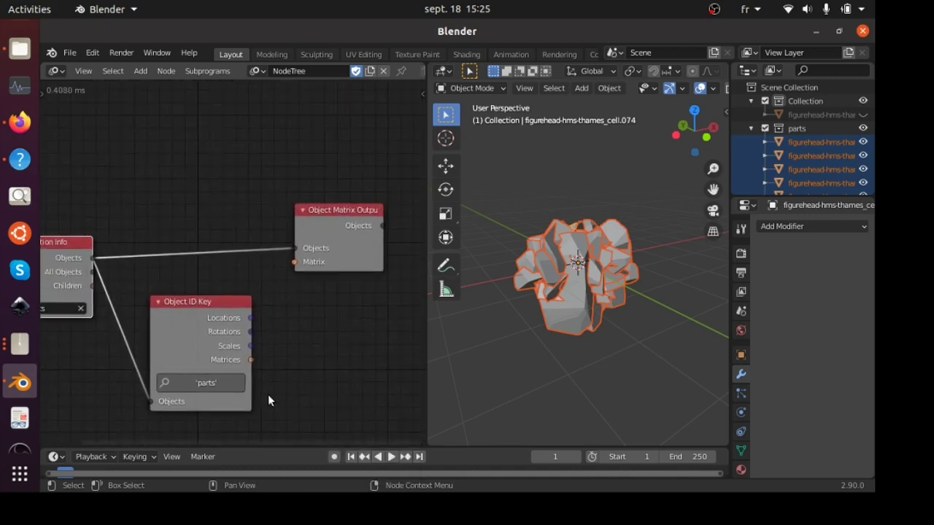
left_click_drag(250, 360, 253, 269)
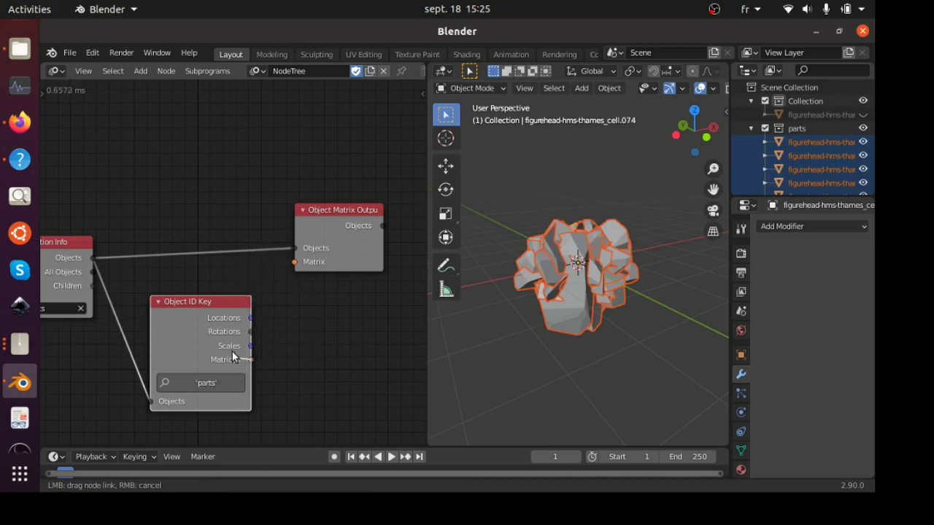
left_click_drag(232, 352, 300, 260)
middle_click_drag(332, 293, 296, 310)
left_click_drag(299, 240, 337, 239)
scroll(375, 294, "down", 1)
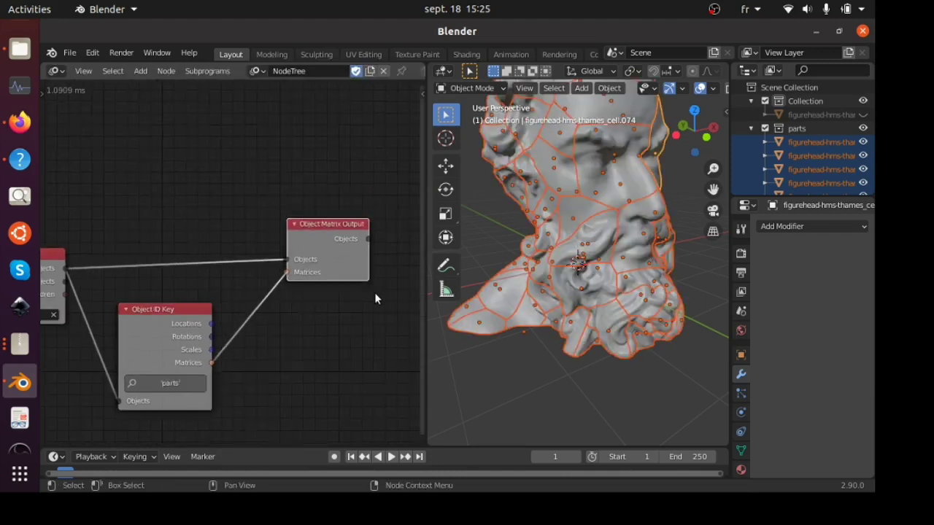
scroll(374, 293, "down", 1)
scroll(559, 257, "down", 4)
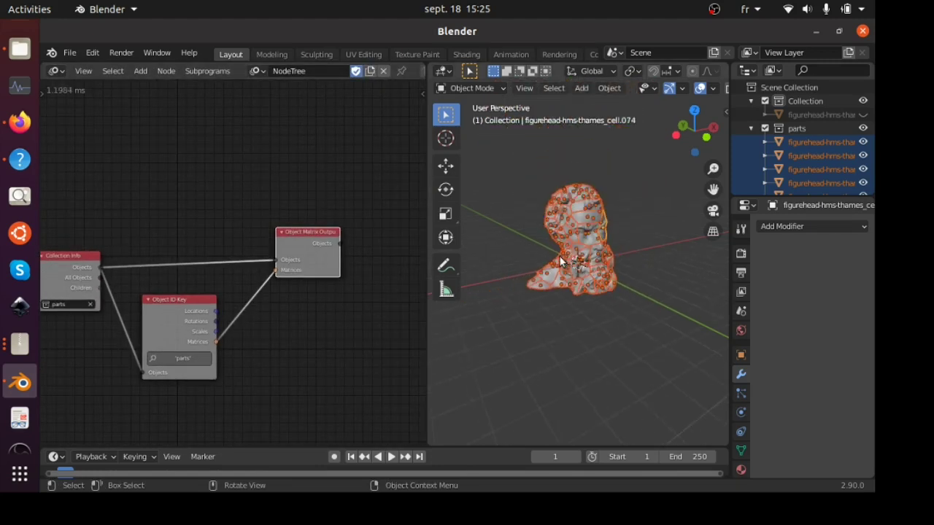
middle_click_drag(561, 262, 555, 290)
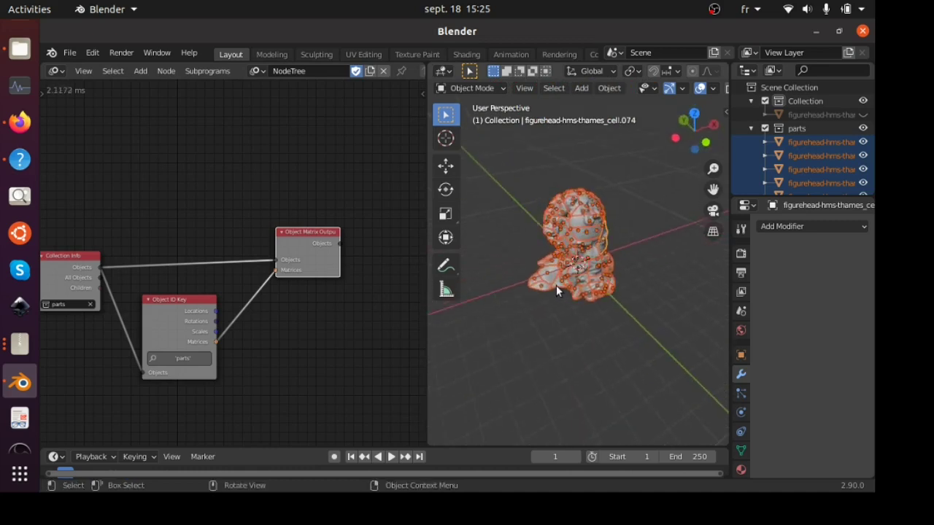
scroll(556, 290, "up", 1)
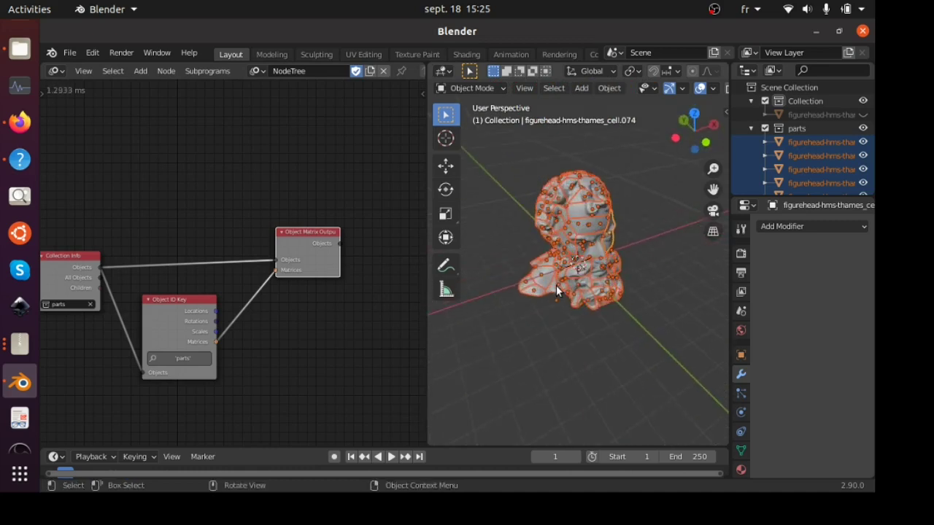
middle_click_drag(556, 286, 499, 338)
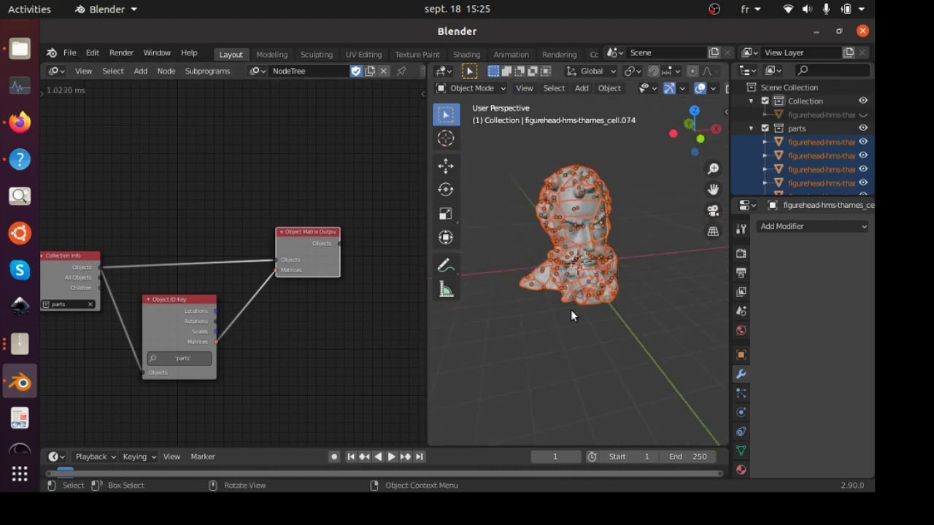
- Insert an Offset Matrices node into the matrices link between the Object ID Key and Object Matrix Output nodes
middle_click_drag(350, 351, 332, 336)
key("shift+a")
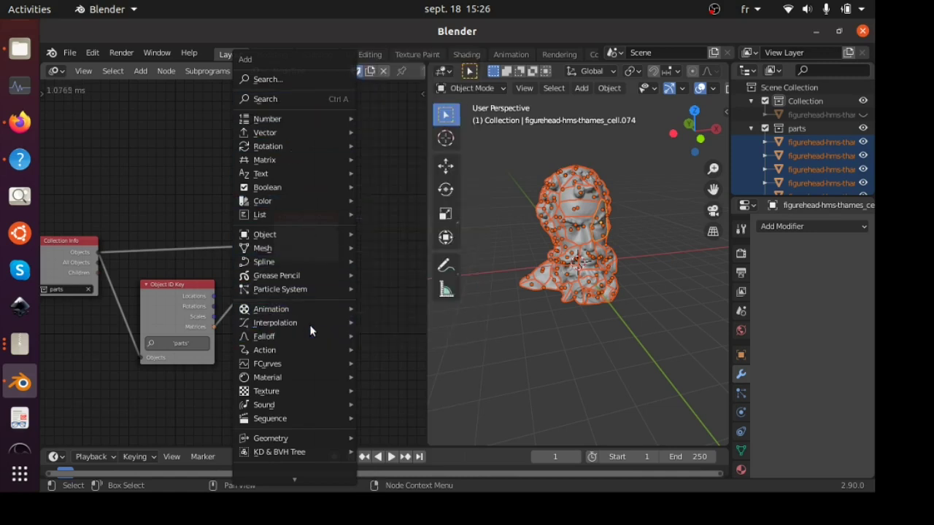
key("Escape")
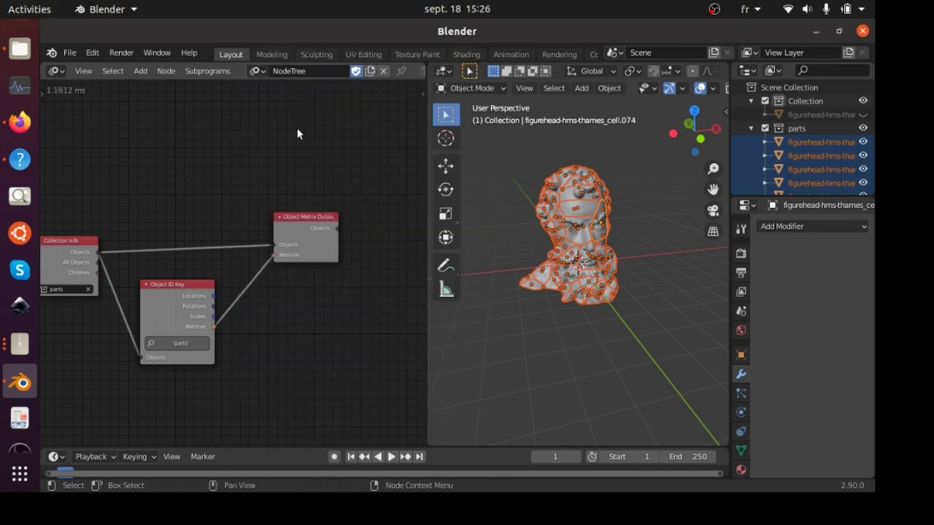
key("ctrl+a")
type("of")
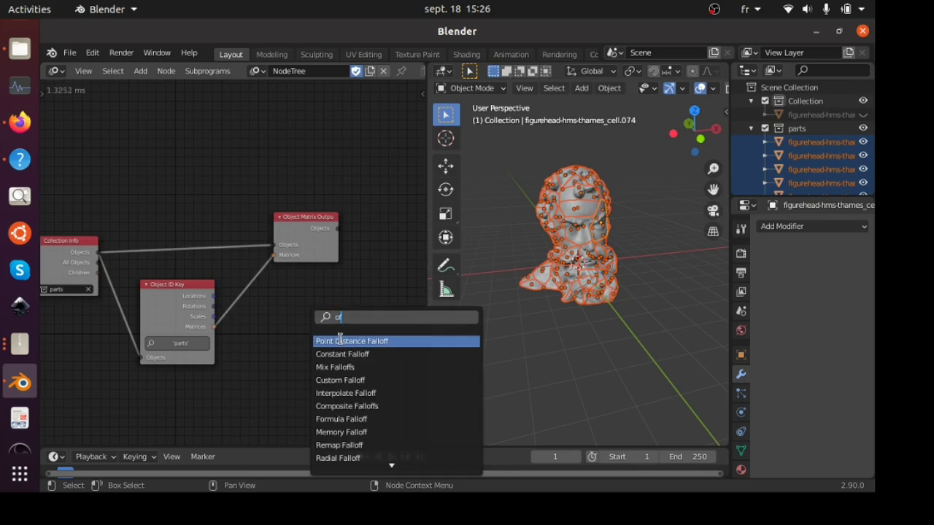
type("fset")
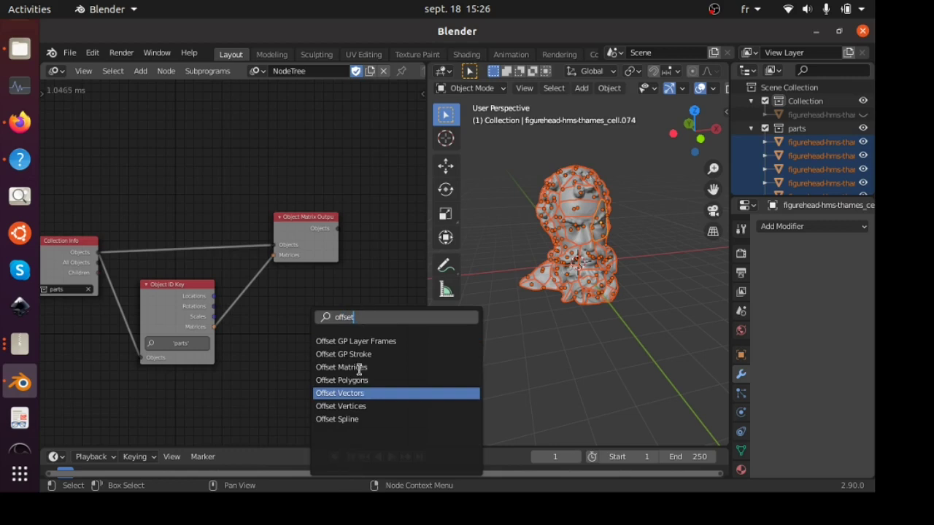
left_click(358, 369)
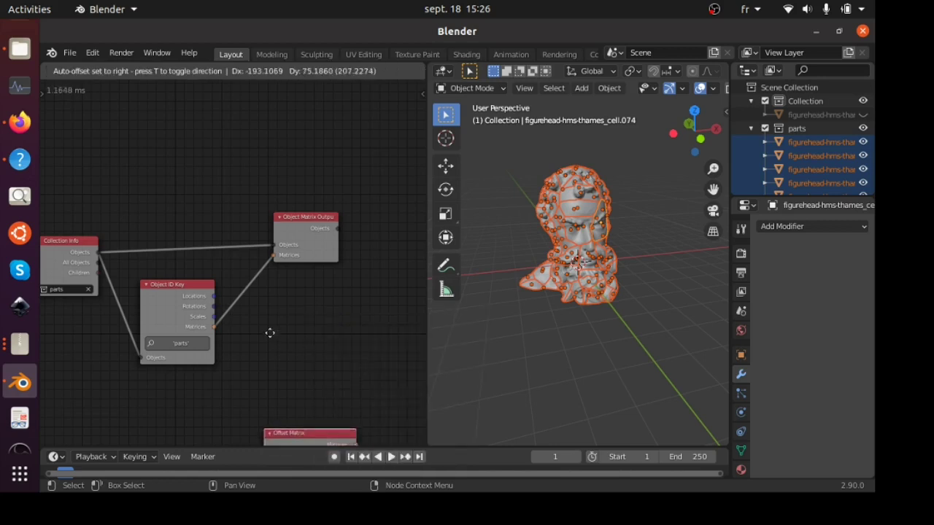
left_click(267, 310)
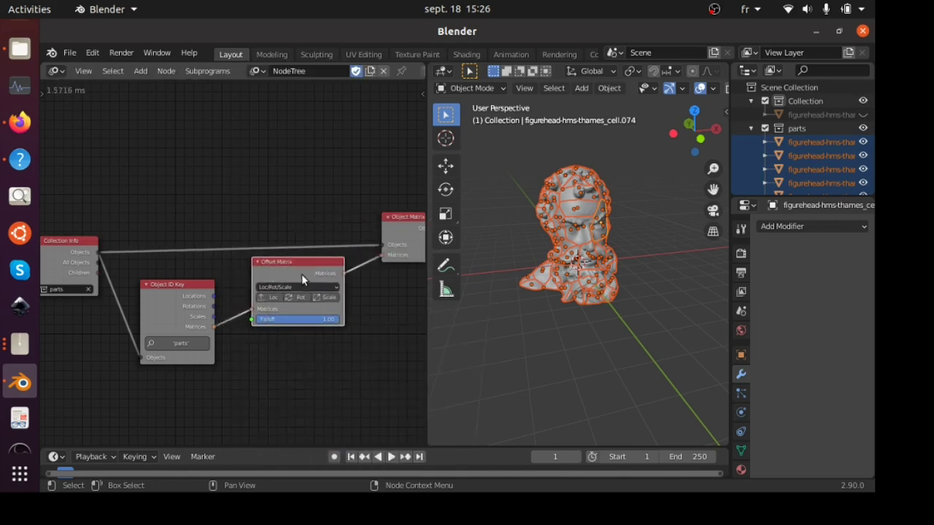
- Move the Offset Matrix node down slightly and enable its Loc, Rot and Scale options
left_click_drag(302, 274, 302, 294)
scroll(302, 295, "up", 3)
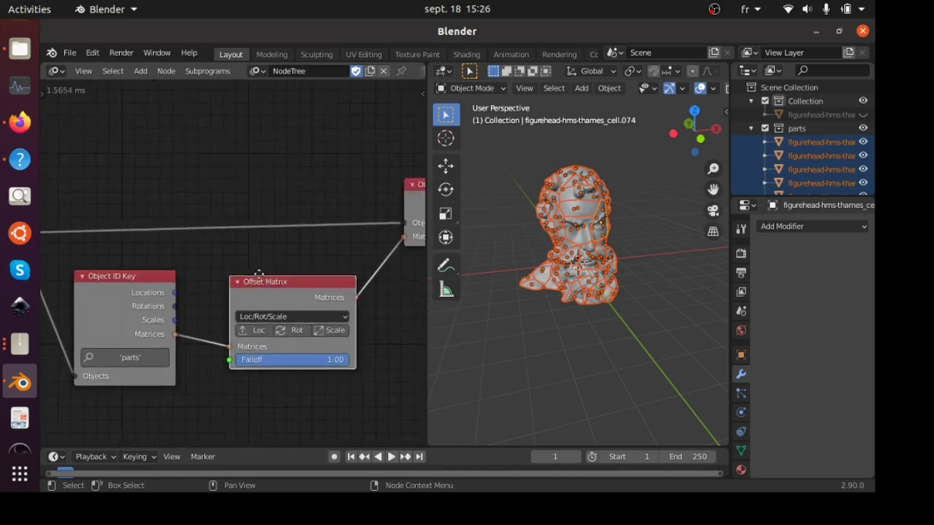
left_click(234, 316)
left_click(276, 315)
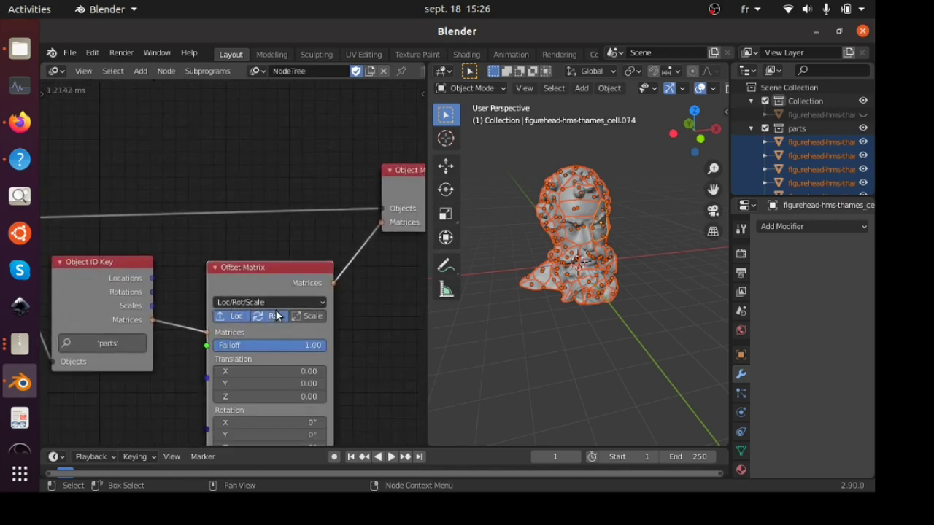
left_click(319, 319)
middle_click_drag(382, 344, 348, 268)
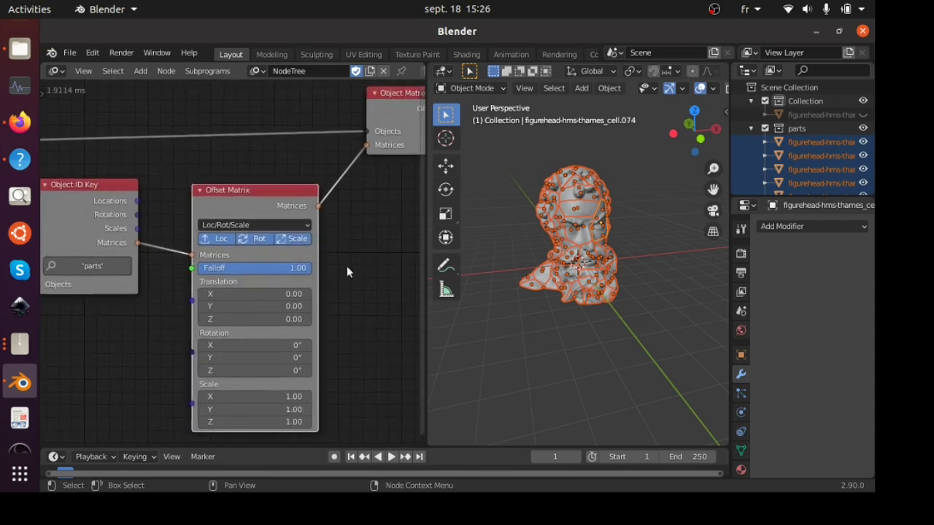
- Try translating the bust pieces by about X 0.15, Y -1.05 and Z 3.39 in Offset Matrix, and reset the translation to 0
left_click_drag(250, 296, 281, 319)
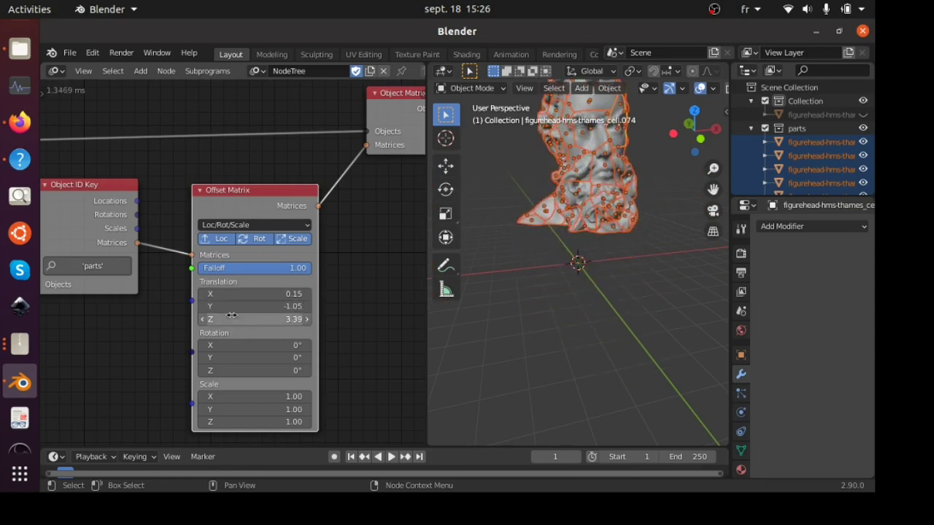
left_click(714, 9)
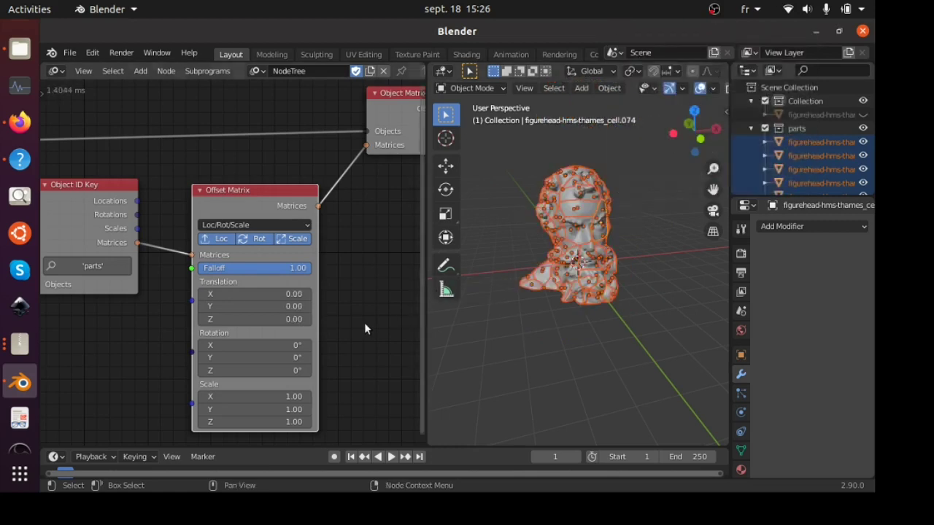
middle_click_drag(344, 311, 344, 268)
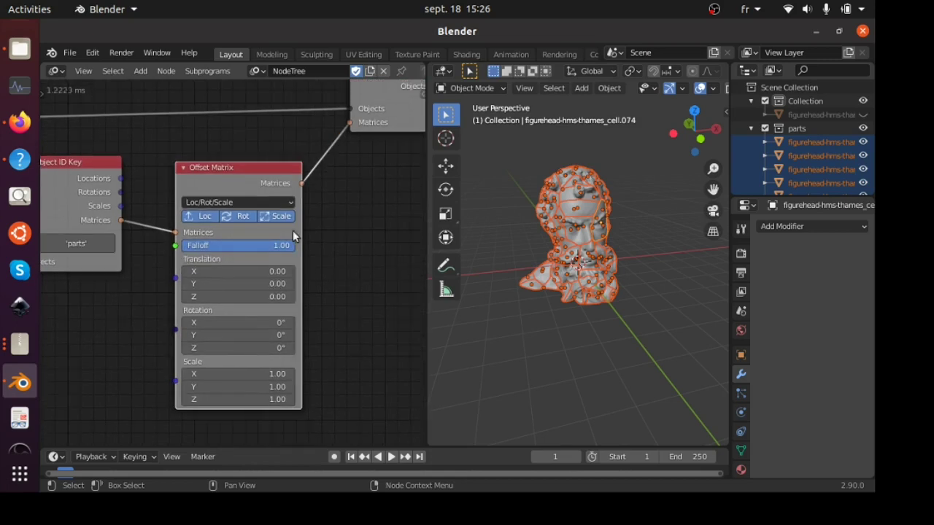
- Try rotating the bust pieces about 20° on X in Offset Matrix, and set the X rotation back to 0°
mouse_move(245, 323)
left_mouse_down()
mouse_move(264, 323)
mouse_move(234, 324)
mouse_move(241, 322)
left_mouse_up()
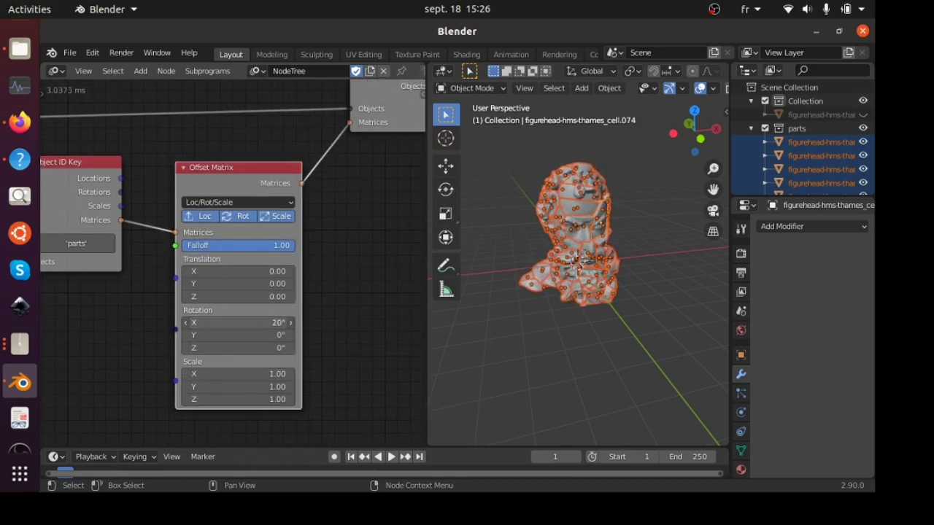
left_click(241, 321)
type("0")
key("Return")
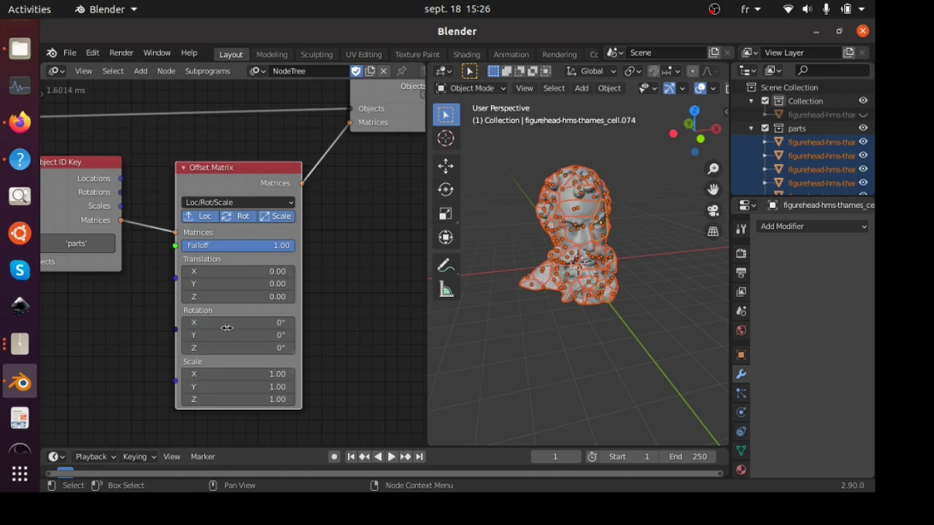
- Leave the Scale X value unedited and move the Offset Matrix node slightly up and away from the Object ID Key node
left_click(235, 375)
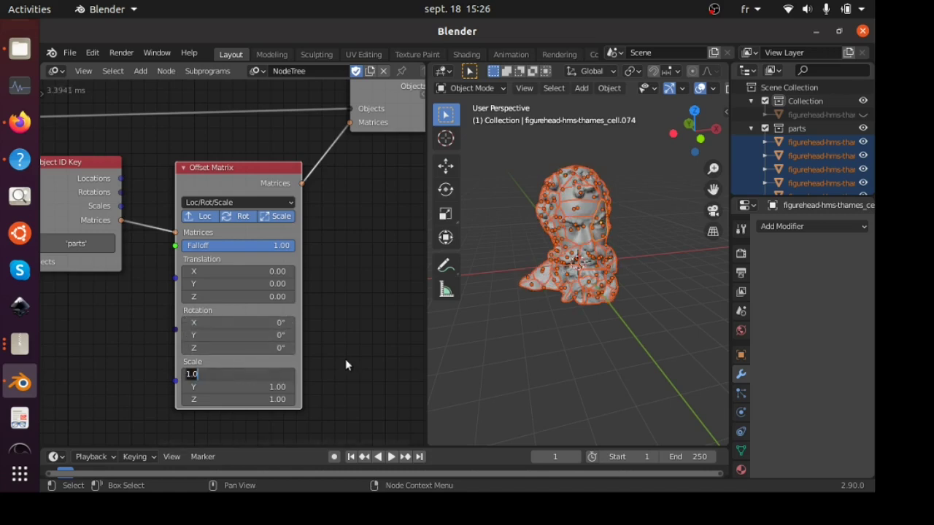
left_click(346, 359)
middle_click_drag(231, 281, 274, 295)
left_click_drag(309, 179, 287, 174)
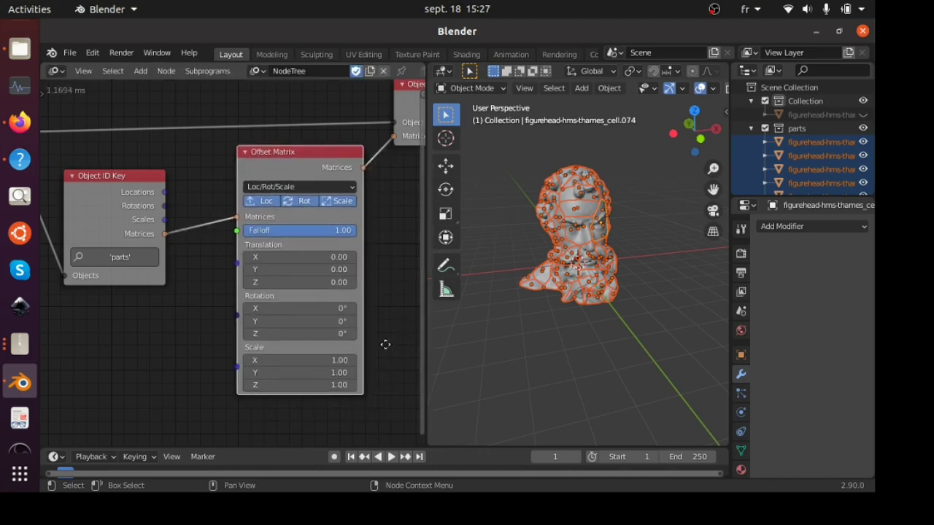
middle_click_drag(385, 345, 353, 340)
scroll(353, 340, "down", 3)
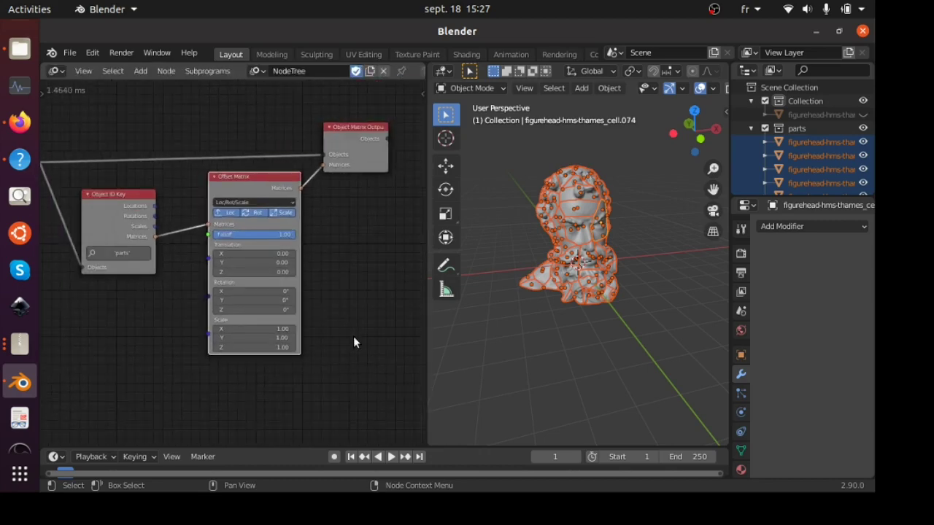
key("shift+a")
key("Escape")
scroll(350, 281, "up", 2)
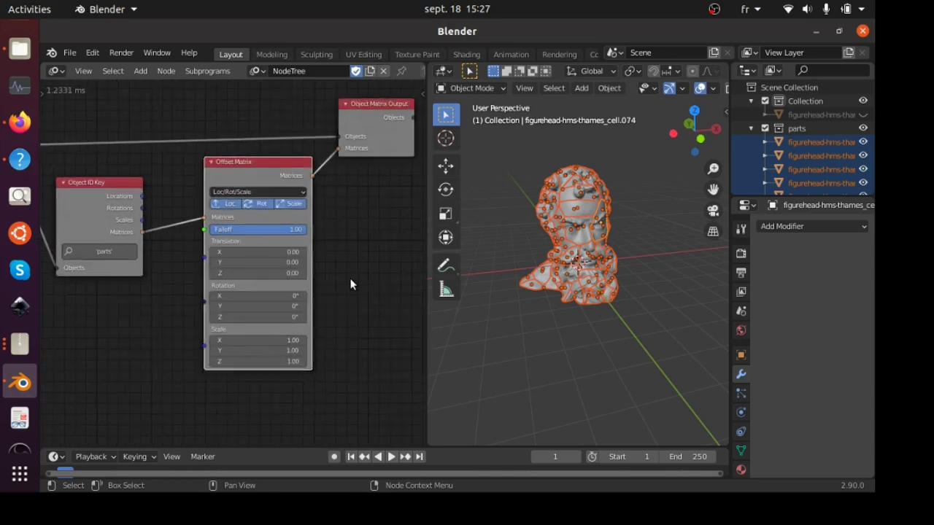
scroll(350, 281, "up", 1)
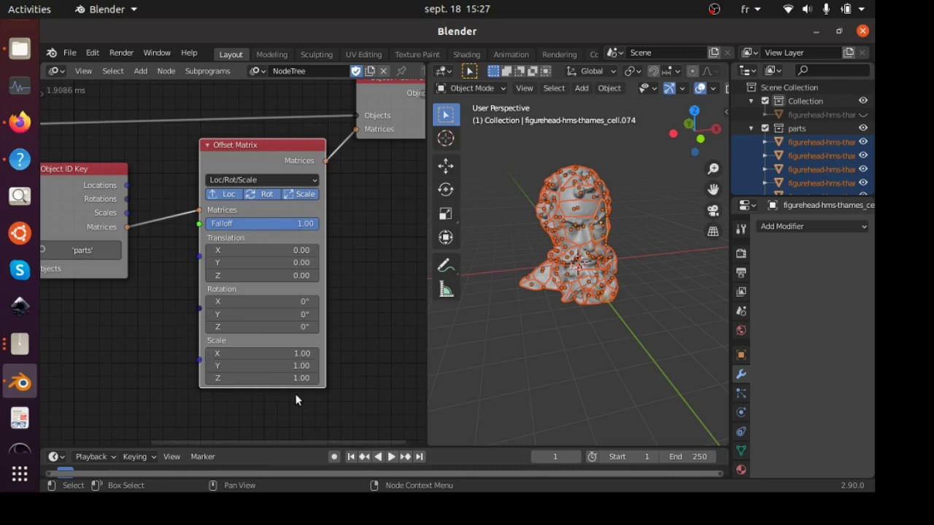
- Add a Noise Falloff node below the Object ID Key node and connect it to the Offset Matrix's Falloff input
scroll(368, 299, "down", 2)
key("shift+a")
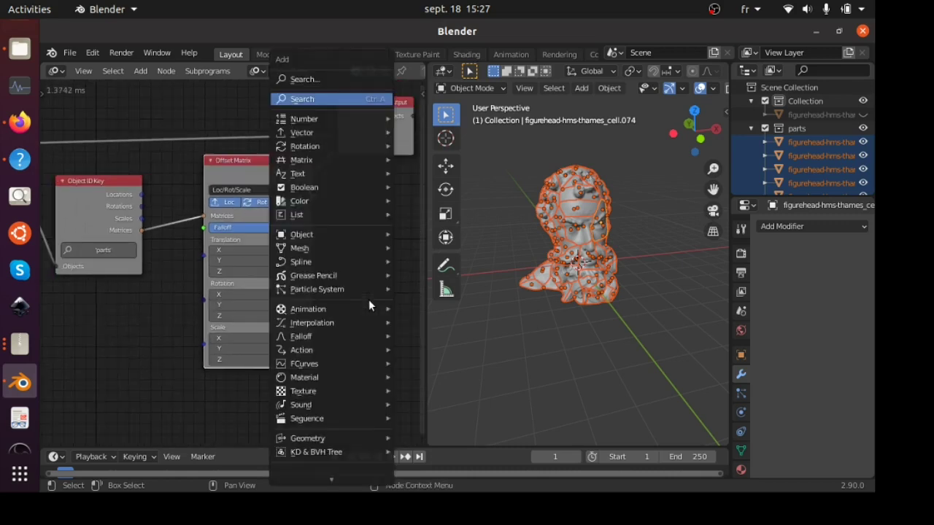
left_click(298, 98)
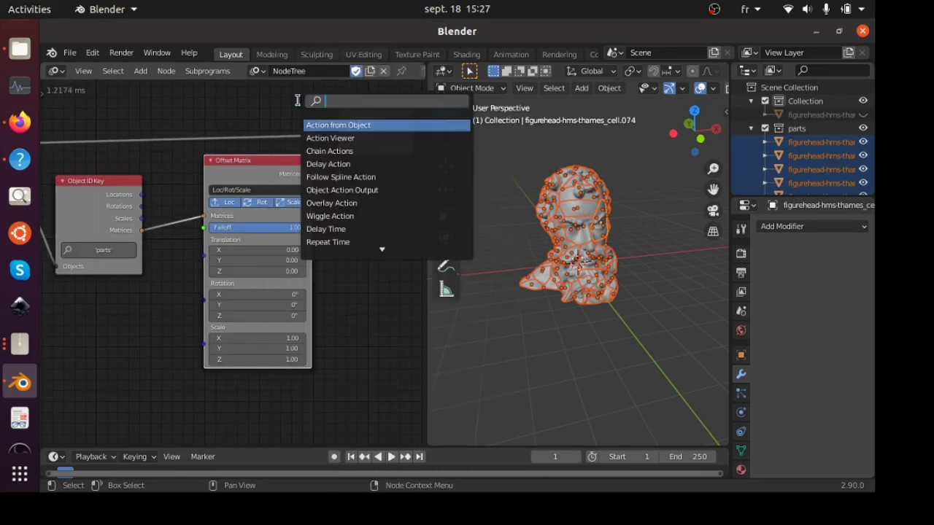
type("noise")
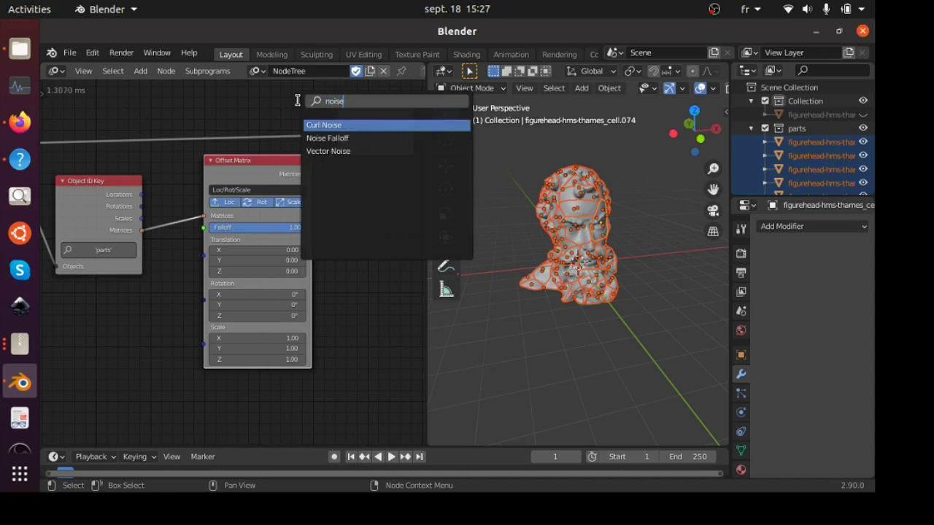
key("Down")
key("Return")
left_click(160, 328)
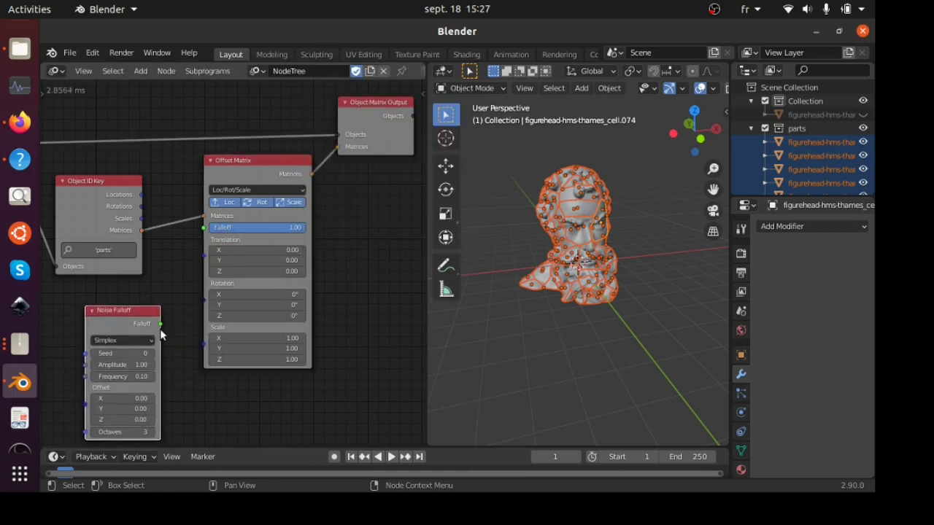
left_click_drag(160, 323, 207, 224)
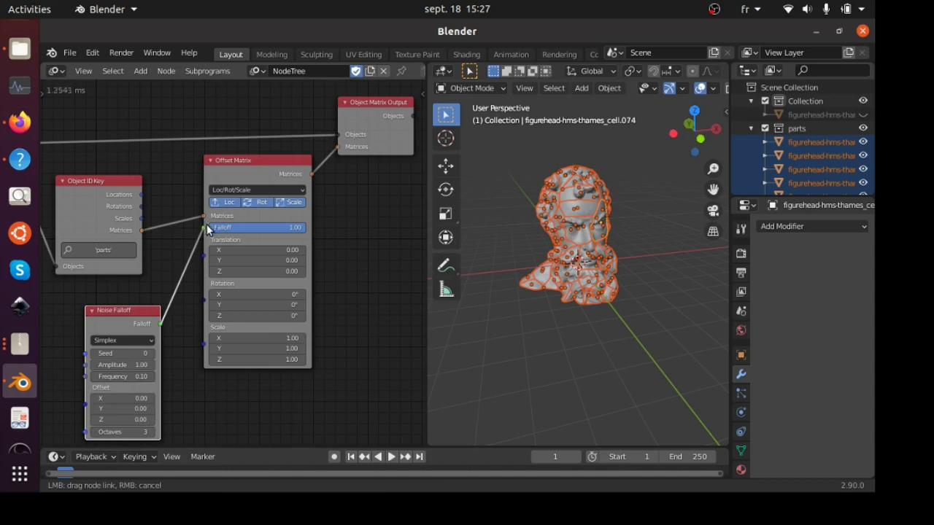
left_click_drag(207, 226, 207, 227)
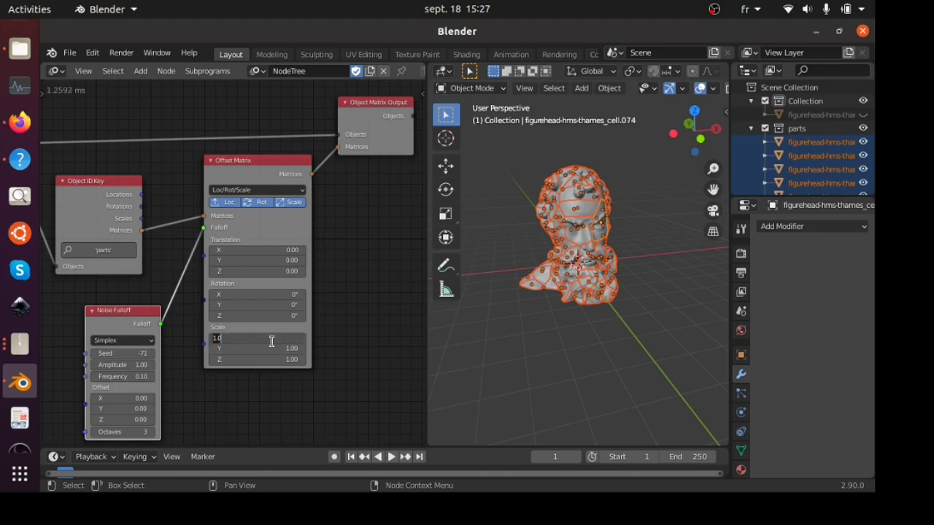
- Set the Offset Matrix node's X, Y and Z scale to 0
type("0")
key("Tab")
type("0")
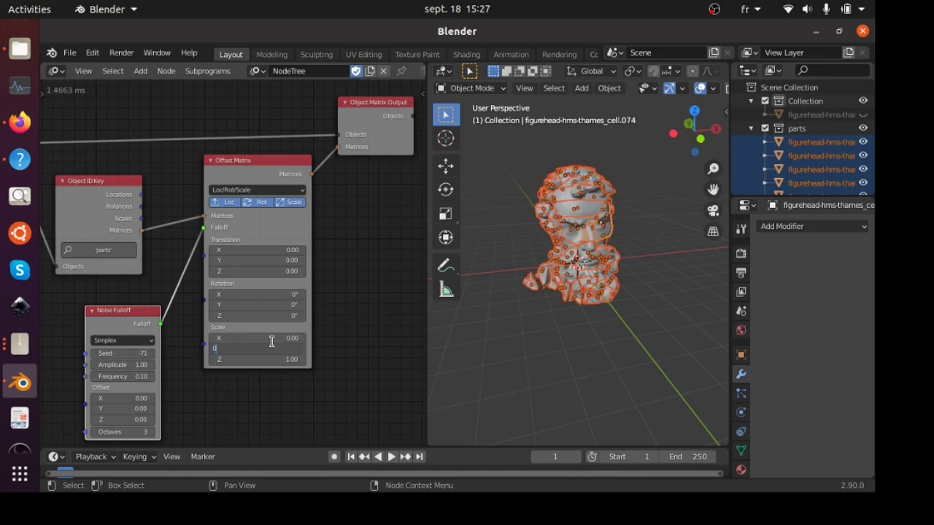
key("Tab")
type("0")
key("Return")
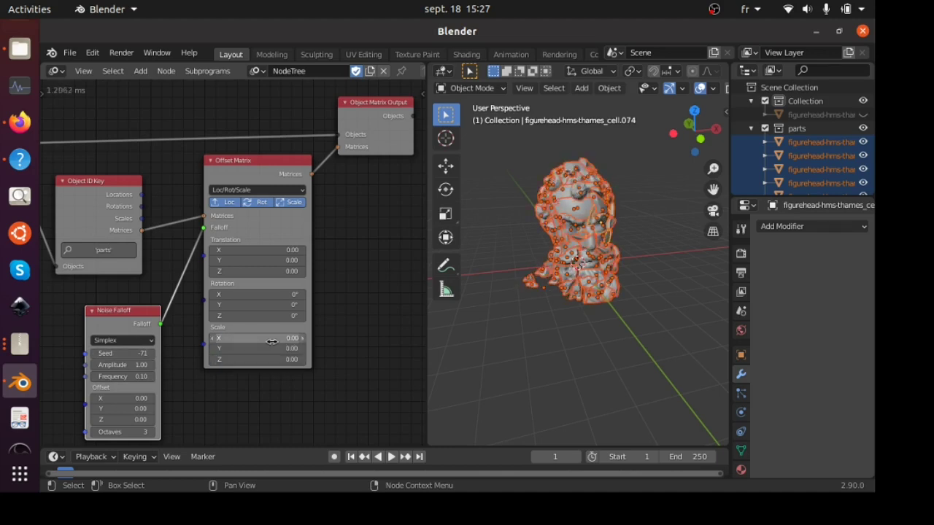
scroll(298, 377, "up", 1)
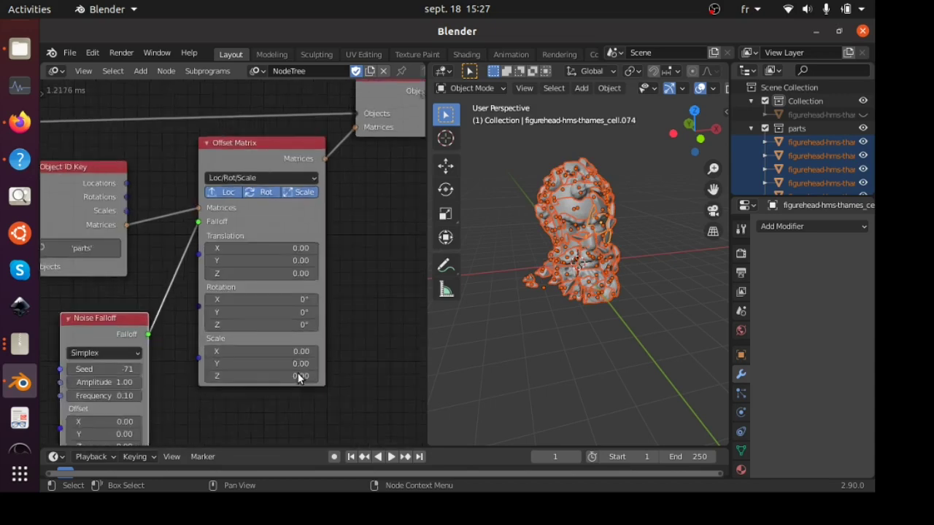
scroll(297, 376, "up", 2)
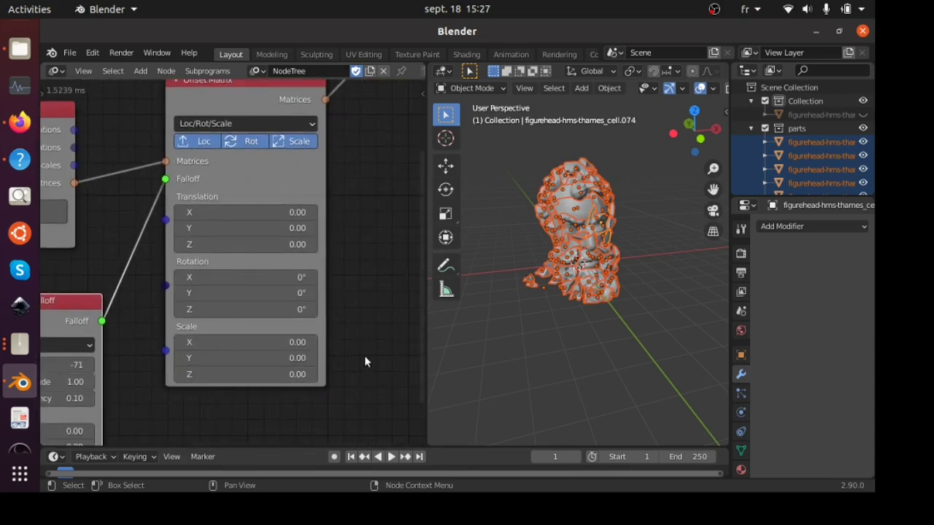
scroll(364, 355, "down", 2)
- Set the Noise Falloff seed to -108 and deselect the bust pieces
middle_click_drag(282, 358, 338, 365)
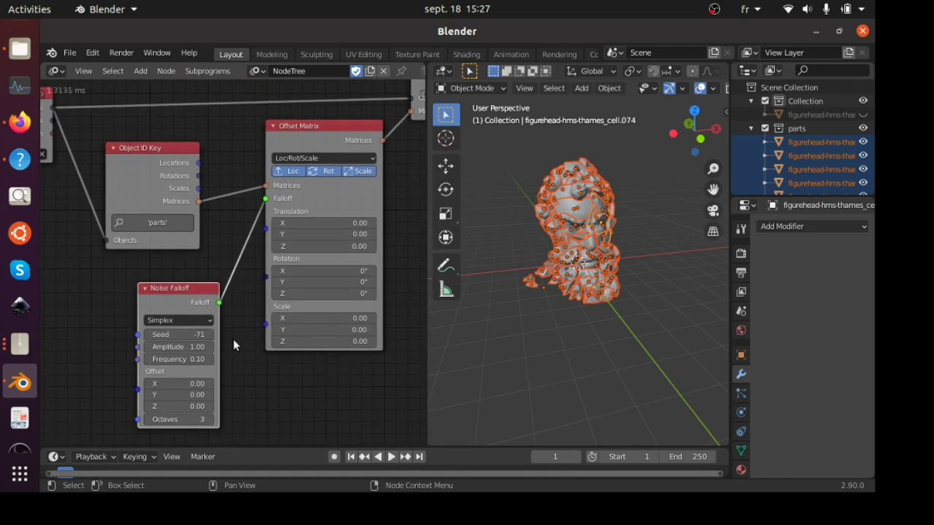
left_click_drag(187, 338, 102, 338)
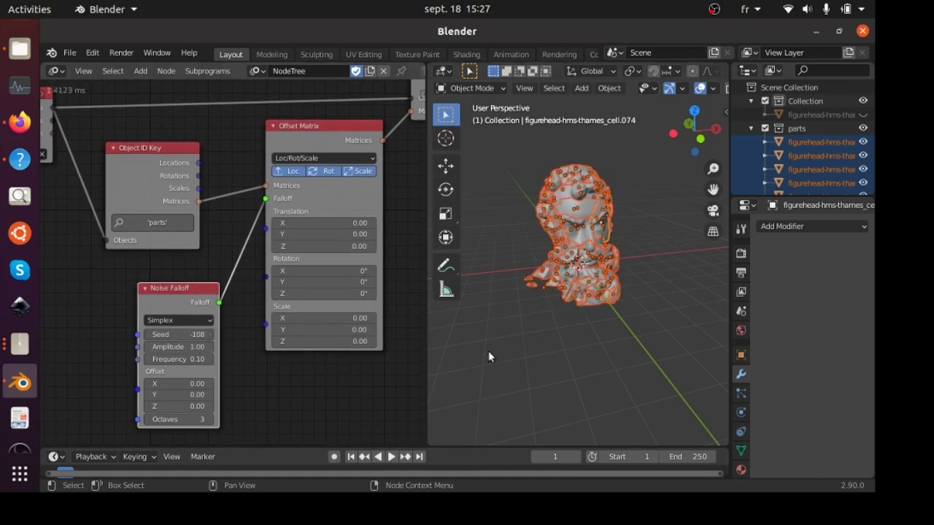
left_click(542, 366)
- Try Noise Falloff seeds -59 and -37 with the Simplex type on a close-up of the bust
left_click_drag(177, 334, 155, 343)
left_click(177, 321)
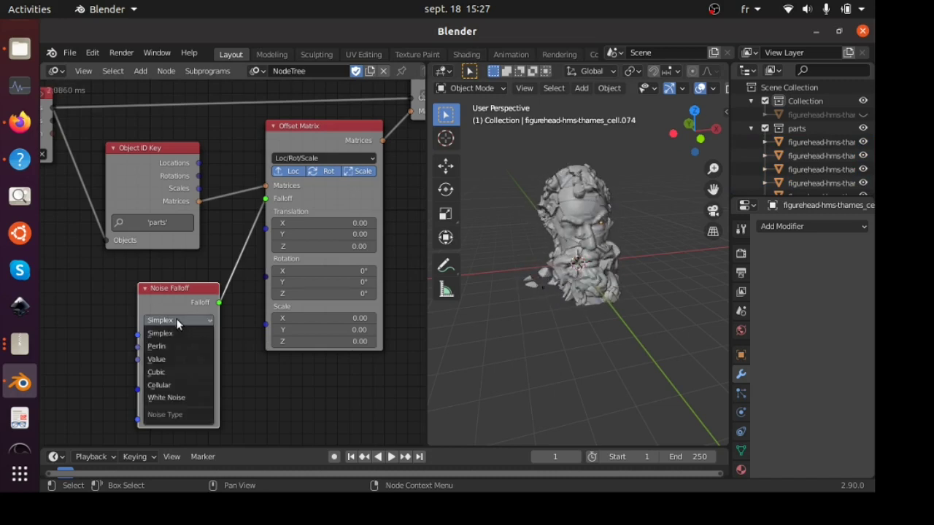
scroll(596, 310, "up", 5)
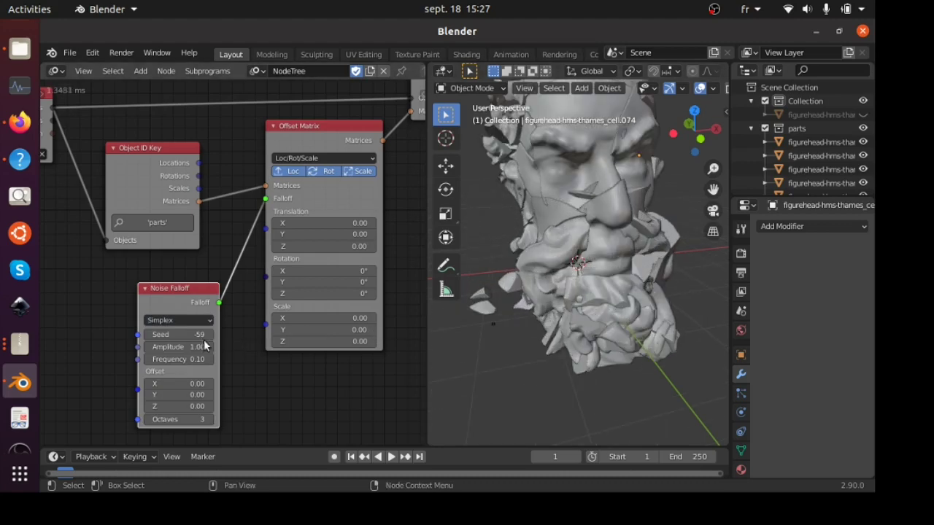
mouse_move(204, 337)
left_mouse_down()
mouse_move(234, 335)
mouse_move(197, 328)
left_mouse_up()
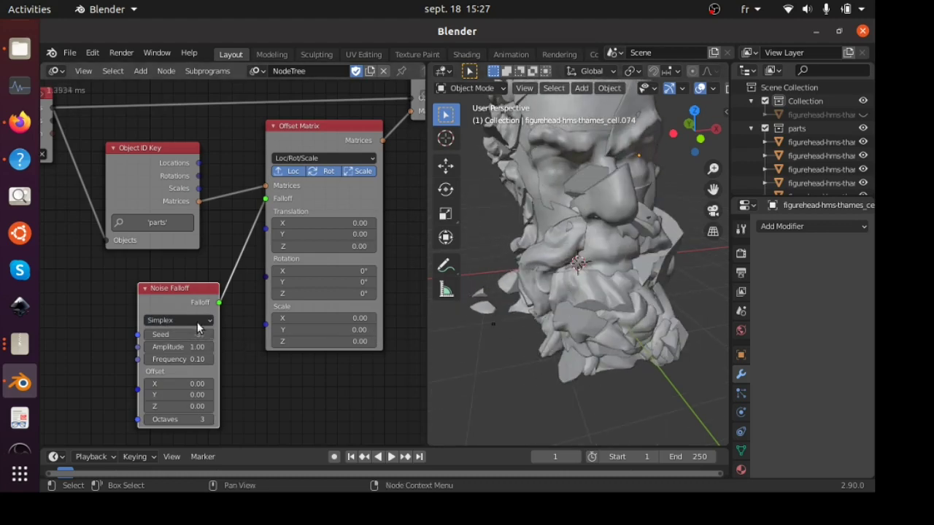
- Switch the Noise Falloff type to Perlin and set its seed to 10
left_click(199, 322)
left_click(182, 348)
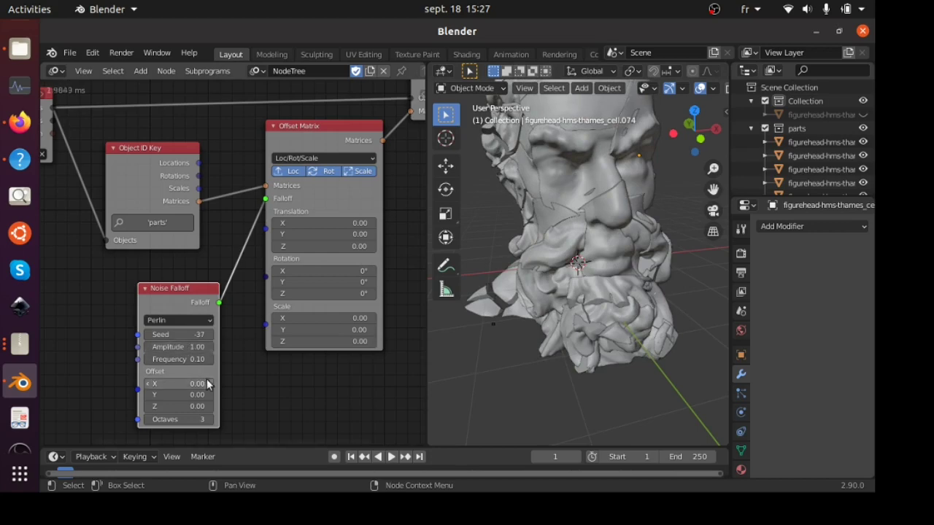
left_click_drag(172, 335, 204, 336)
scroll(152, 292, "down", 2)
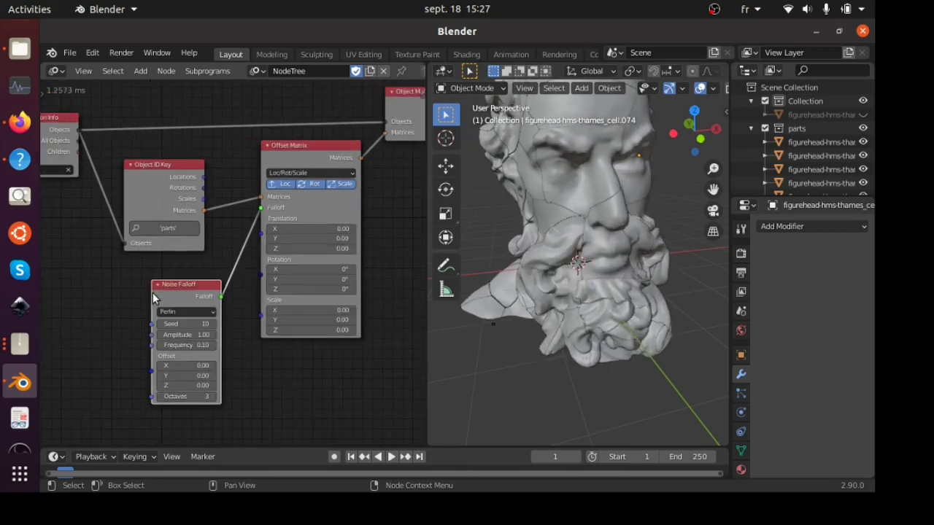
- Replace the Noise Falloff node with an Object Controller Falloff node connected to the Offset Matrix's Falloff input
key("x")
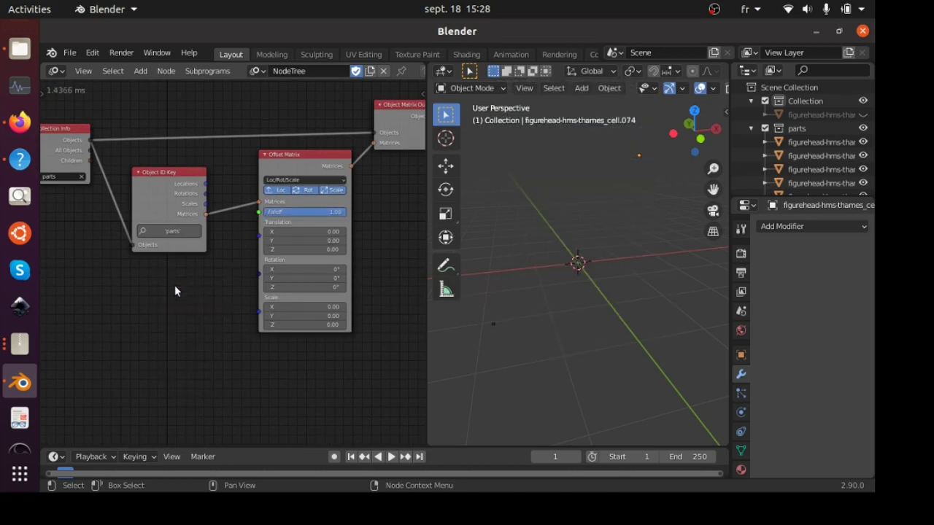
key("shift+a")
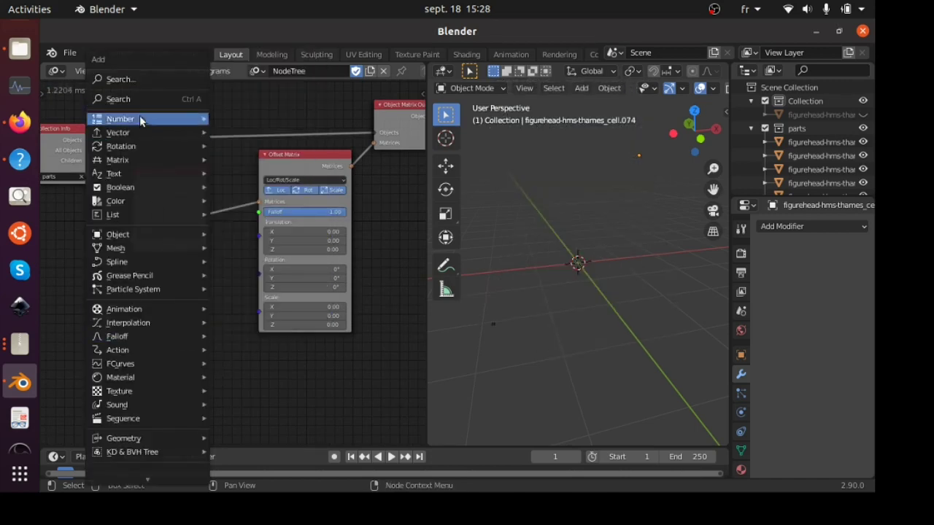
left_click(129, 98)
type("object contr")
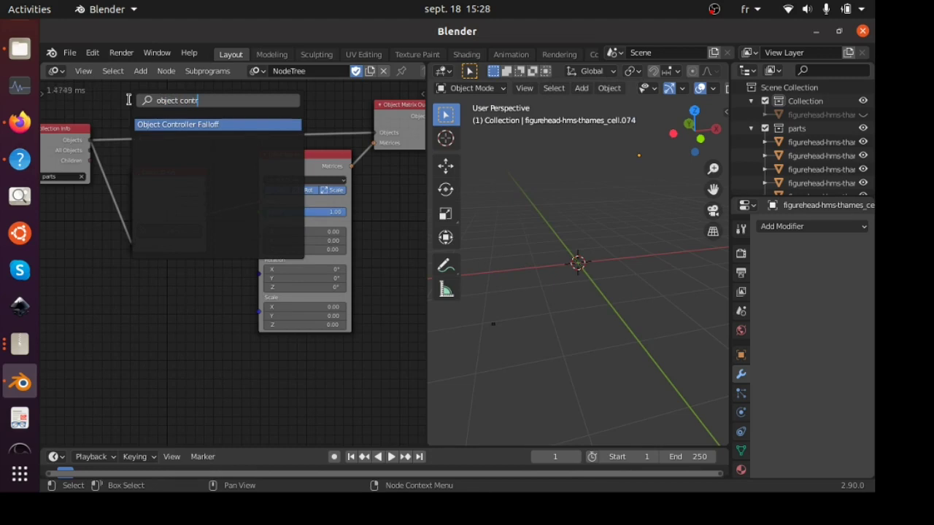
key("Return")
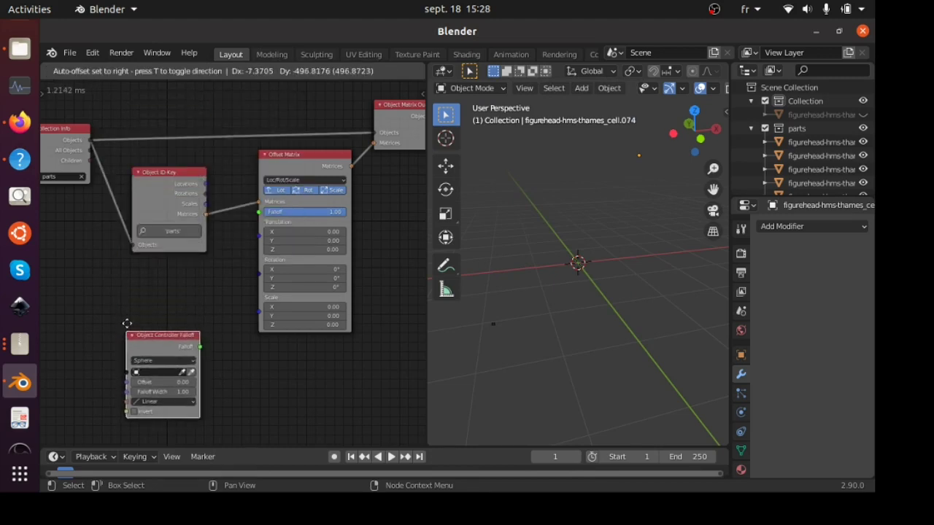
left_click(121, 312)
left_click_drag(266, 215, 261, 212)
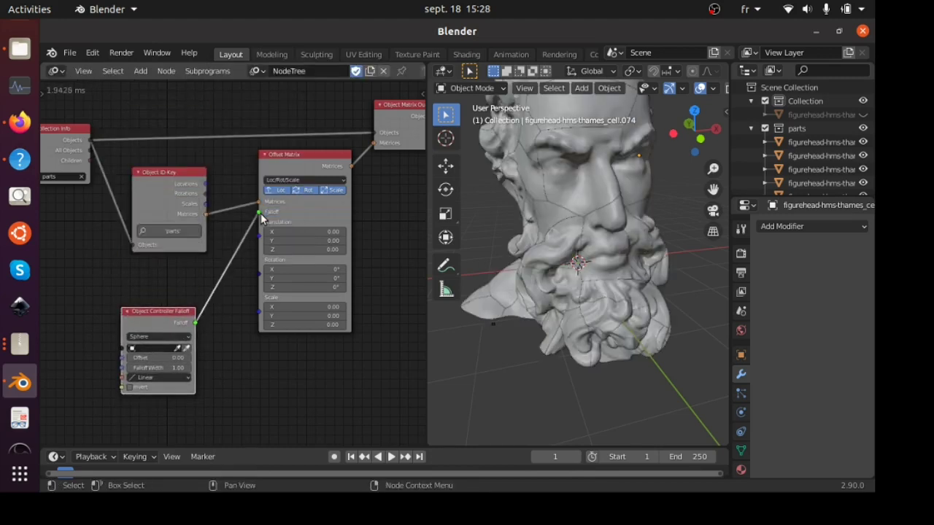
- Add a sphere-shaped empty at the origin and scale it uniformly to about 5.08 so it surrounds the bust
key("shift+a")
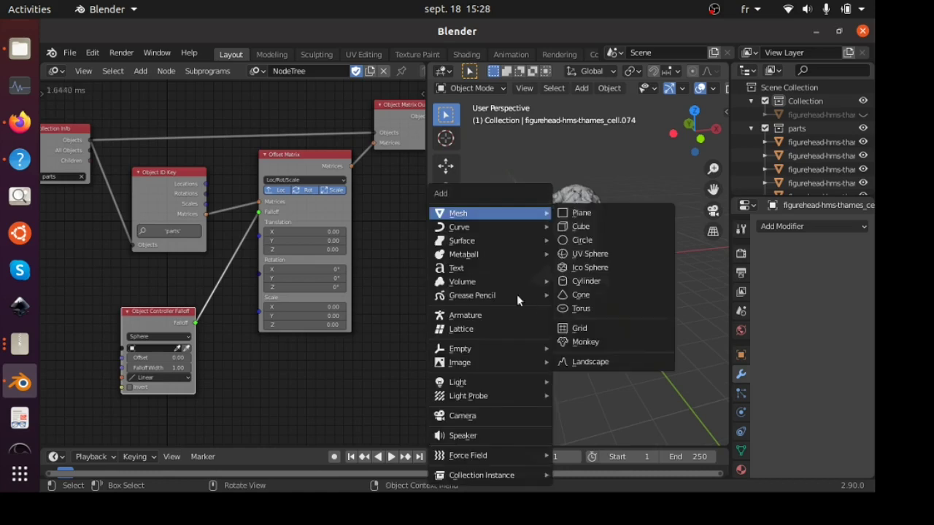
mouse_move(474, 348)
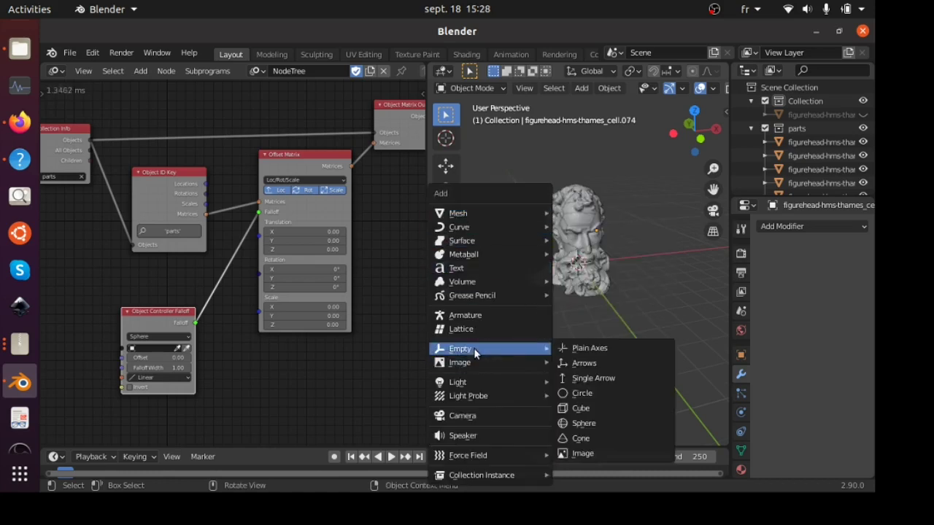
left_click(597, 424)
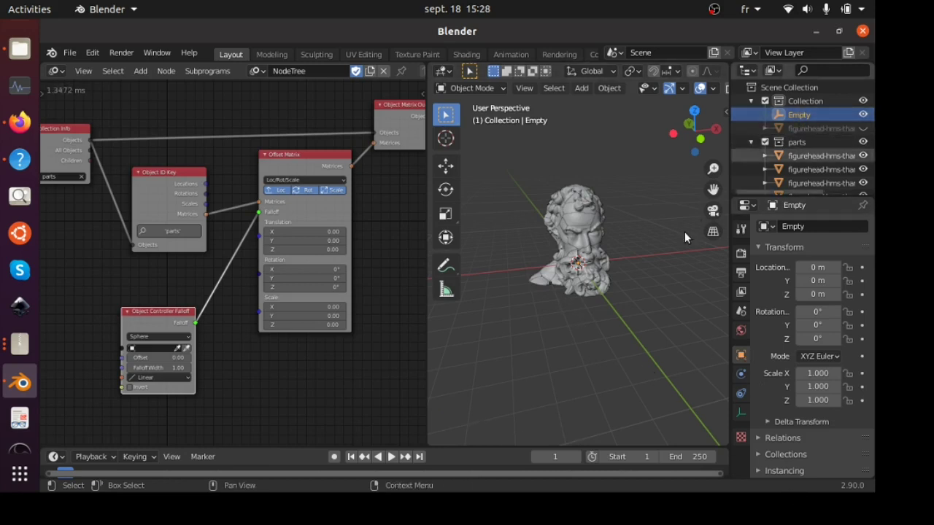
key("s")
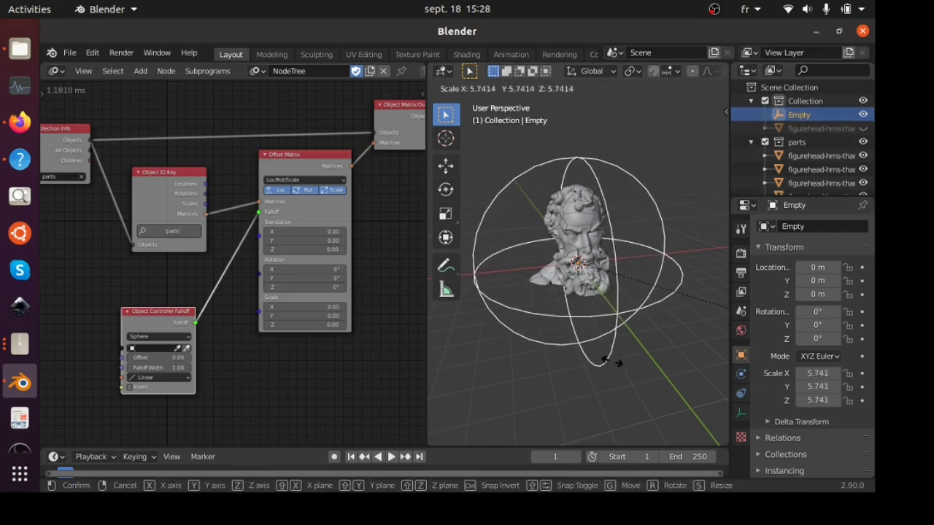
left_click(494, 300)
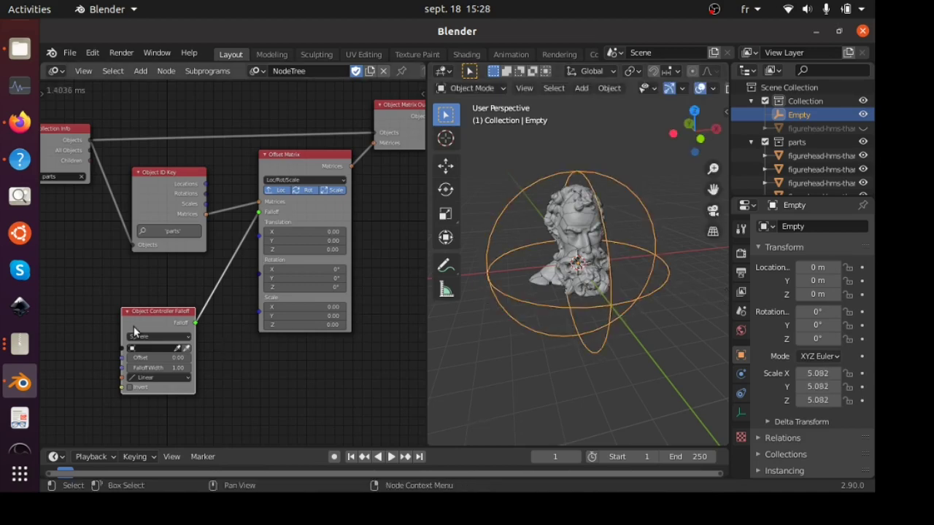
- Assign the Empty as the controlling object of the Object Controller Falloff node
key("KP_Decimal")
scroll(133, 327, "up", 1)
scroll(134, 326, "up", 3)
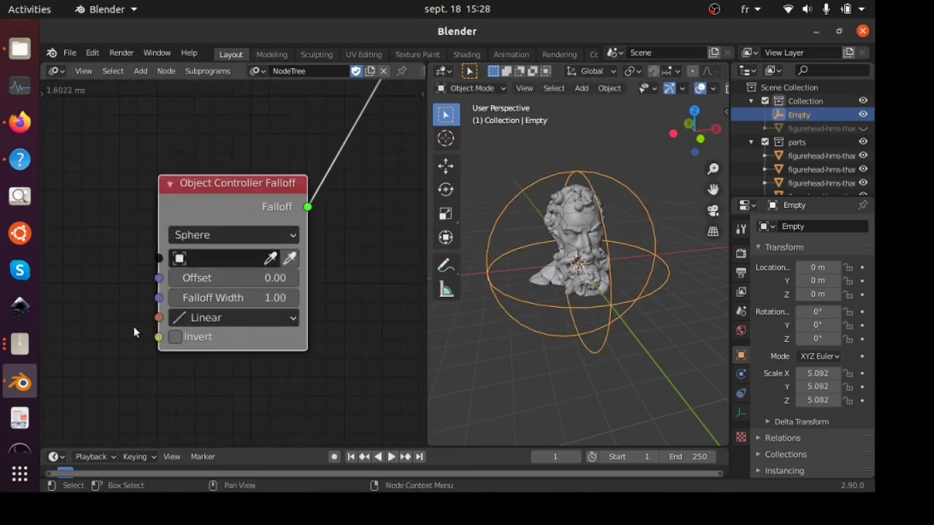
left_click(295, 263)
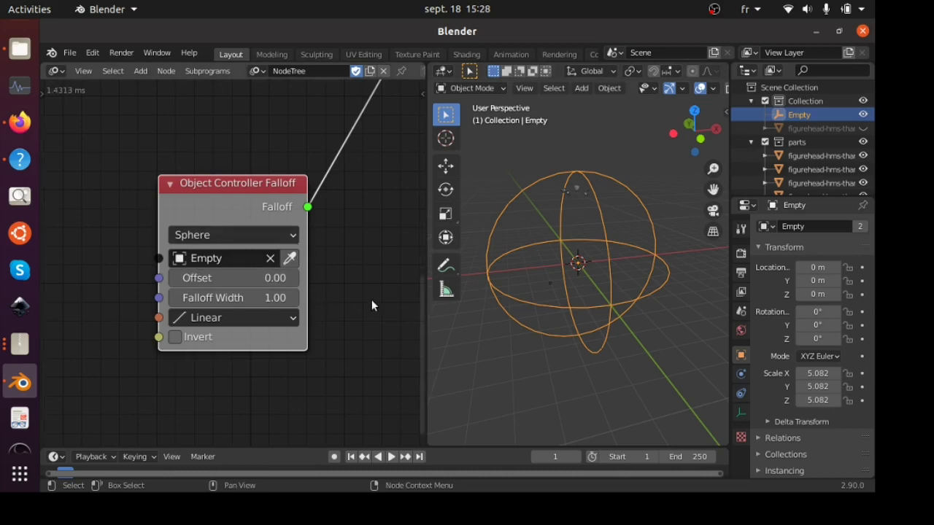
scroll(372, 299, "down", 3)
middle_click_drag(371, 299, 280, 353)
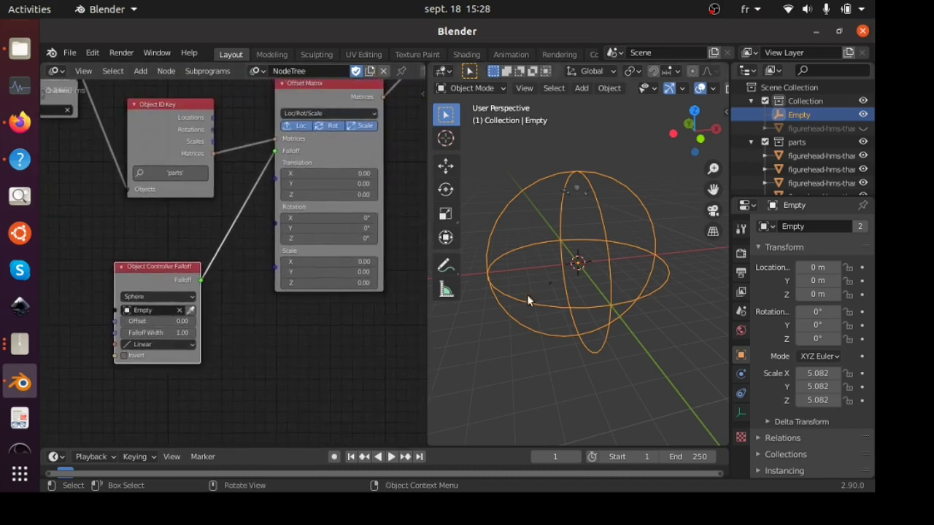
key("g")
key("z")
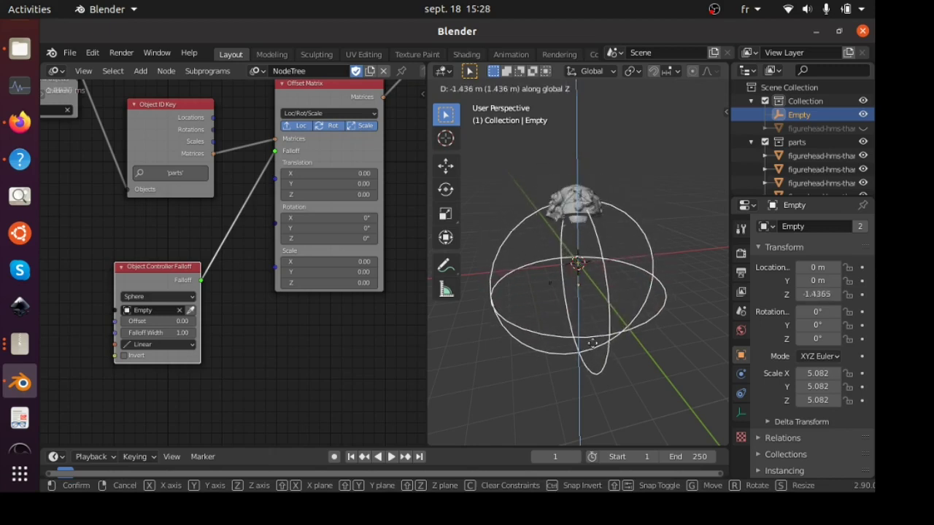
right_click(596, 374)
- Lower the Empty along the global Z axis to about -7.10 m, clear of the bust
scroll(594, 374, "up", 4)
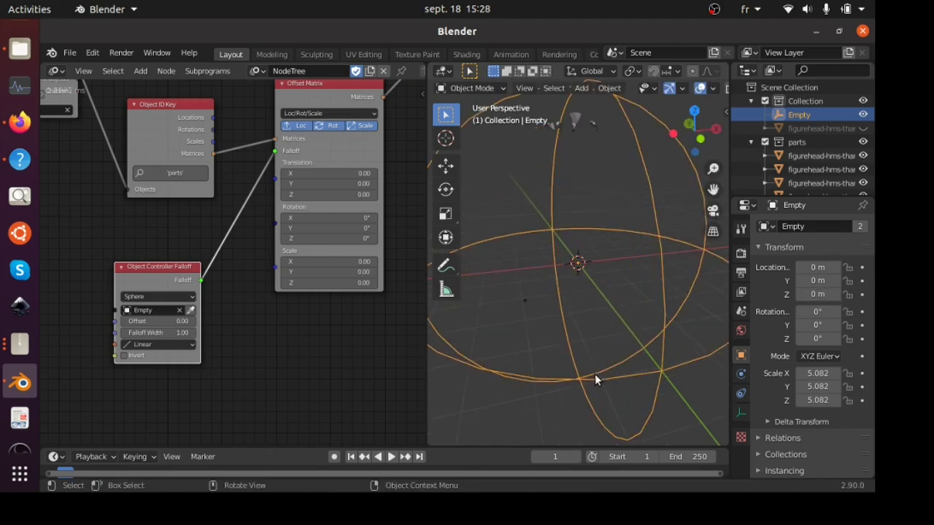
scroll(591, 319, "down", 3)
key("g")
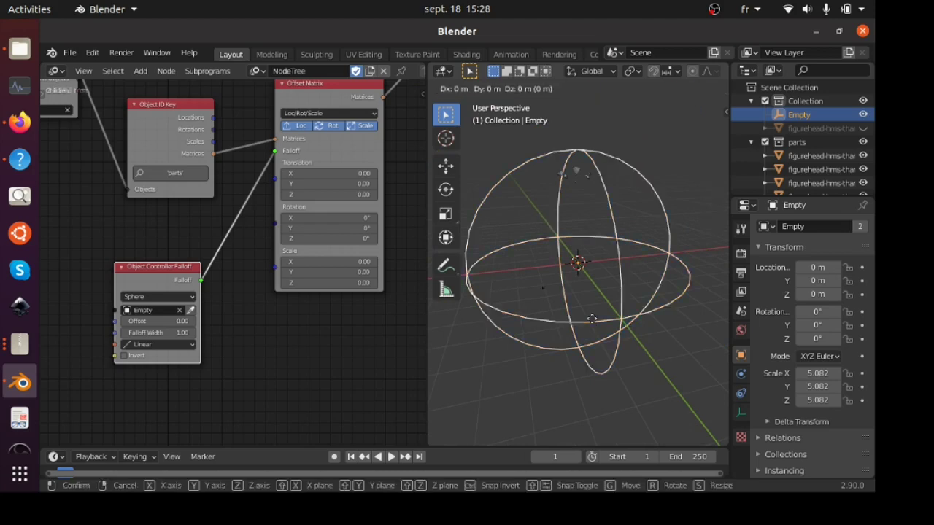
key("z")
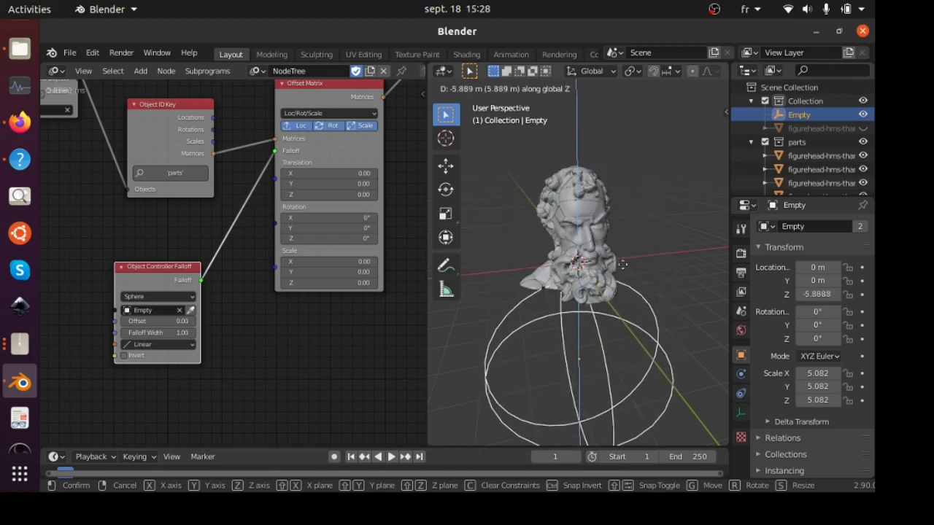
left_click(619, 310)
middle_click_drag(605, 303, 548, 307)
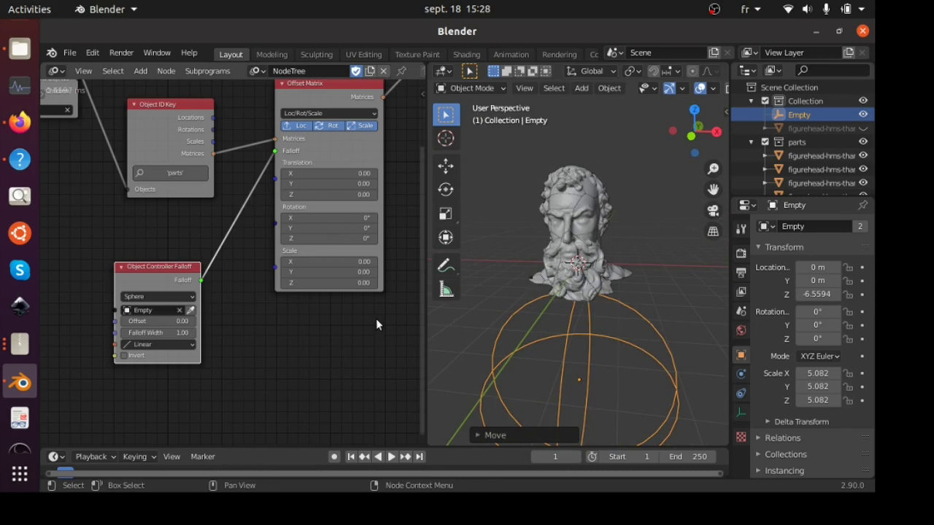
key("g")
key("z")
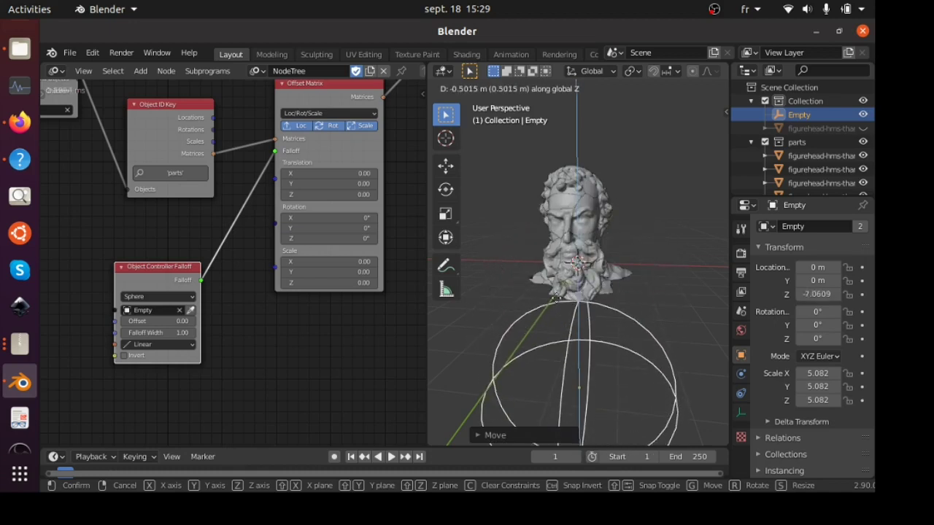
left_click(557, 303)
middle_click_drag(382, 325, 301, 356)
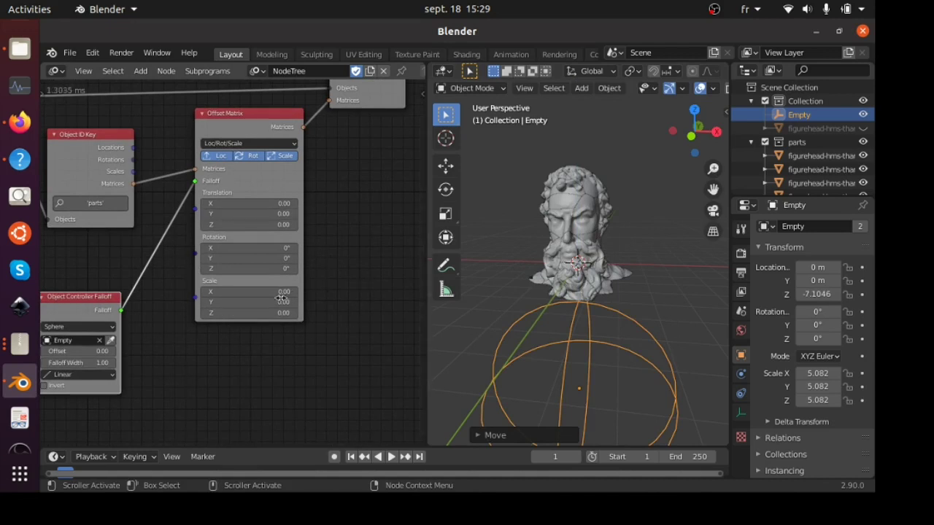
middle_click_drag(254, 355, 346, 338)
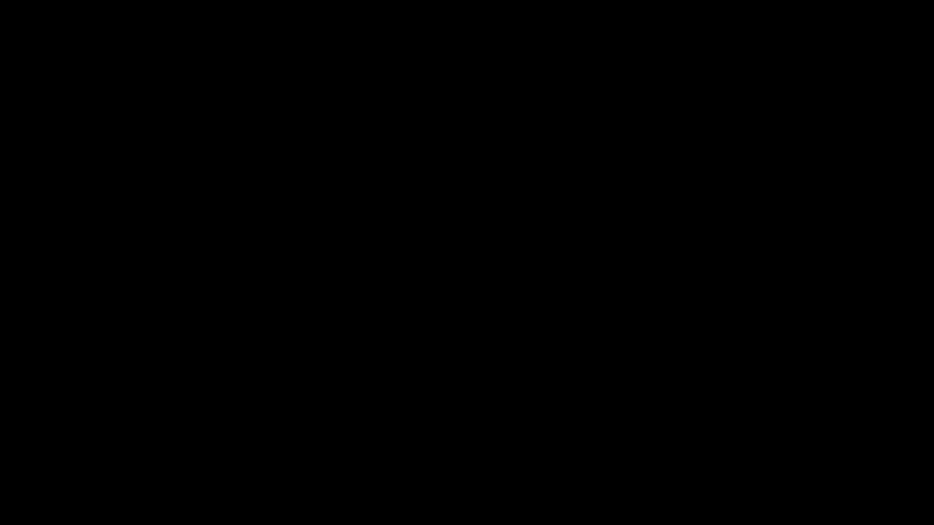
key("Up")
key("Up")
key("Up")
key("Up")
key("Up")
key("Up")
key("Up")
key("Up")
key("Up")
key("Up")
key("Up")
key("Up")
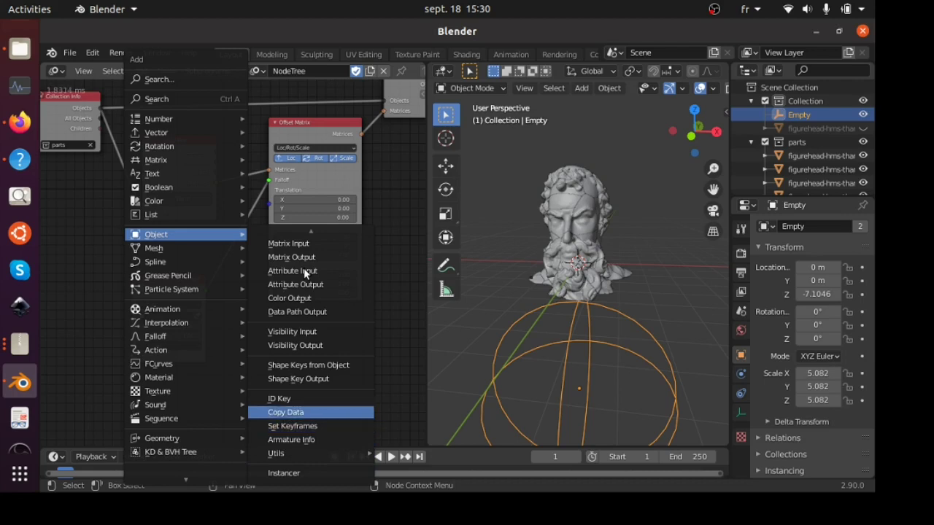
key("Up")
key("Up")
key("Up")
key("Up")
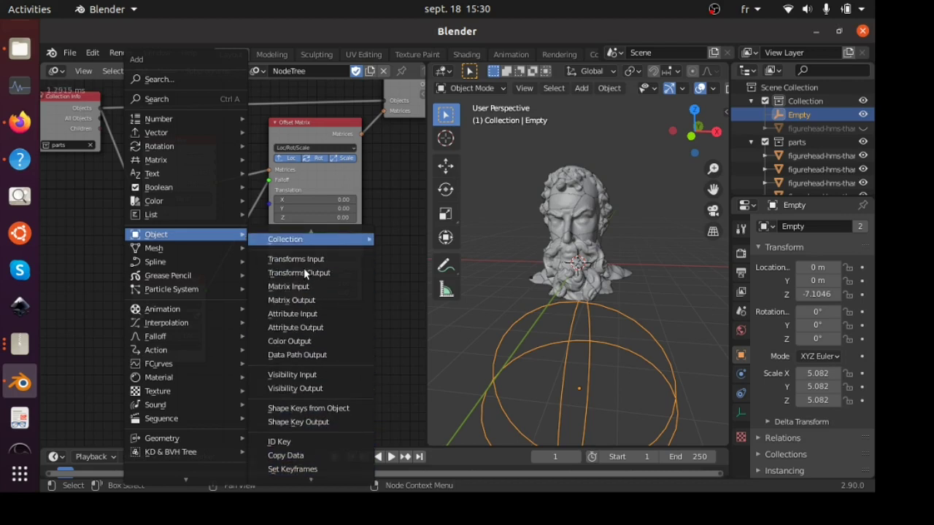
key("Return")
left_click(282, 370)
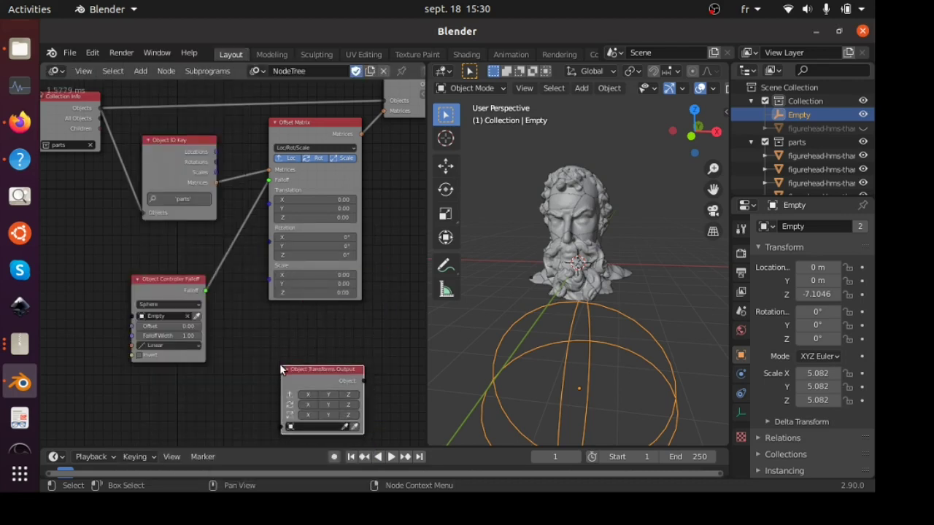
key("x")
key("shift+a")
left_click(226, 99)
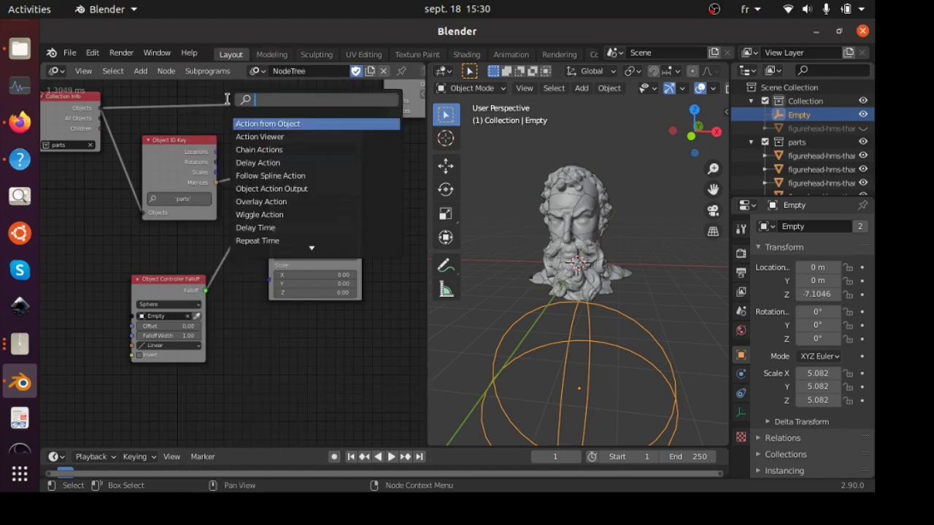
type("transform in")
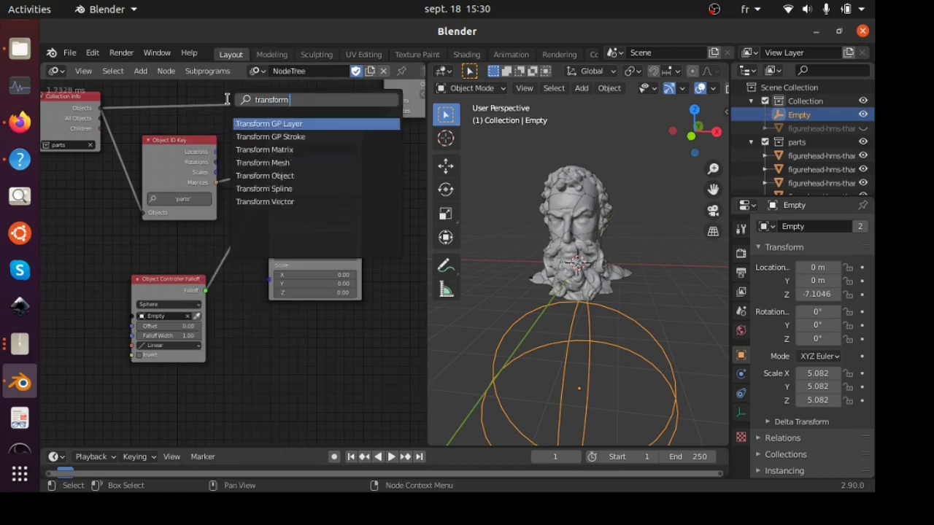
key("Escape")
key("ctrl+a")
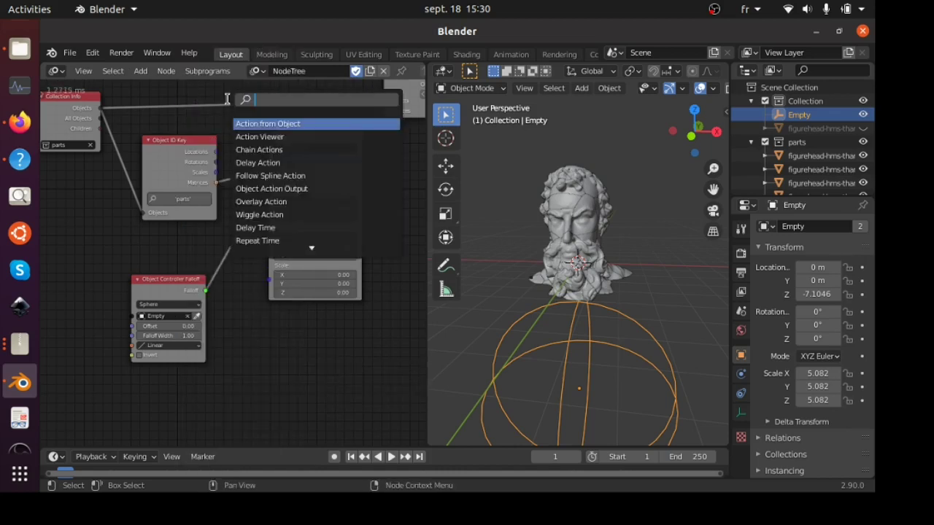
key("Escape")
- Add an Object Transforms Input node below the Offset Matrix and assign the Empty as its object
key("shift+a")
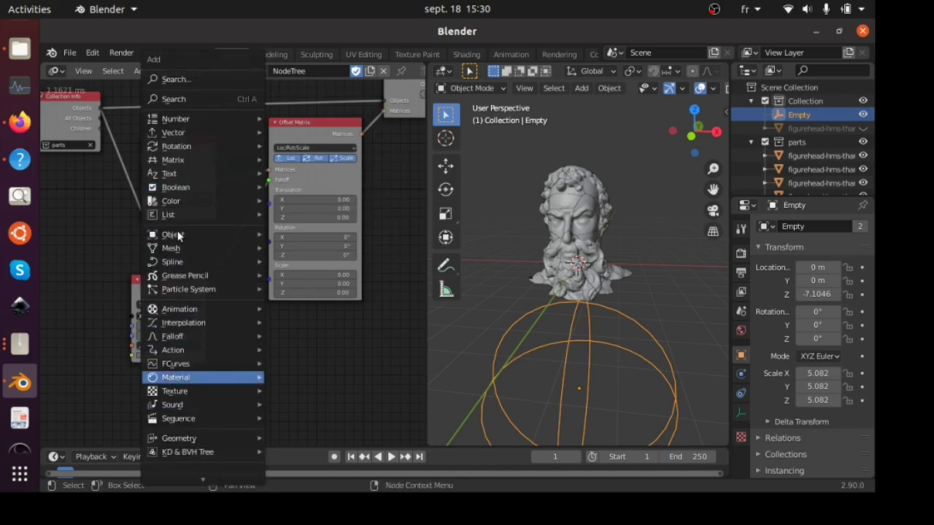
mouse_move(178, 235)
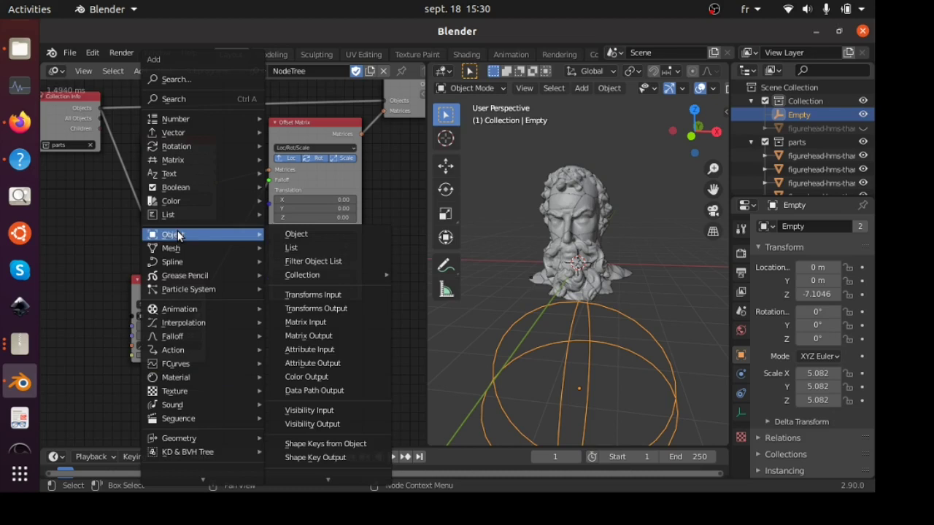
left_click(299, 294)
left_click(261, 362)
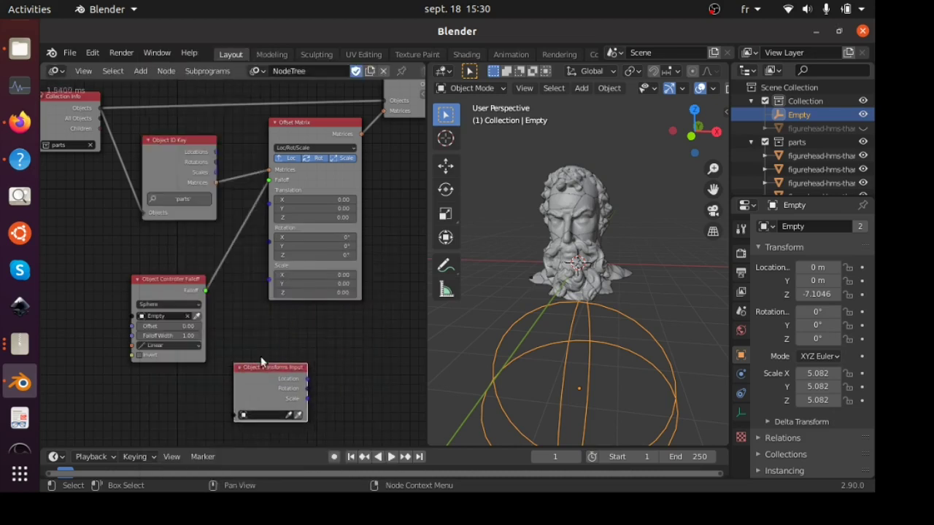
middle_click_drag(305, 325, 270, 310)
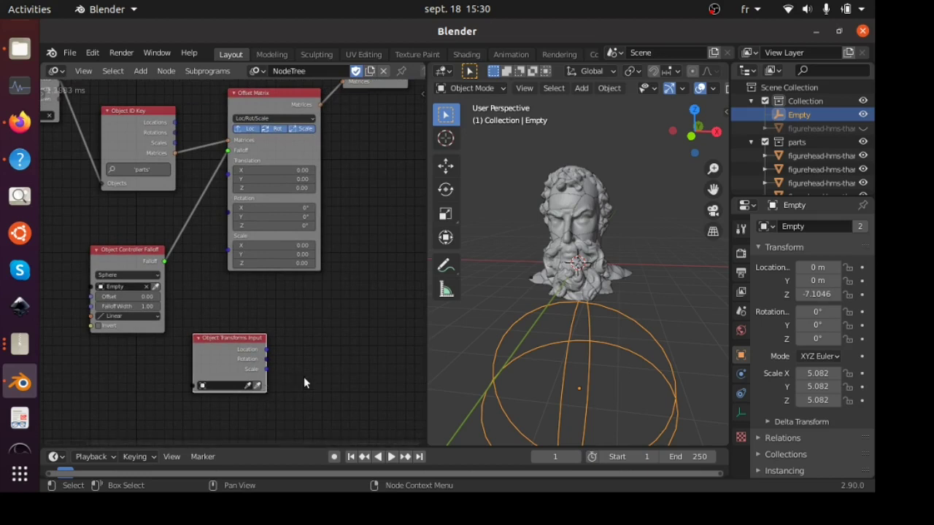
left_click(258, 385)
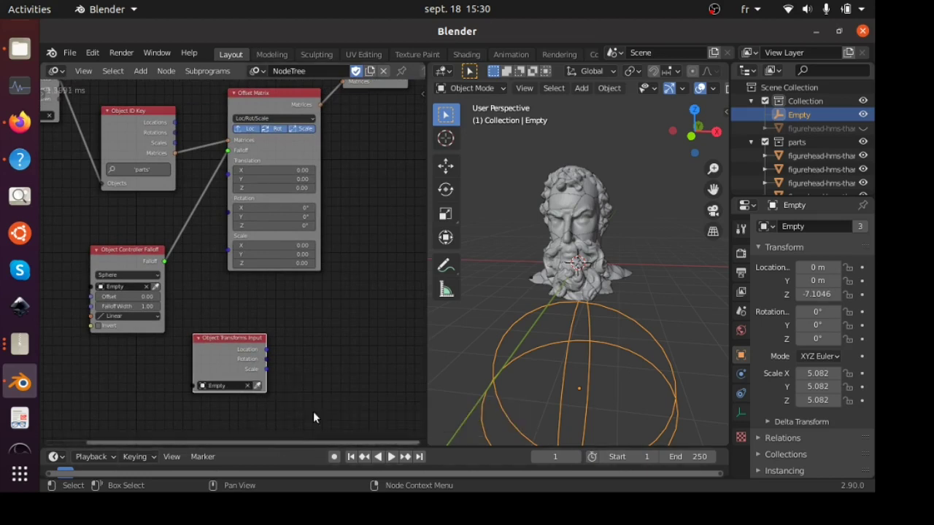
- Link the Object Transforms Input's Location to the Offset Matrix's Rotation through a Direction to Rotation node placed between them
scroll(324, 373, "up", 2)
middle_click_drag(324, 372, 273, 356)
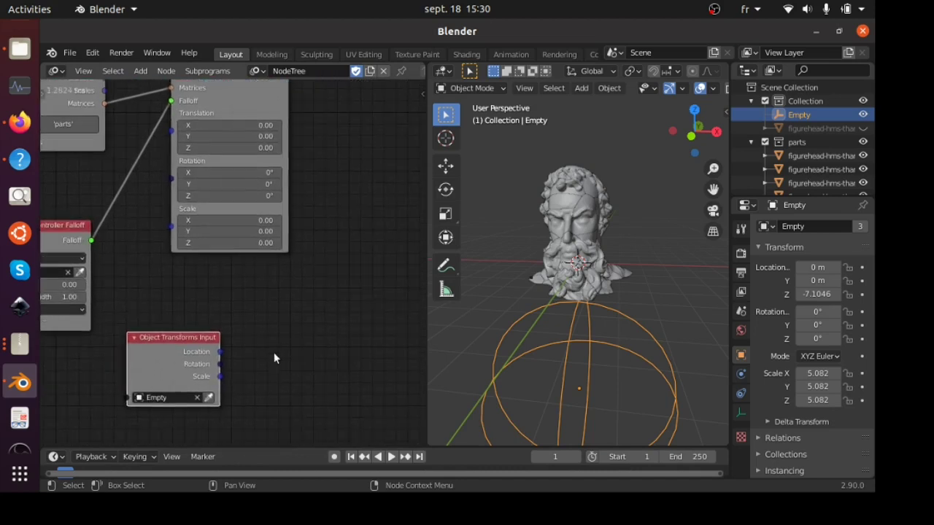
left_click_drag(159, 361, 94, 366)
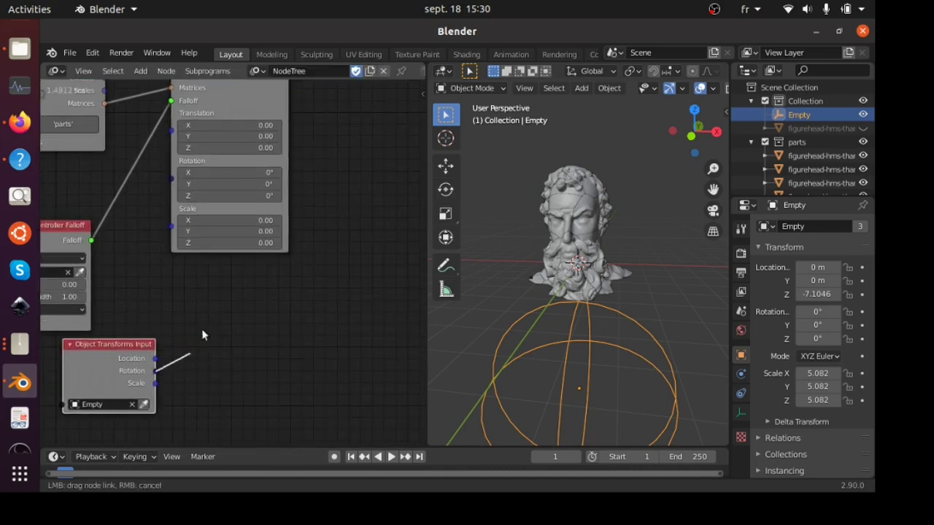
left_click_drag(159, 361, 189, 337)
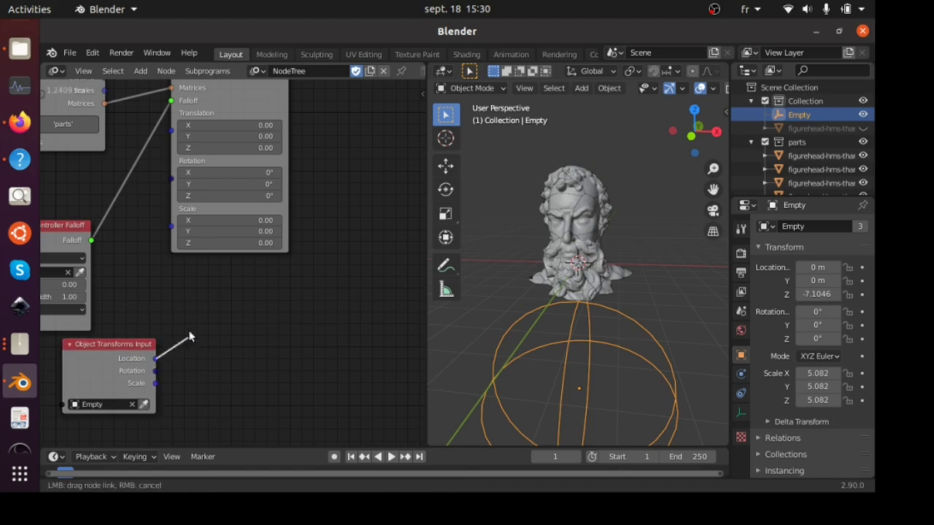
left_click_drag(170, 174, 241, 267)
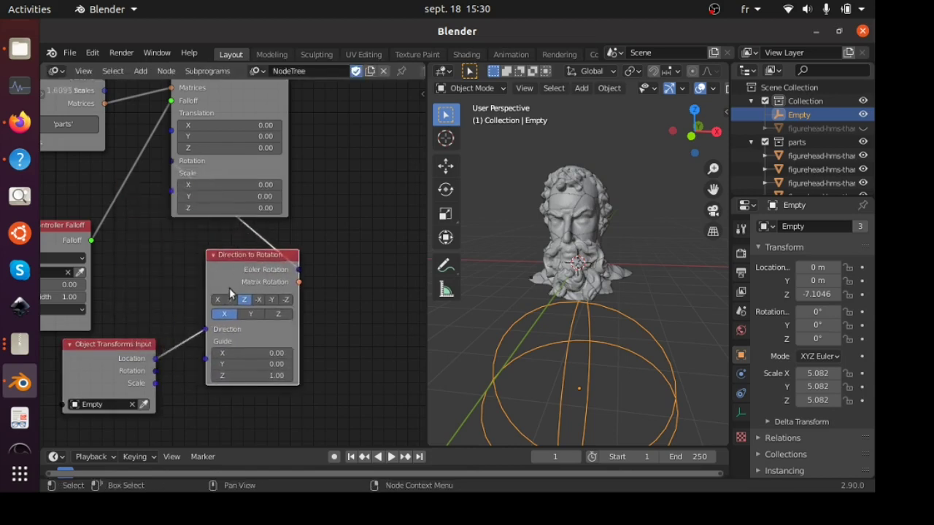
scroll(276, 288, "up", 1)
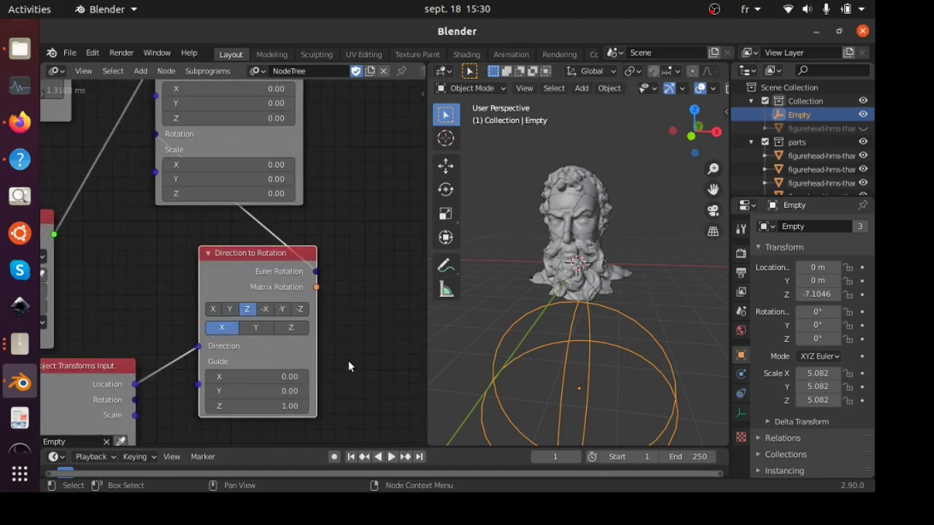
- Preview how the bust's pieces react by moving the Empty through them, cancel the move, and inspect the intact bust up close
key("g")
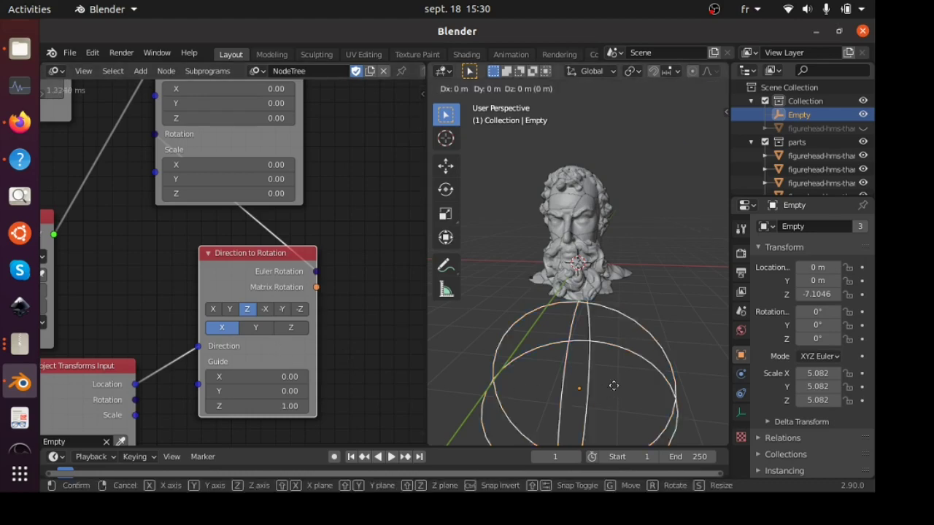
right_click(614, 385)
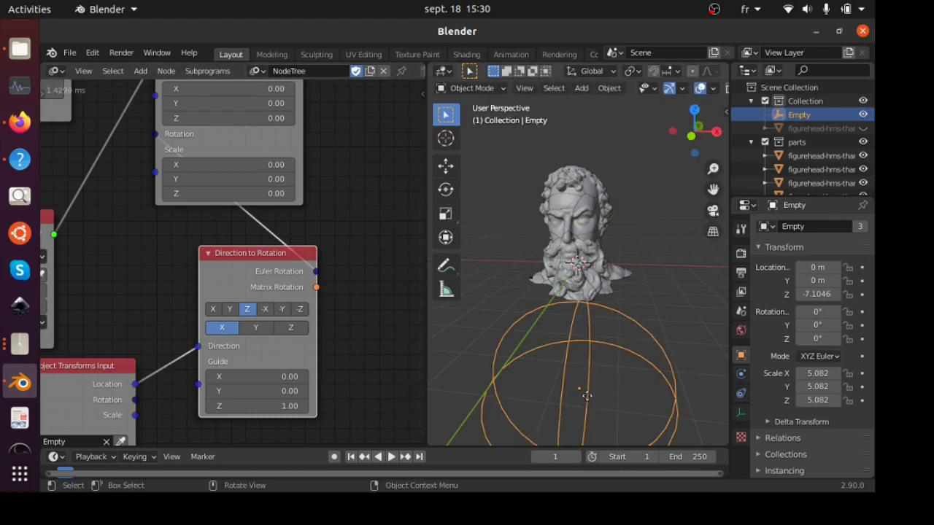
key("g")
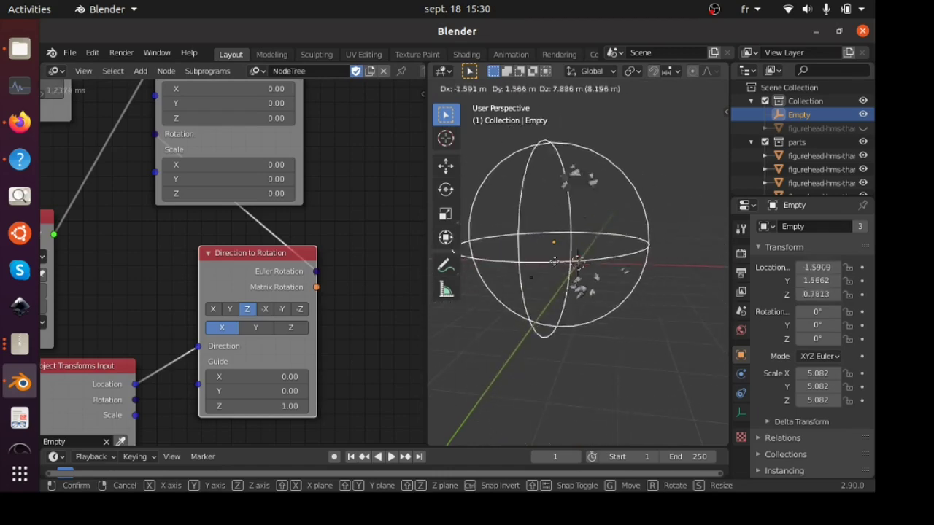
right_click(552, 381)
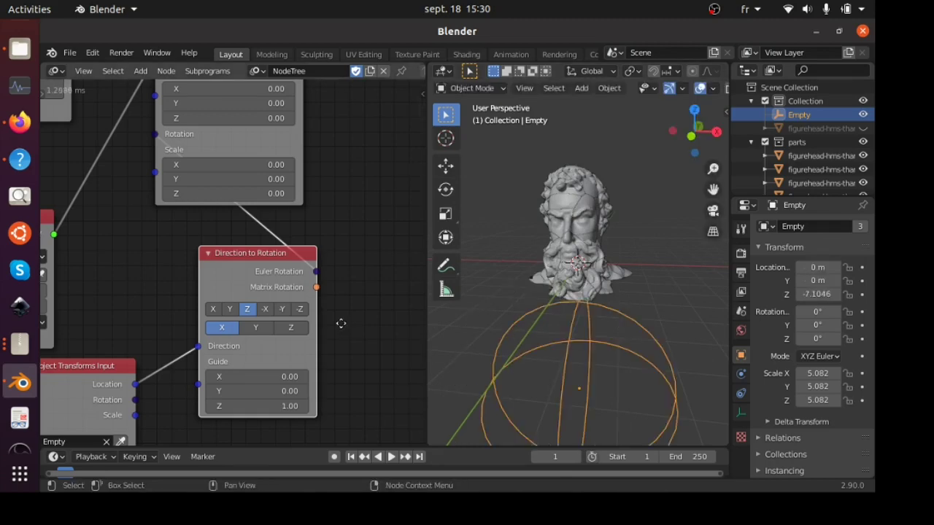
middle_click_drag(340, 324, 319, 339)
middle_click_drag(241, 287, 219, 360)
scroll(510, 280, "up", 3)
middle_click_drag(509, 280, 597, 295)
scroll(596, 295, "down", 4)
scroll(597, 296, "up", 3)
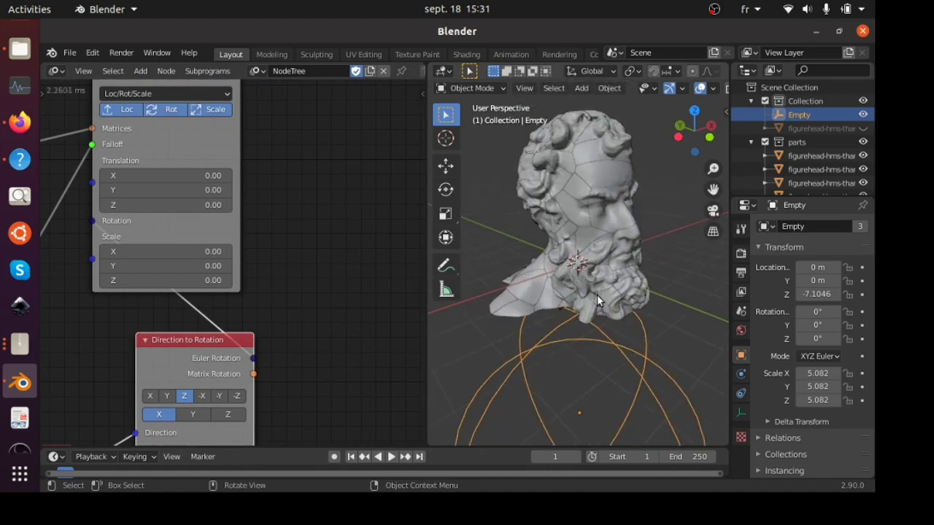
middle_click_drag(258, 198, 283, 218)
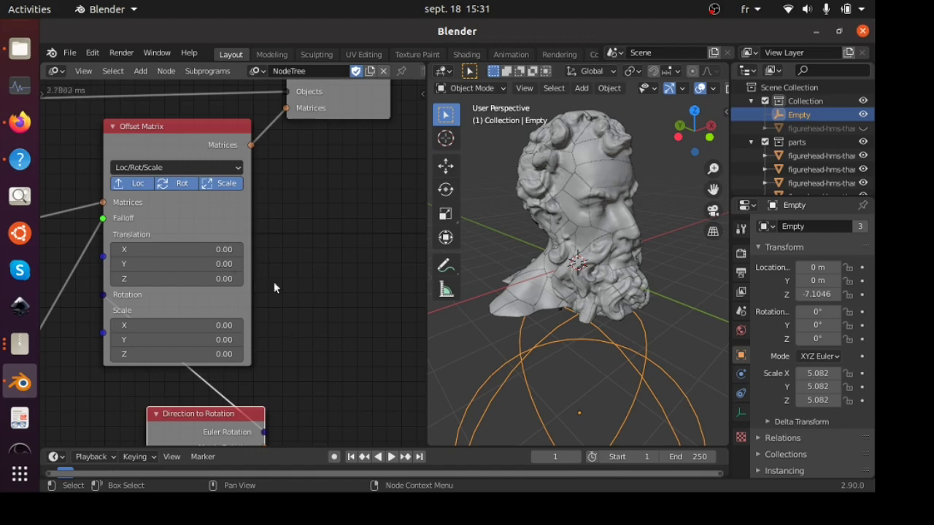
- Enlarge the Empty to a scale of about 5.94 and lower it along global Z to about -8.92 m
key("g")
key("z")
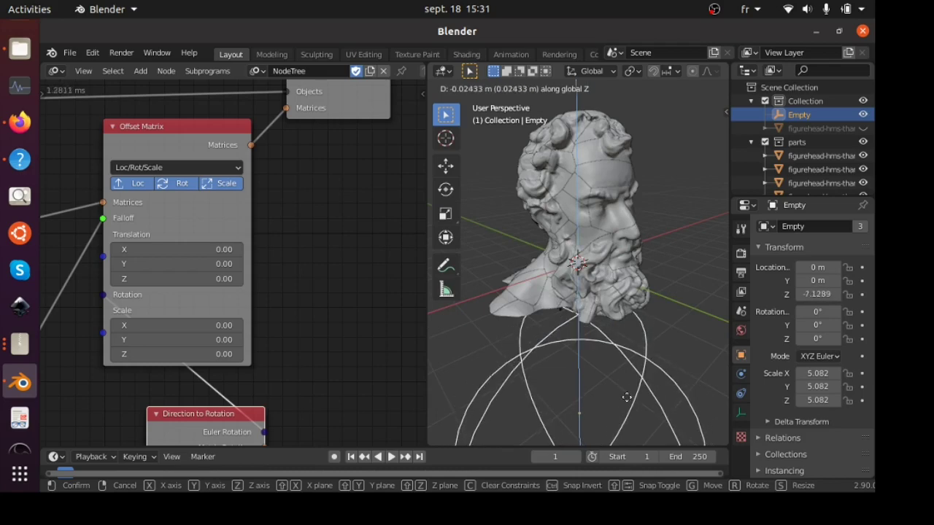
left_click(611, 358)
key("s")
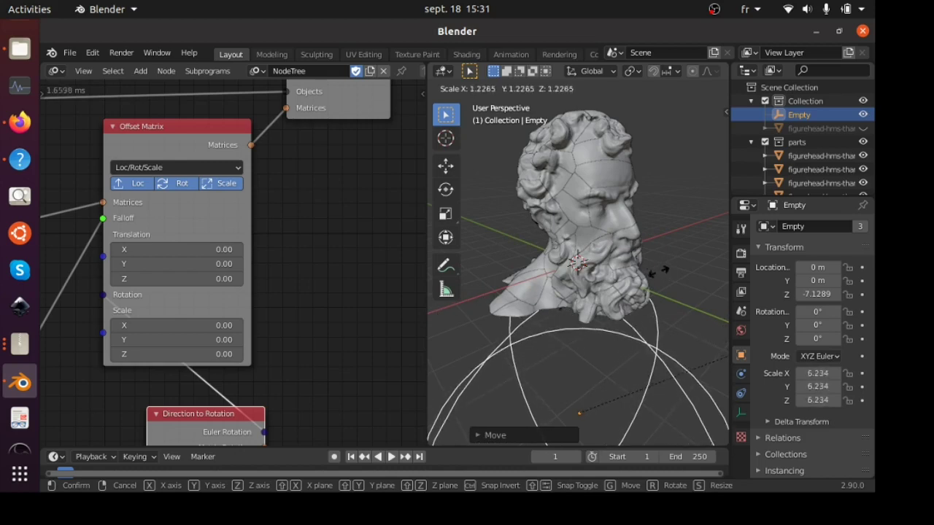
left_click(636, 297)
key("g")
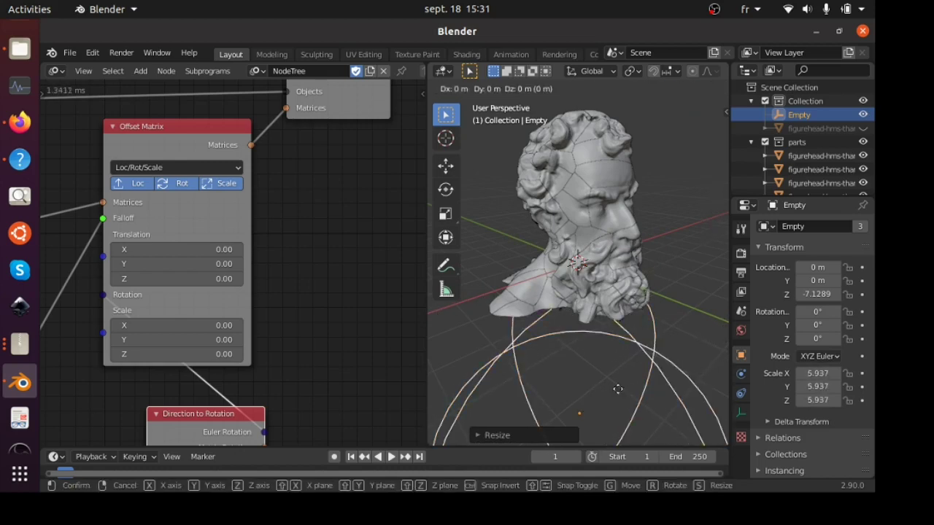
key("z")
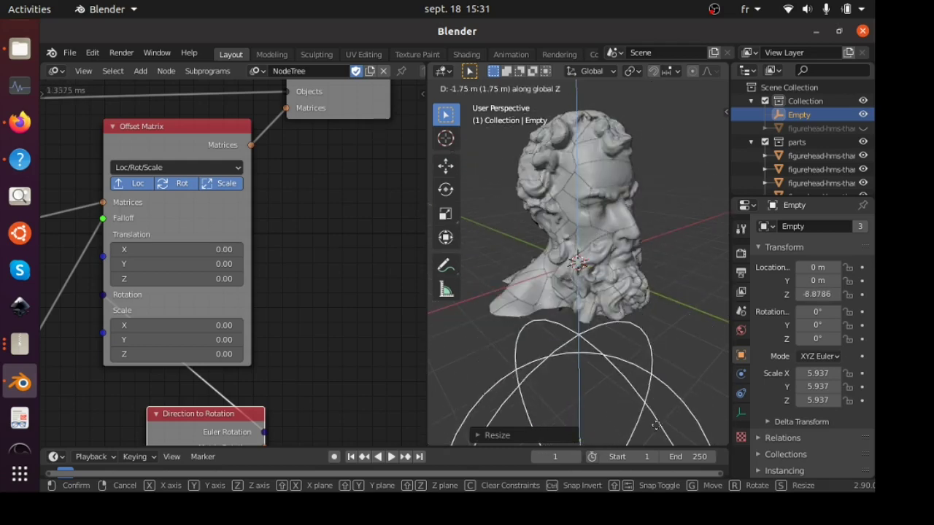
left_click(663, 452)
- Set the Object Controller Falloff's interpolation to Quintic and test it by moving the Empty through the bust along Z, ending near -10.59 m
scroll(343, 414, "down", 5)
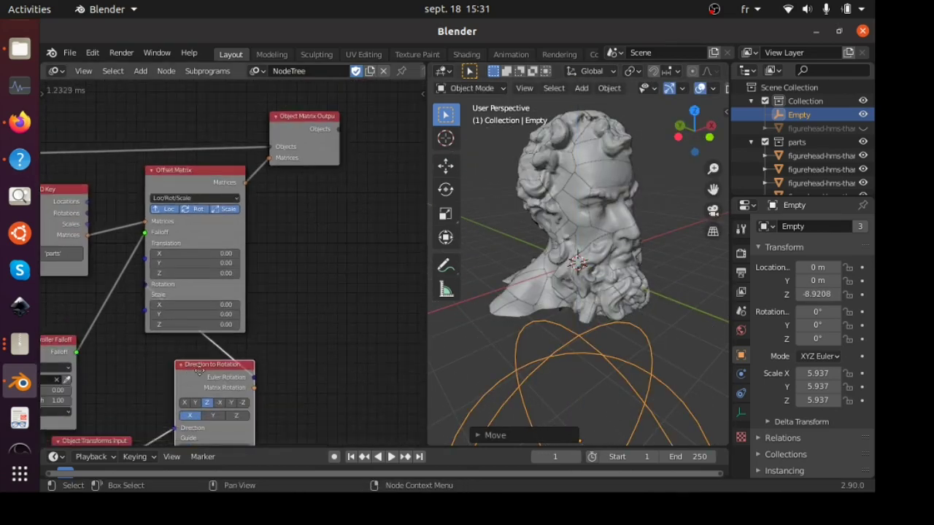
scroll(363, 296, "up", 3)
scroll(364, 296, "up", 1)
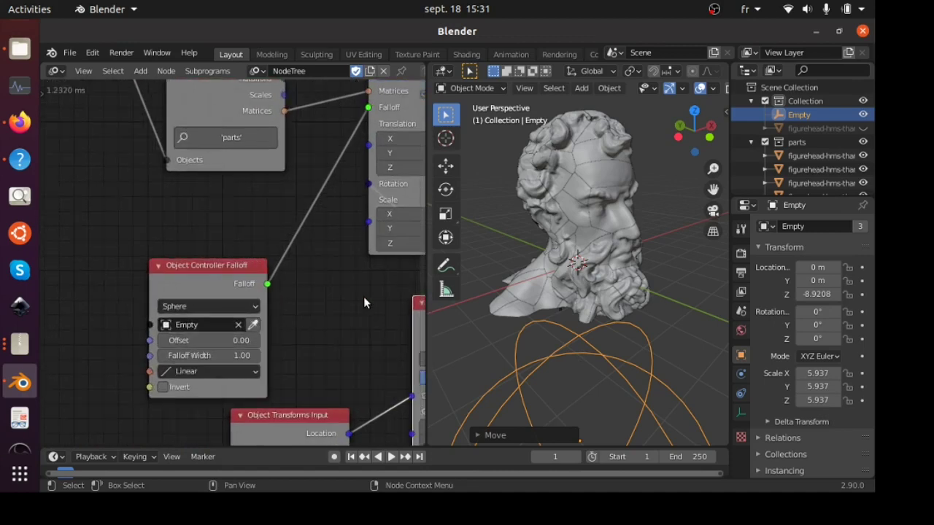
left_click(245, 372)
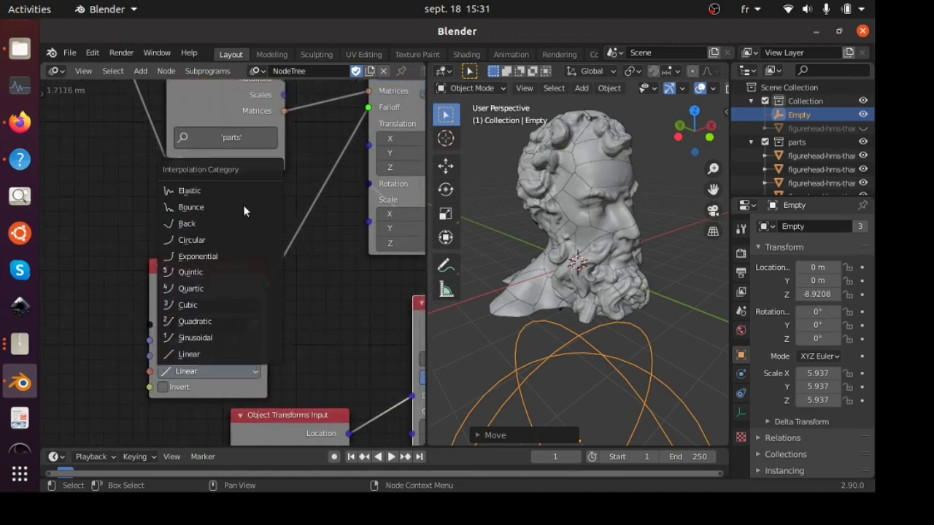
left_click(217, 273)
key("g")
key("z")
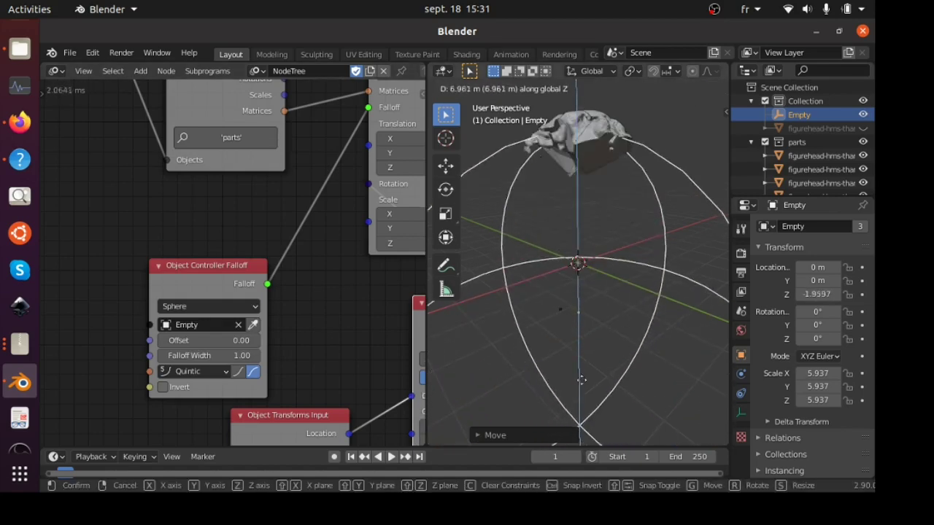
left_click(598, 334)
- Try Exponential interpolation on the falloff by moving the Empty along Z through the bust, ending at about -7.50 m
left_click(219, 373)
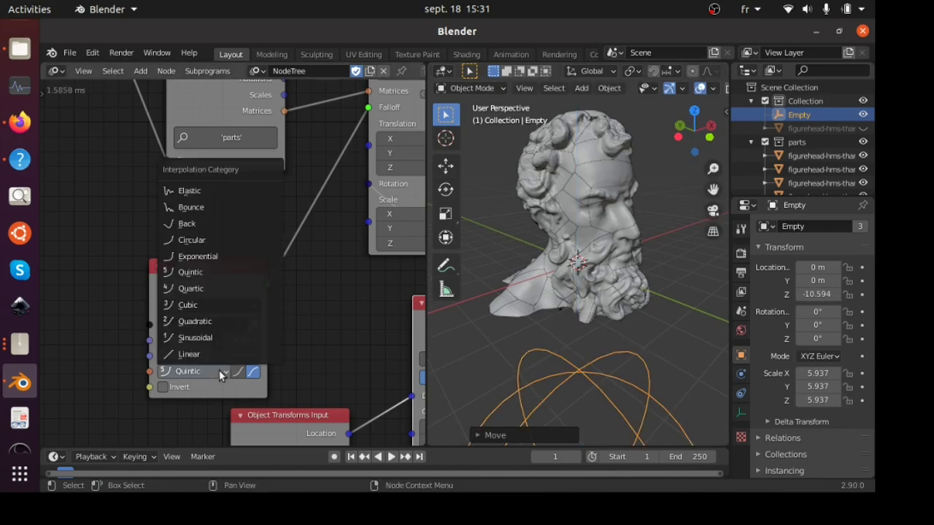
left_click(216, 256)
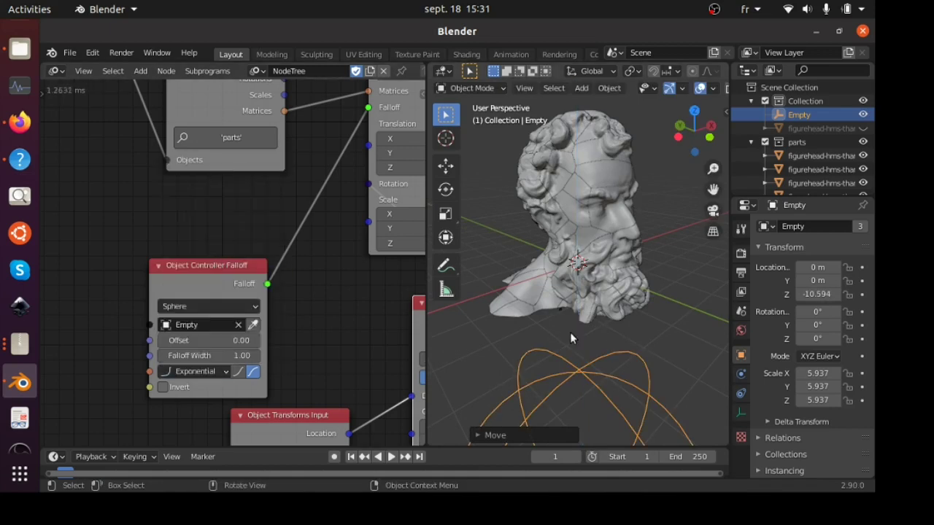
key("g")
key("z")
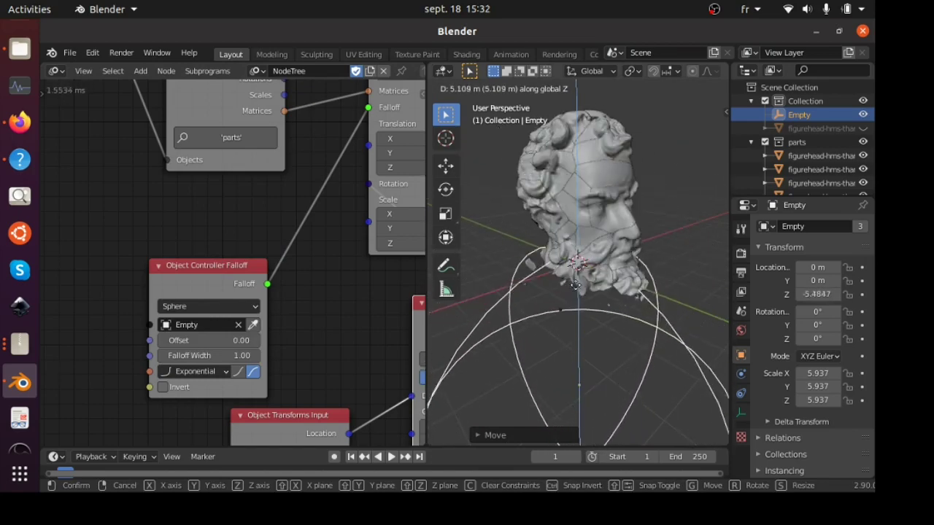
left_click(569, 238)
- Switch the falloff's interpolation to Elastic and move the Empty along global Z to about -9.19 m, below the bust
left_click(208, 377)
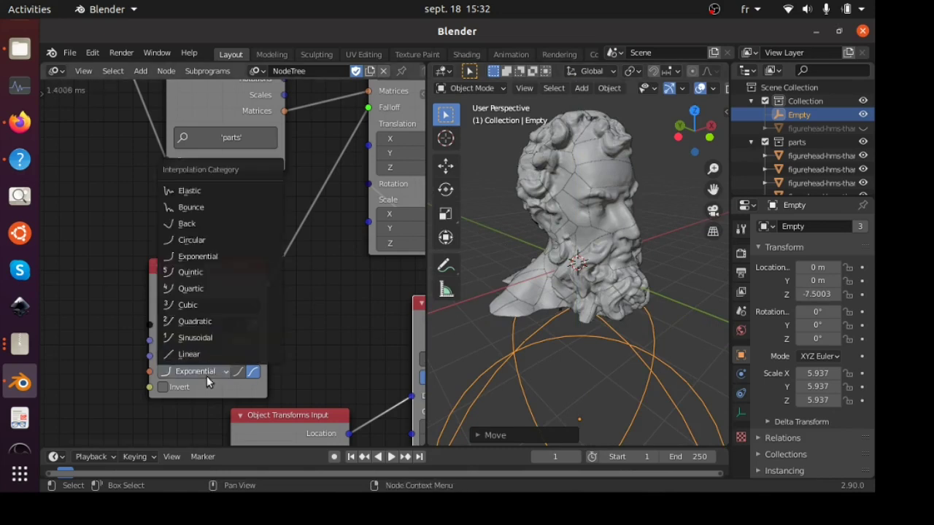
left_click(221, 192)
key("g")
key("z")
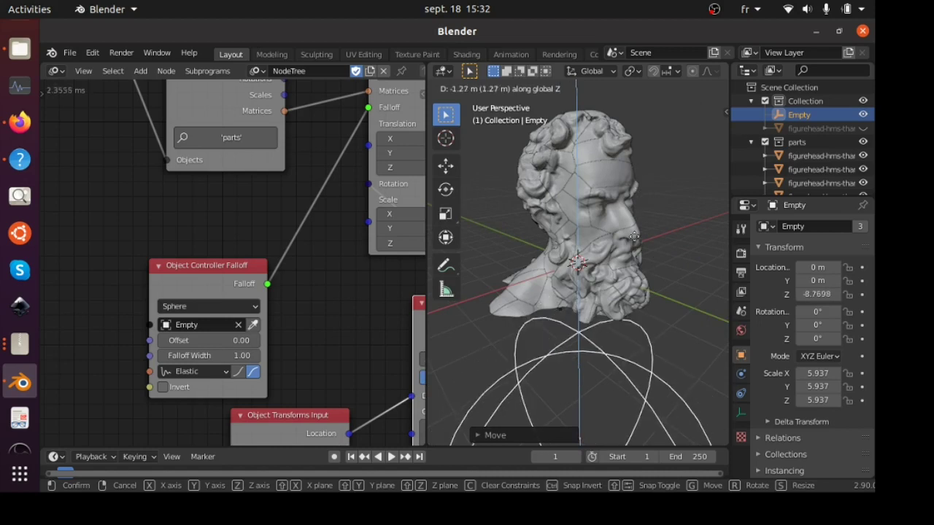
left_click(674, 148)
- Enlarge the timeline area and insert a location keyframe for the Empty at frame 1
scroll(633, 257, "down", 4)
middle_click_drag(631, 253, 534, 226)
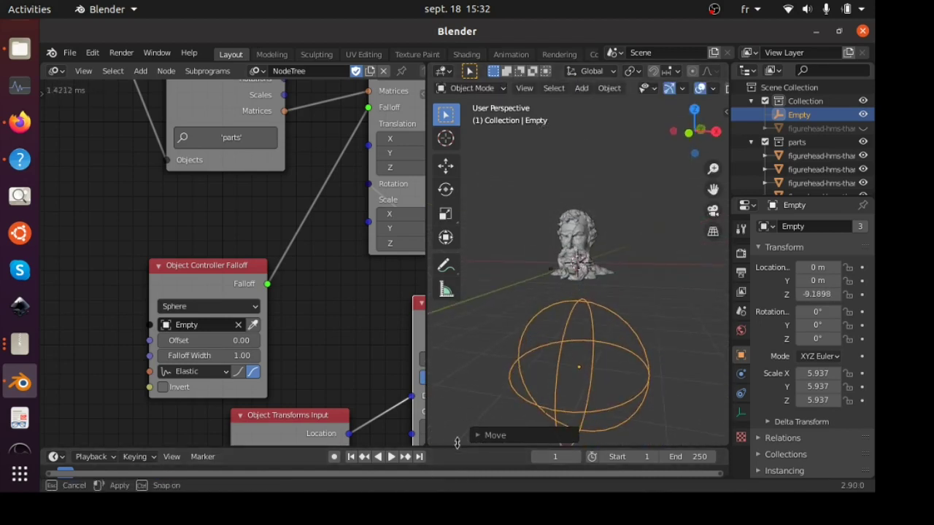
left_click_drag(457, 443, 465, 384)
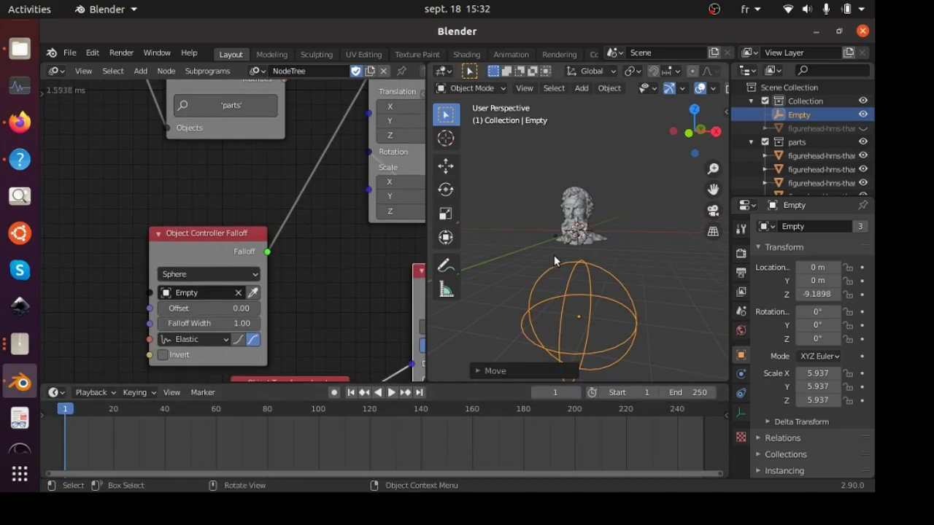
key("n")
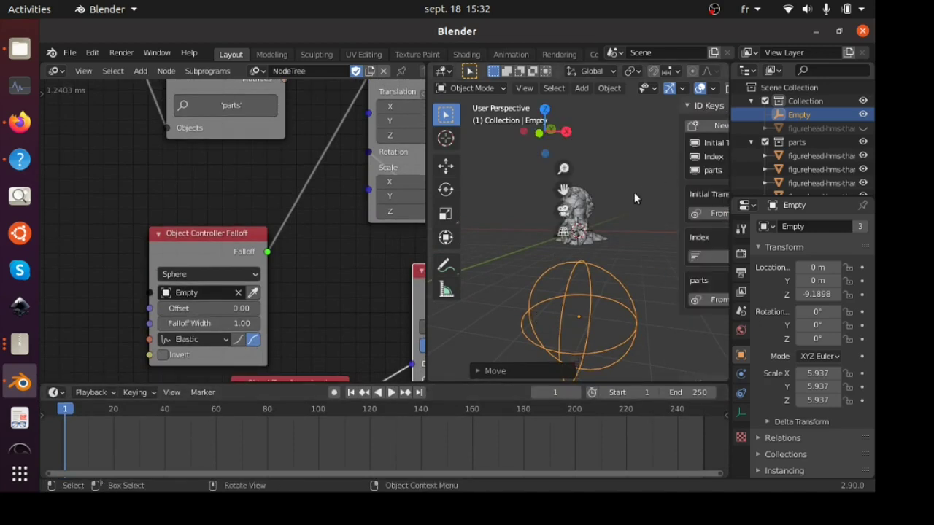
left_click(721, 112)
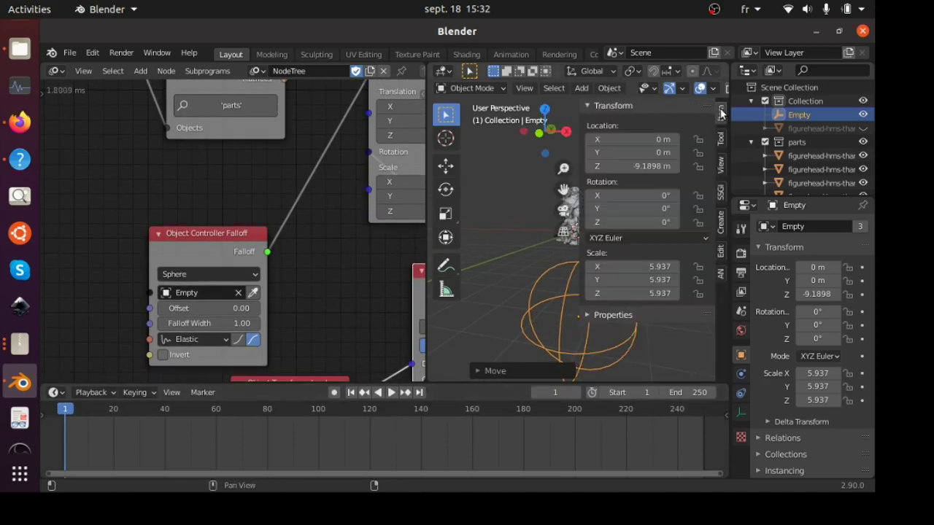
right_click(637, 148)
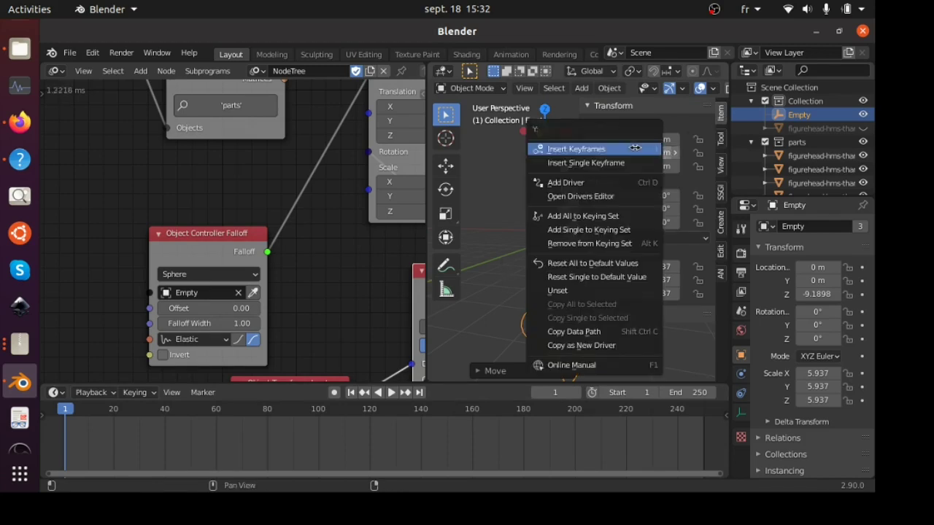
left_click(635, 149)
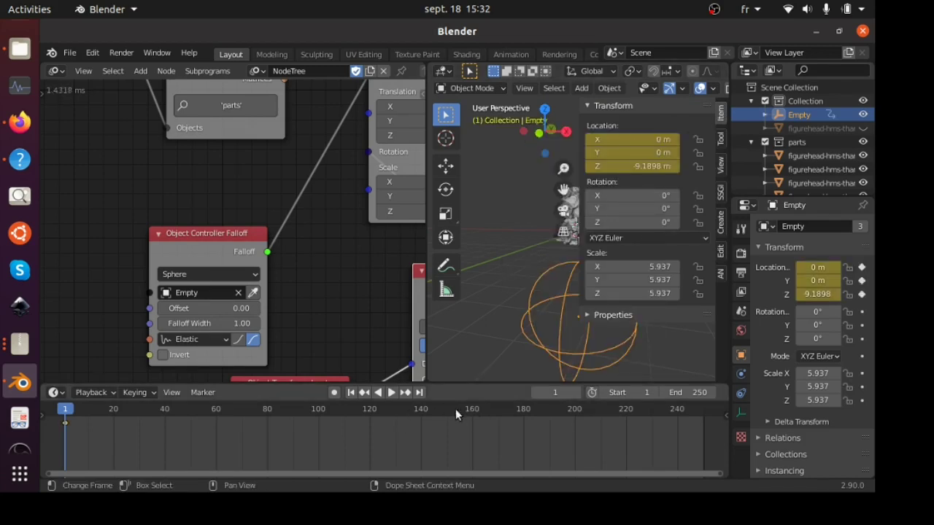
- At frame 141, raise the Empty along global Z to about 11.44 m and insert a location keyframe
left_click(424, 410)
key("n")
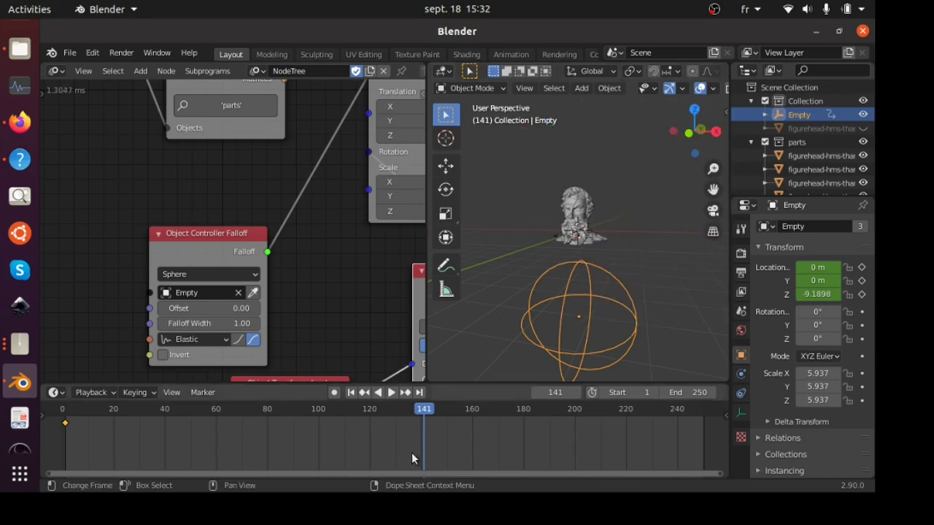
key("g")
key("z")
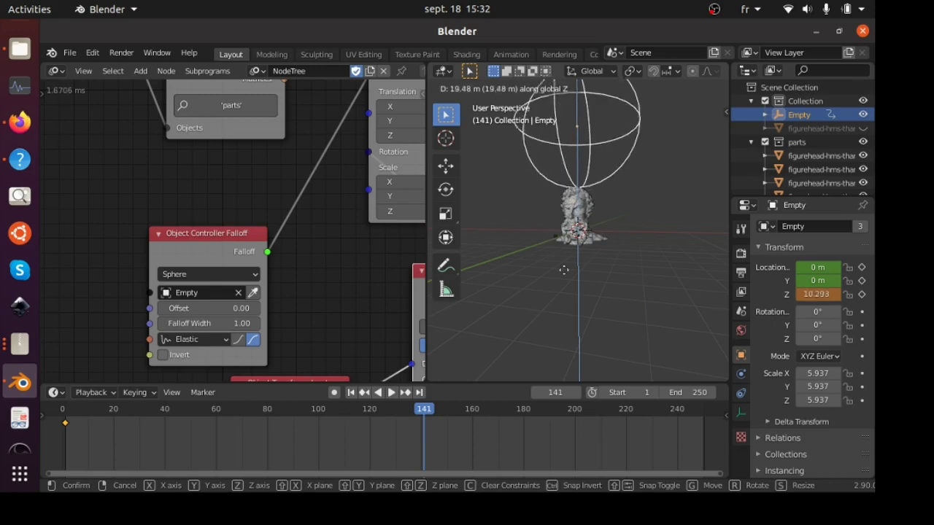
left_click(564, 195)
key("n")
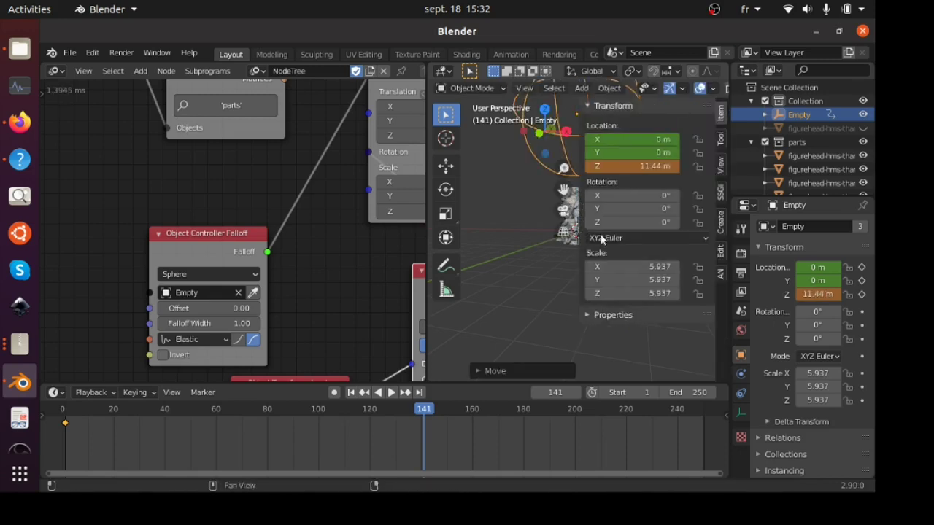
right_click(624, 147)
left_click(613, 146)
- Set the animation's end frame to 141 and hide the viewport's transform values
left_click(684, 409)
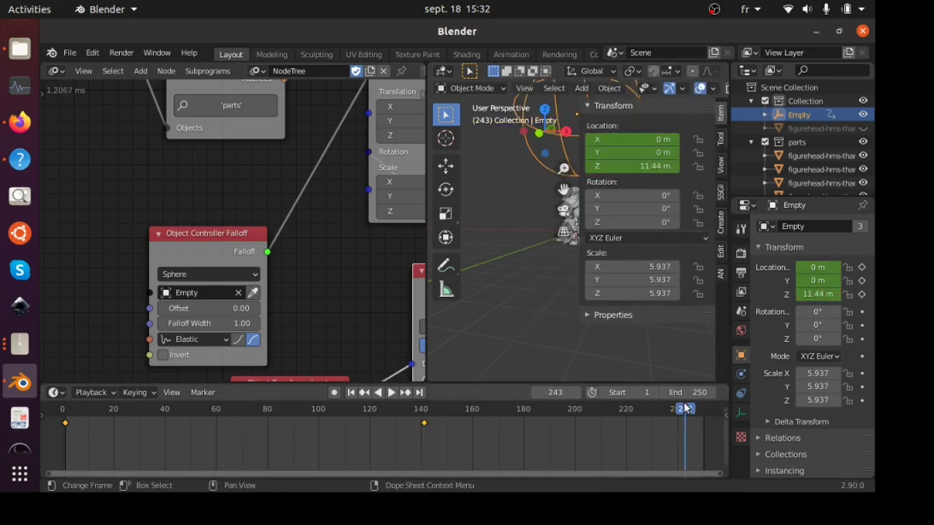
left_click(675, 359)
double_click(685, 393)
type("141")
key("Return")
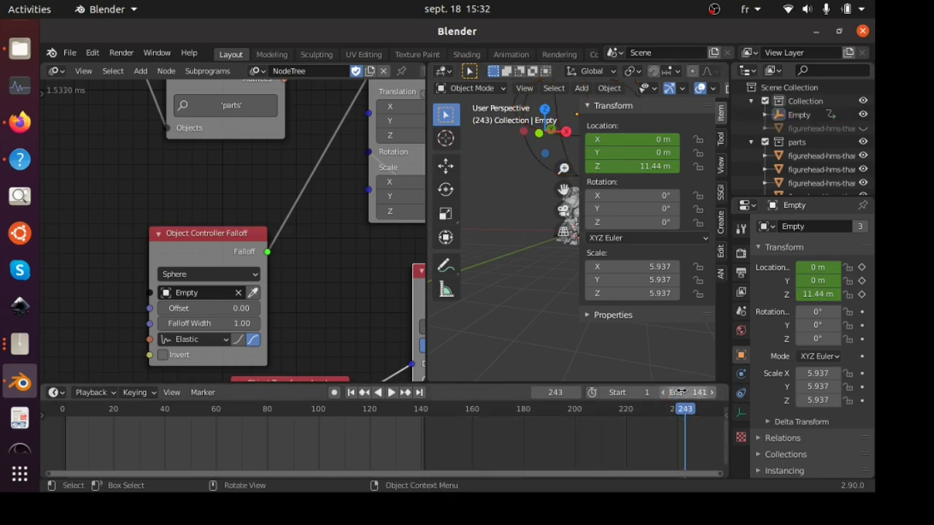
key("n")
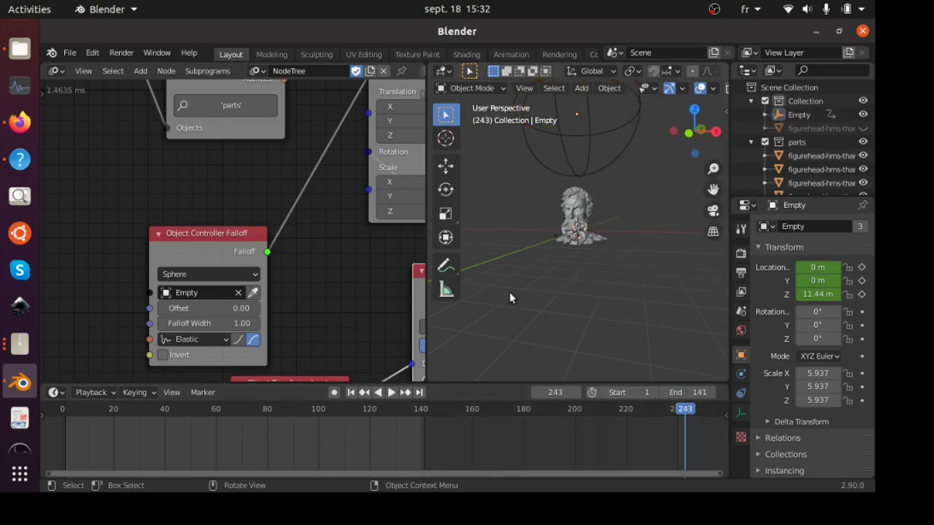
- Select a face piece of the bust and play the animation to review the Elastic falloff
left_click(569, 215)
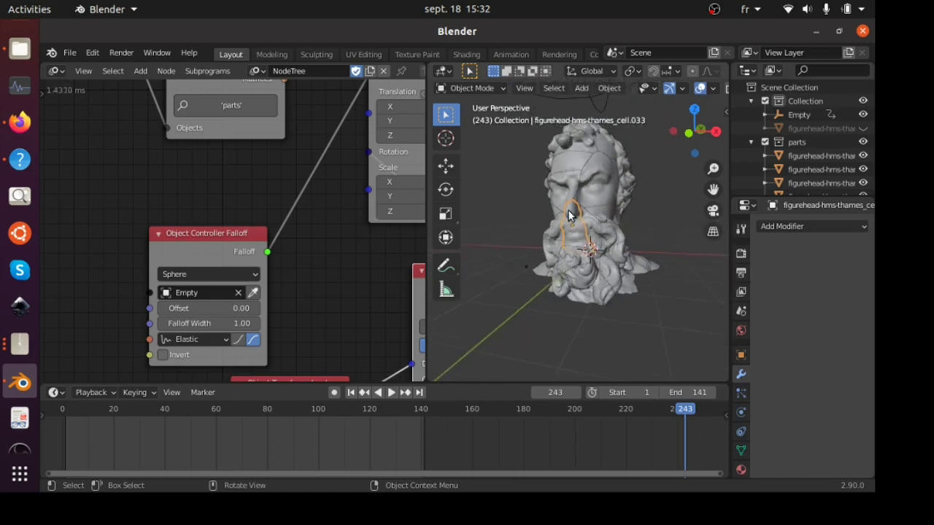
key("space")
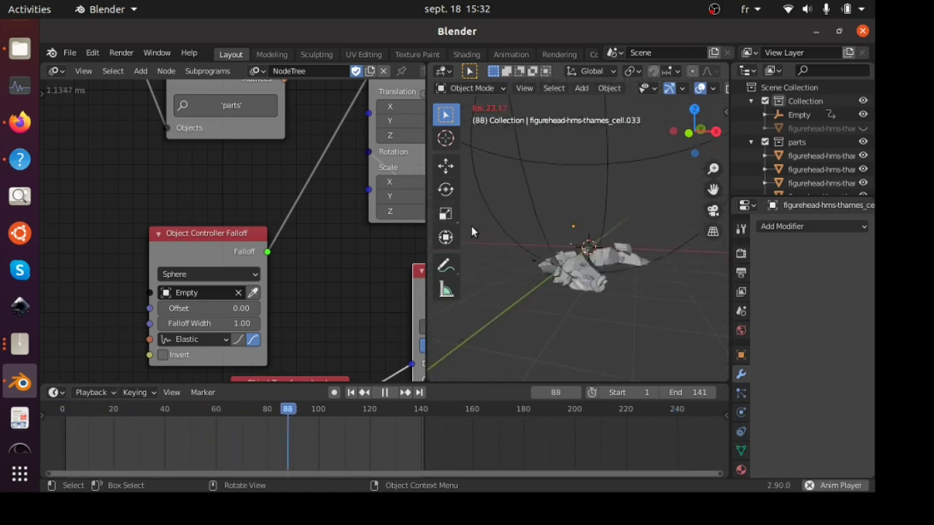
key("space")
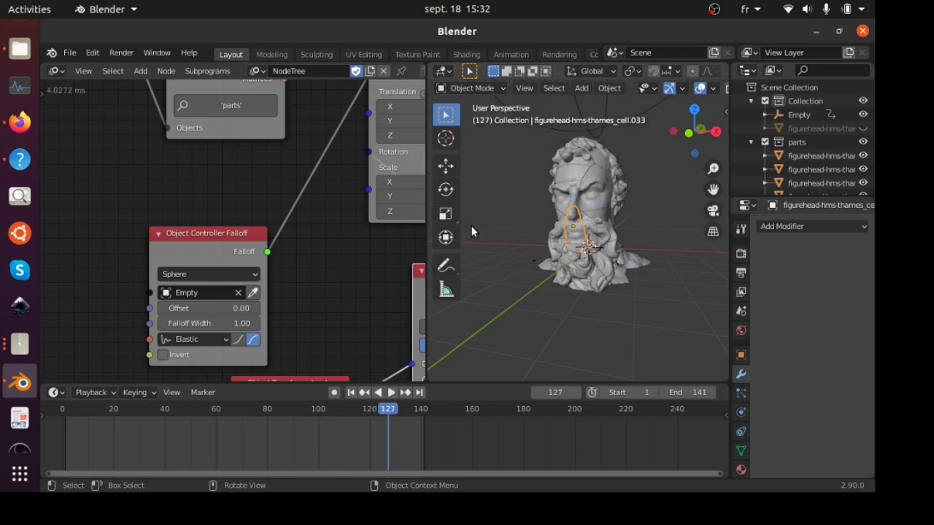
- Change the Object Controller Falloff's interpolation to Quintic, play the animation to check it, and bring the whole node tree into view
left_click(213, 340)
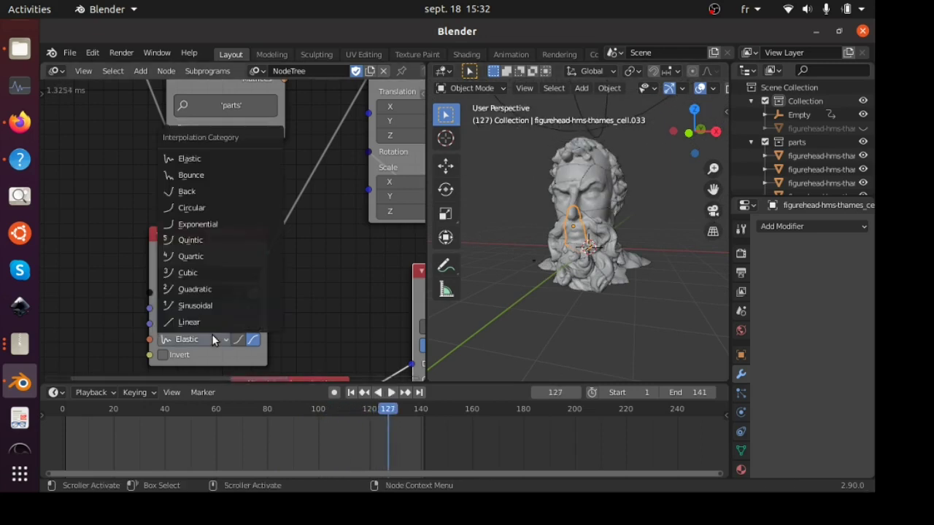
left_click(203, 235)
key("space")
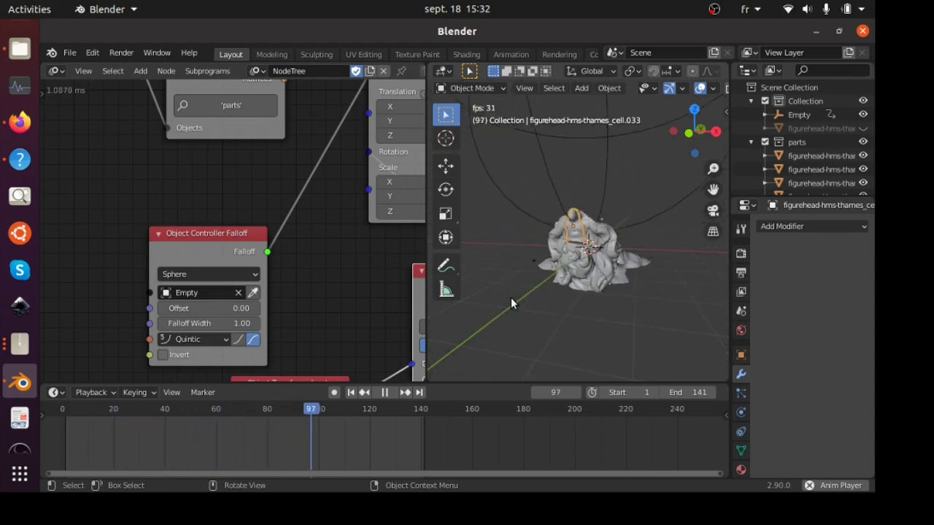
key("space")
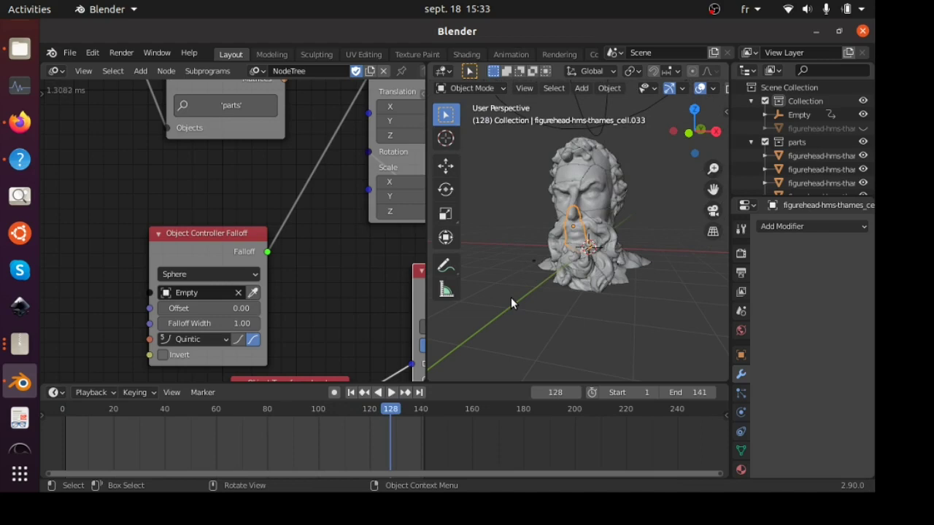
middle_click_drag(511, 297, 595, 306)
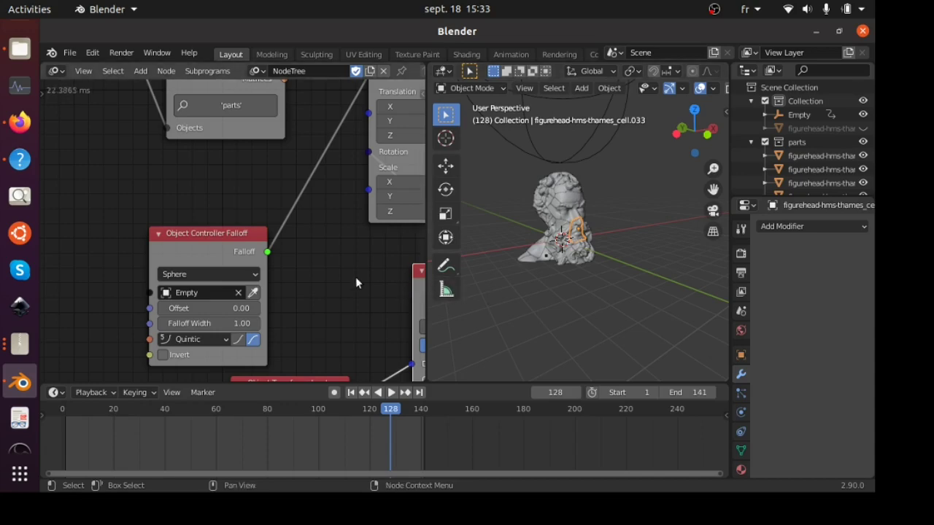
scroll(355, 276, "down", 5)
scroll(356, 283, "down", 4)
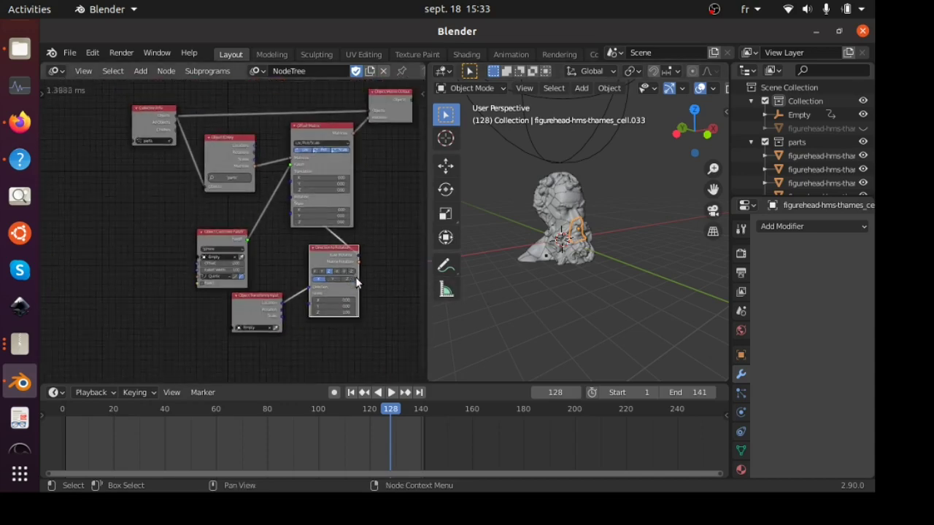